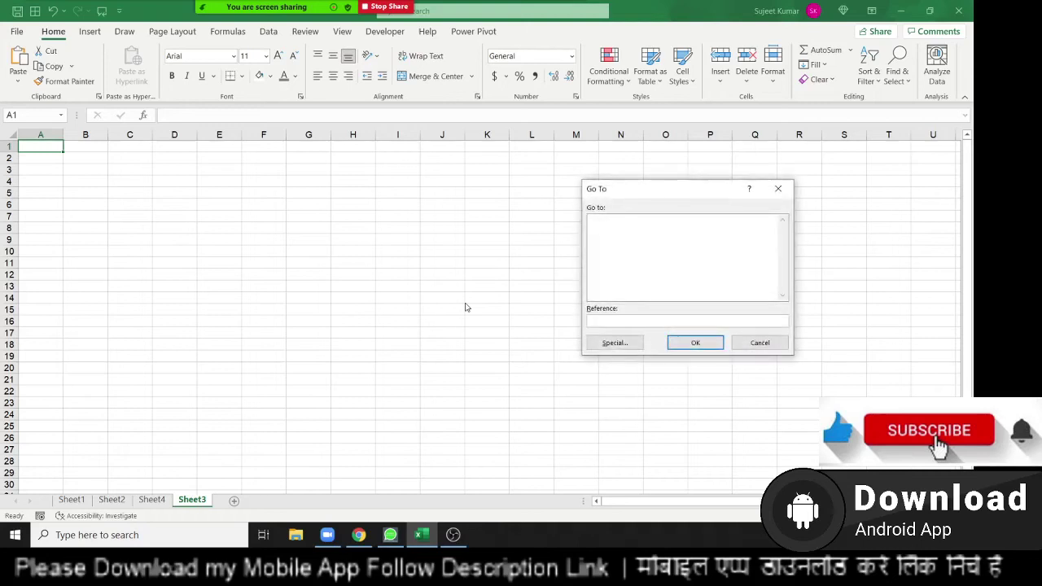
# Close the Go To dialog and zoom in on the empty Sheet3 grid
pyautogui.press('Escape')
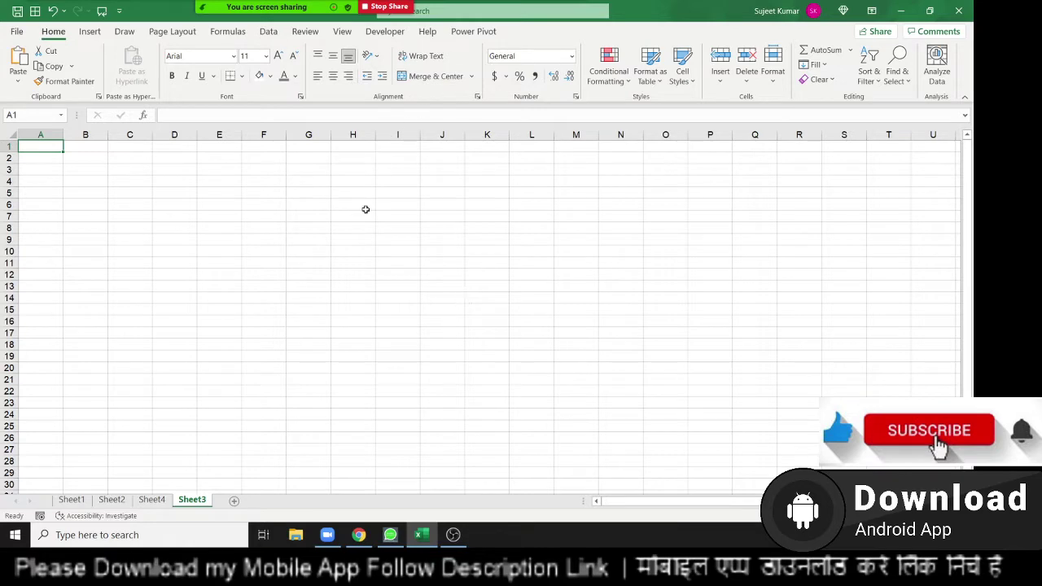
pyautogui.keyDown('ctrl'); pyautogui.scroll(3, 363, 211); pyautogui.keyUp('ctrl')
pyautogui.keyDown('ctrl'); pyautogui.scroll(2, 362, 211); pyautogui.keyUp('ctrl')
pyautogui.keyDown('ctrl'); pyautogui.scroll(2, 363, 212); pyautogui.keyUp('ctrl')
pyautogui.keyDown('ctrl'); pyautogui.scroll(2, 365, 212); pyautogui.keyUp('ctrl')
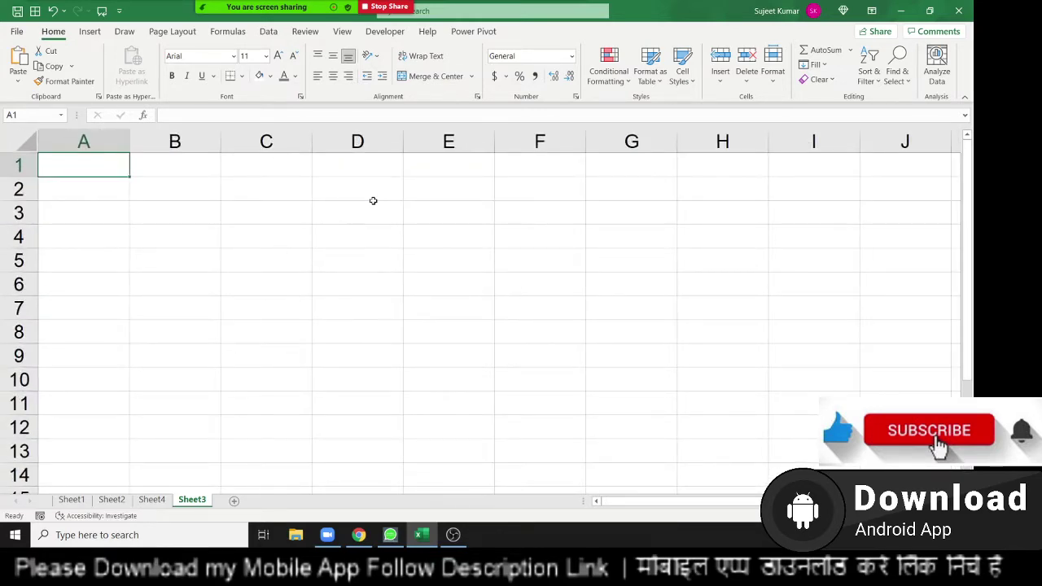
# Enter the arithmetic operators *, -, +, /, ^ down cells E1 to E5
pyautogui.click(426, 174)
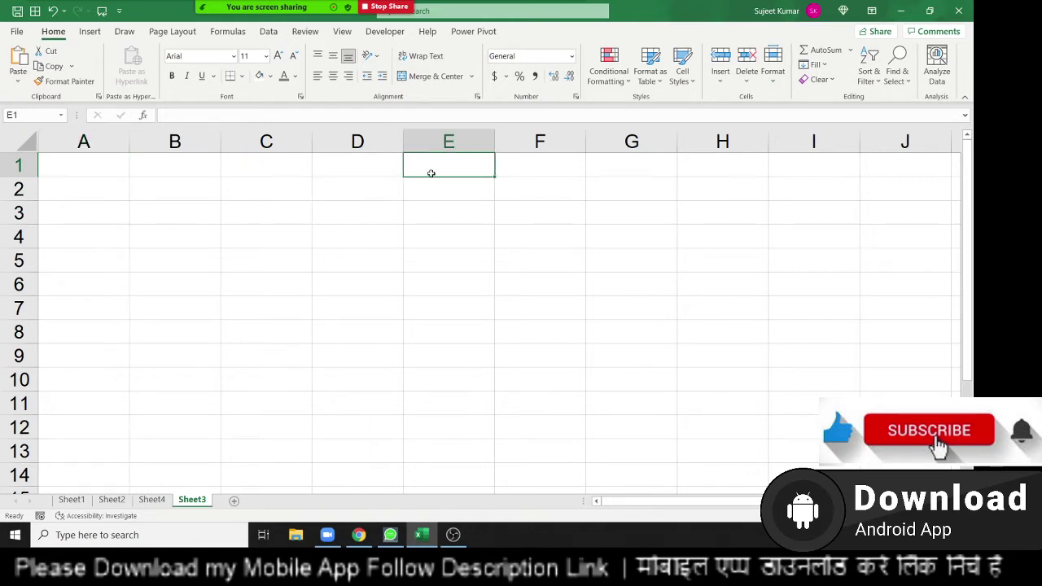
pyautogui.write('*')
pyautogui.press('Return')
pyautogui.write('-')
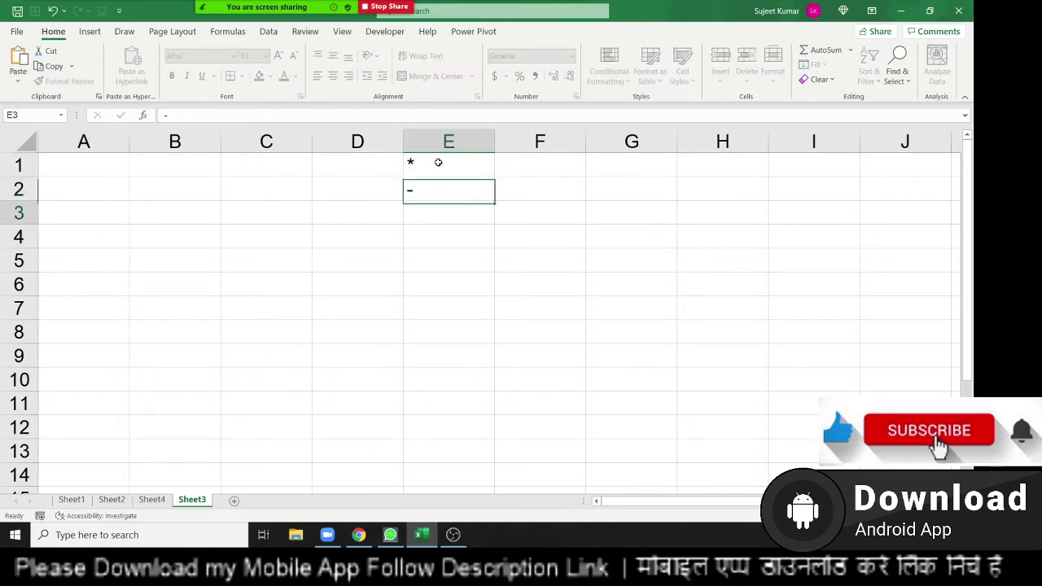
pyautogui.press('Return')
pyautogui.write('+')
pyautogui.press('Return')
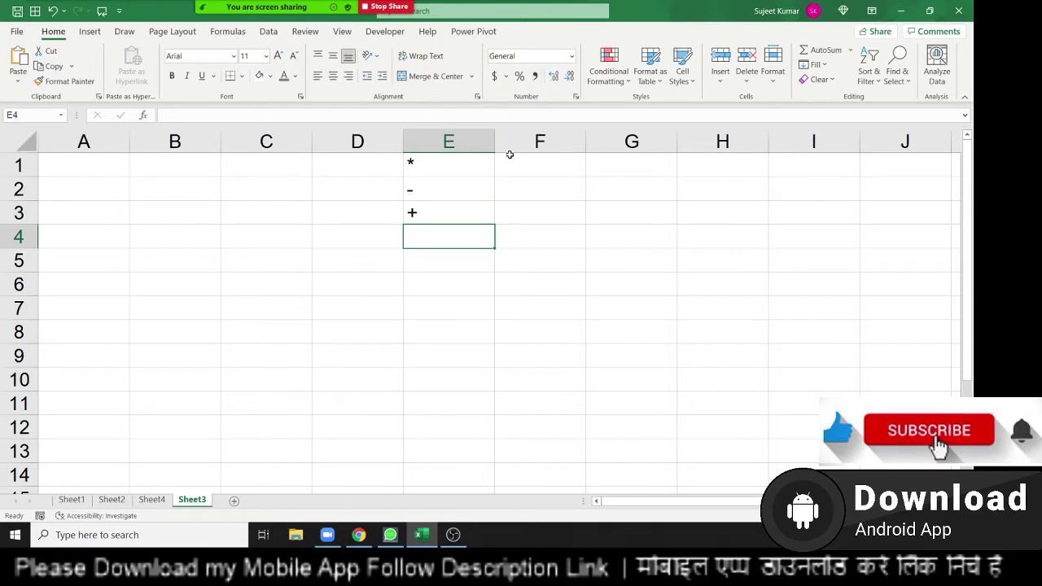
pyautogui.write('/')
pyautogui.press('Return')
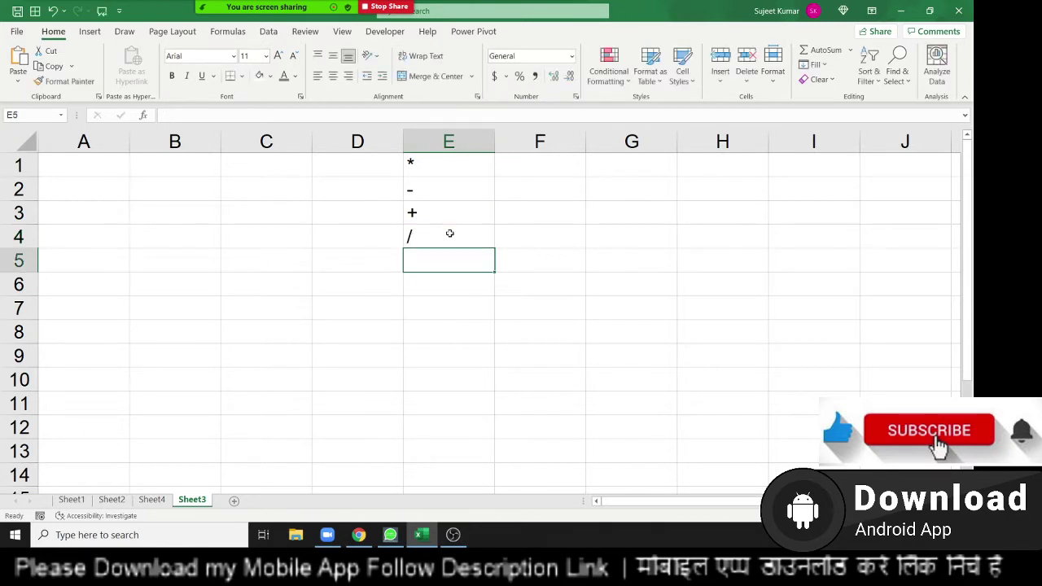
pyautogui.write('^')
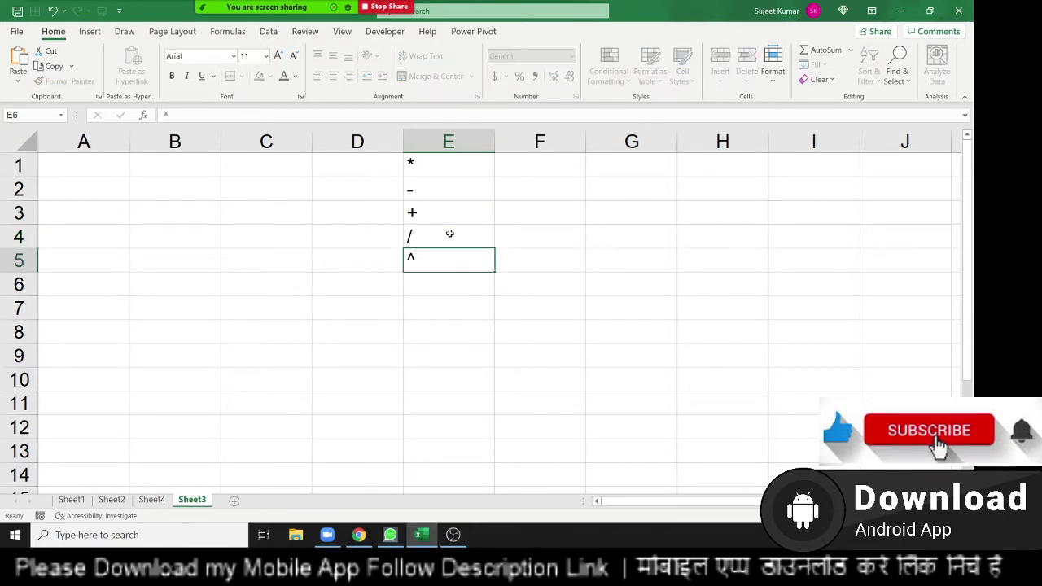
pyautogui.press('Return')
pyautogui.press('Up')
pyautogui.press('Up')
pyautogui.press('Up')
pyautogui.press('Up')
pyautogui.press('Up')
# Enter the comparison operators =, >, <, >=, <=, <> down cells F1 to F6
pyautogui.press('Right')
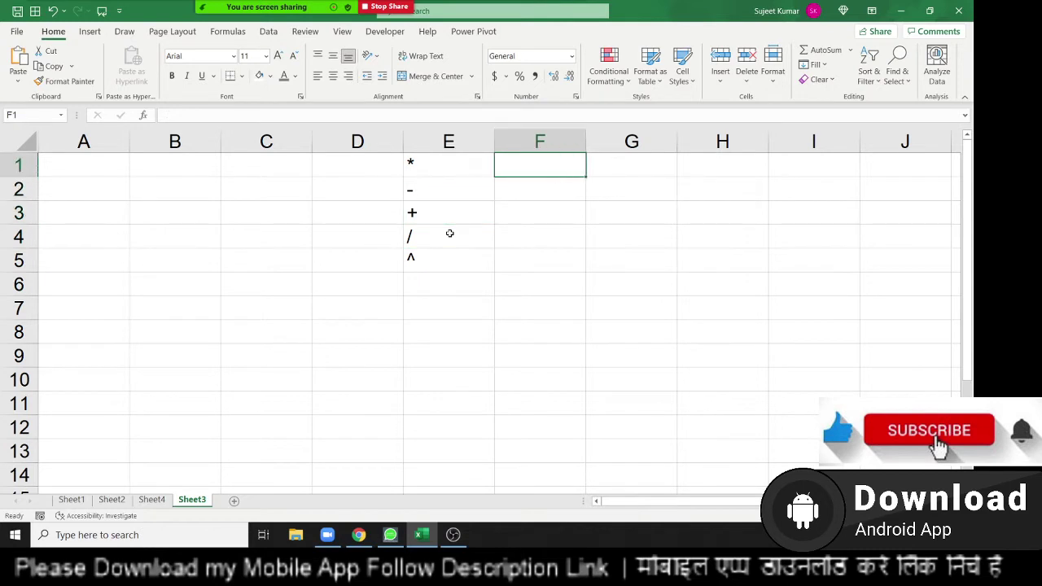
pyautogui.write('=')
pyautogui.press('Return')
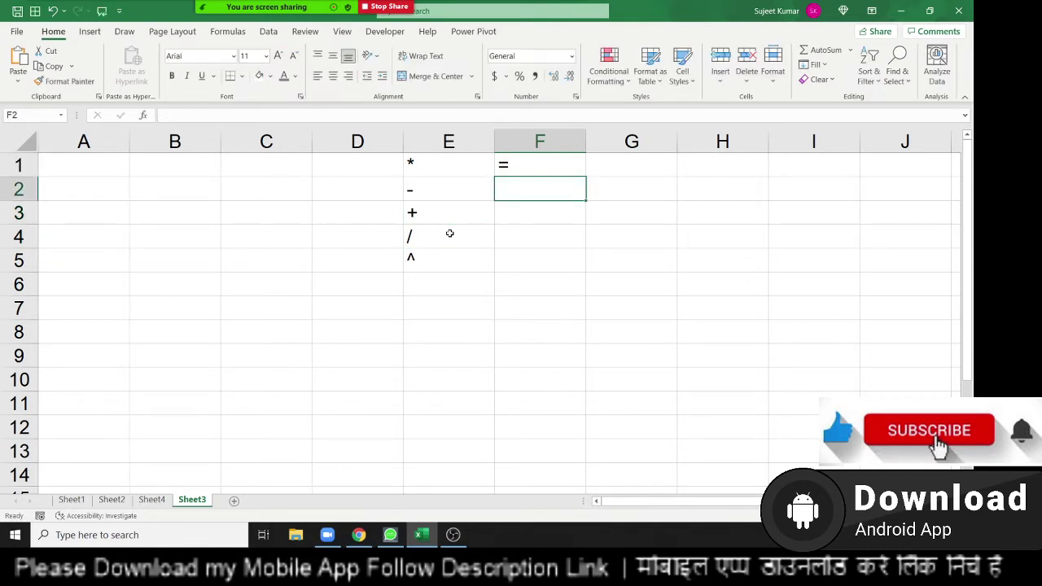
pyautogui.write('>')
pyautogui.press('Return')
pyautogui.write('<')
pyautogui.press('Return')
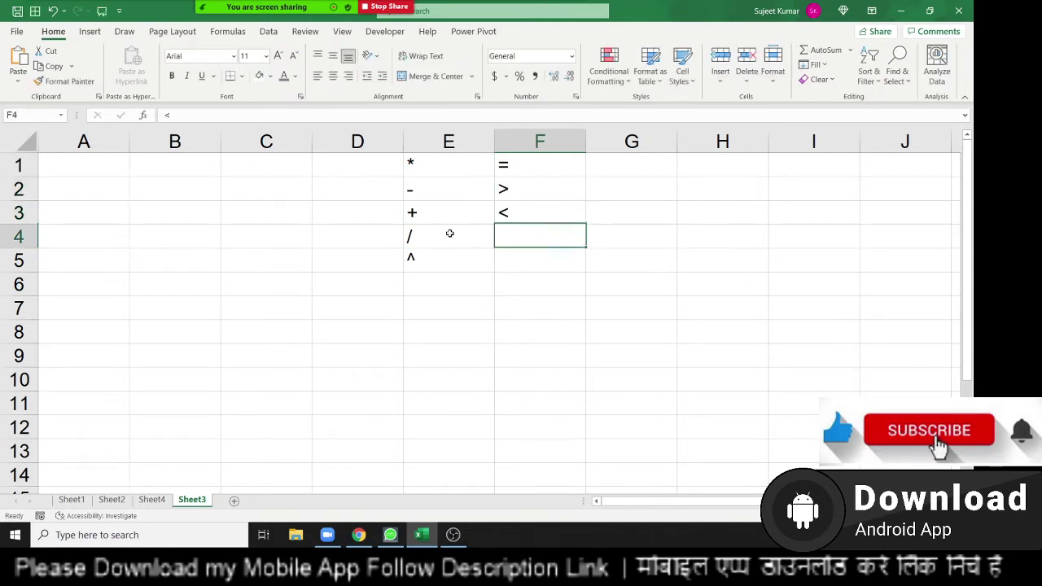
pyautogui.write('>=')
pyautogui.press('Return')
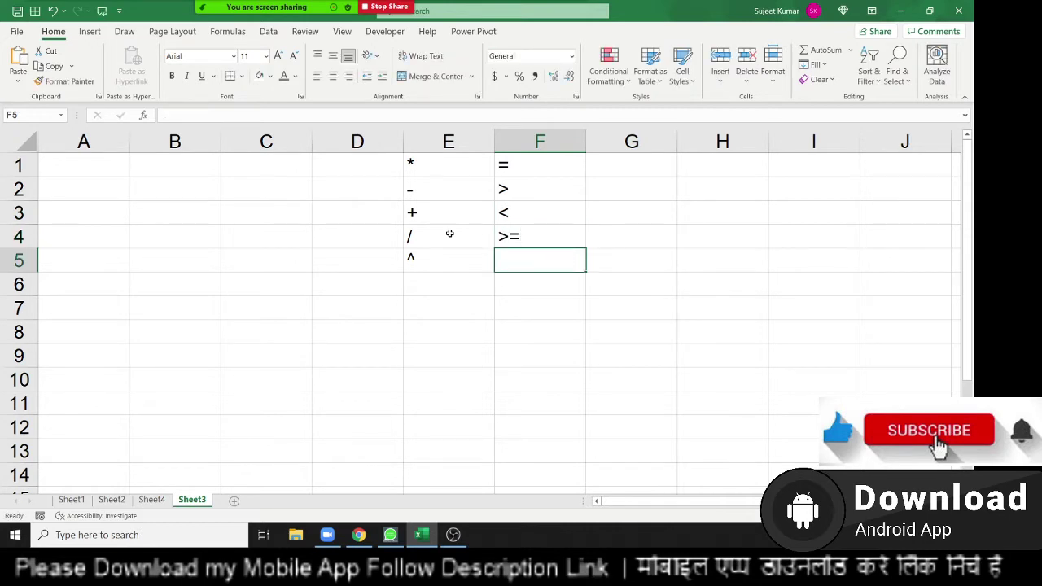
pyautogui.write('<=')
pyautogui.press('Return')
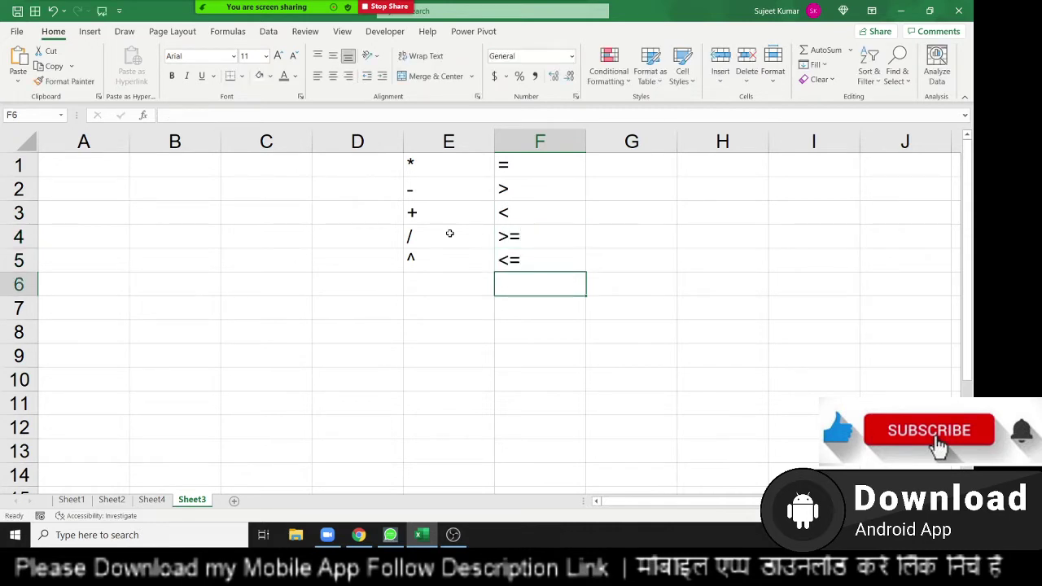
pyautogui.write('<>')
pyautogui.press('Return')
# Select the comparison operators in F1:F6
pyautogui.press('Up')
pyautogui.press('Up')
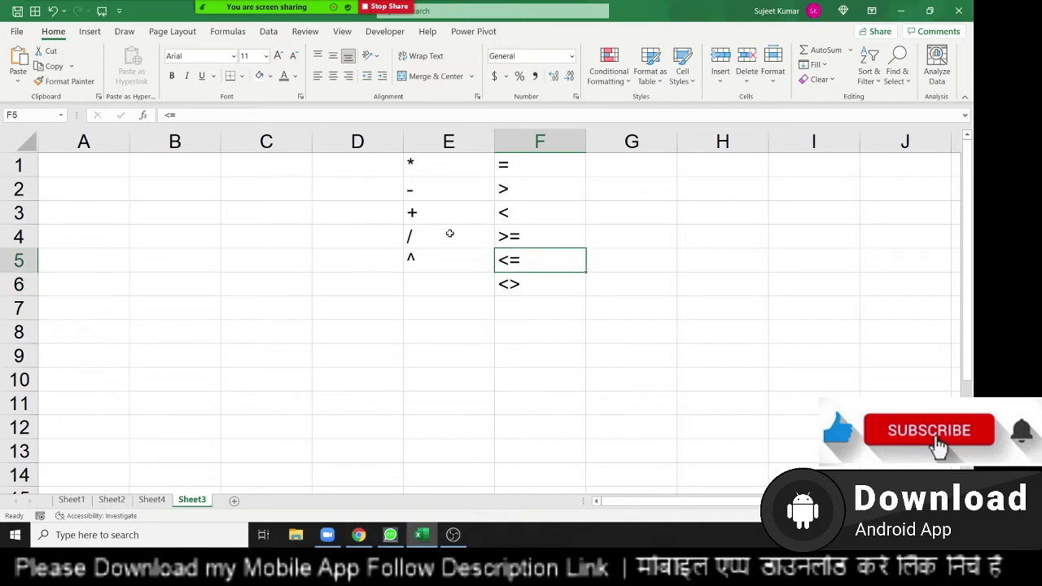
pyautogui.press('Up')
pyautogui.press('Up')
pyautogui.press('Up')
pyautogui.hotkey('ctrl', 'shift', 'Down')
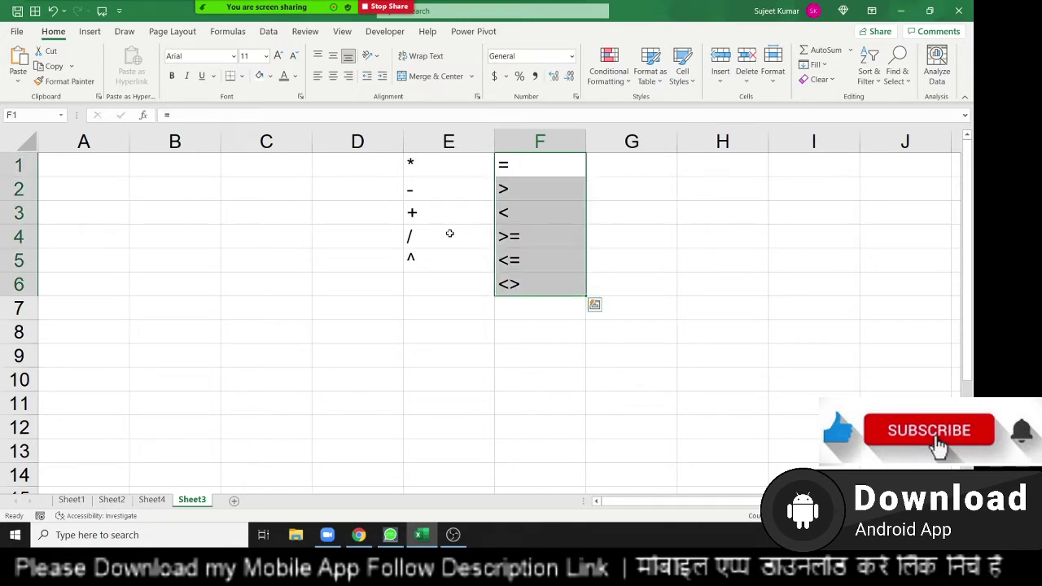
pyautogui.press('Left')
# Enter 85, 85, 32, 63, 25, 14, 85 in cells A1 to A7
pyautogui.press('Left')
pyautogui.press('Left')
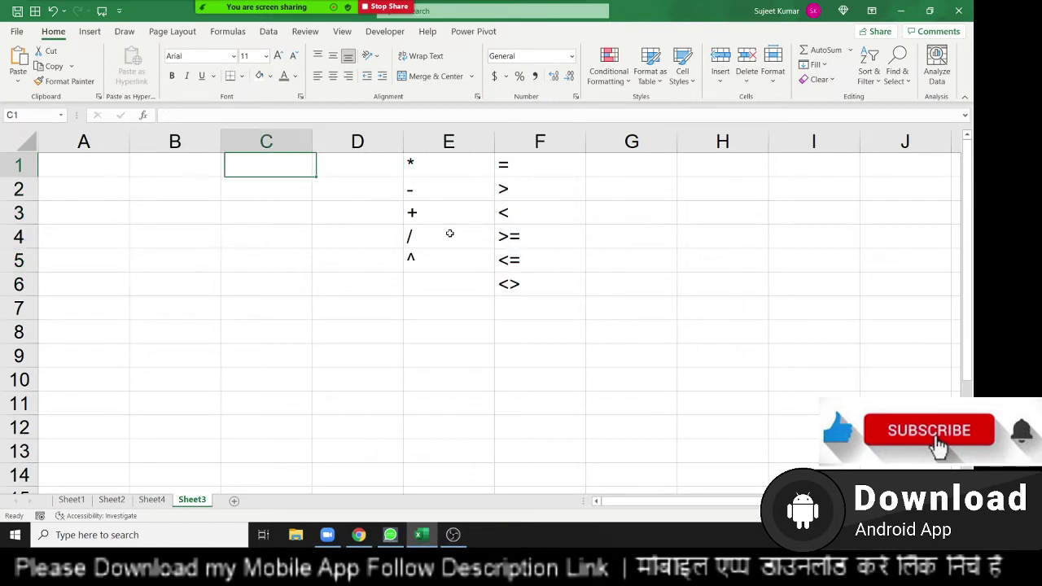
pyautogui.press('Left')
pyautogui.press('Left')
pyautogui.write('852')
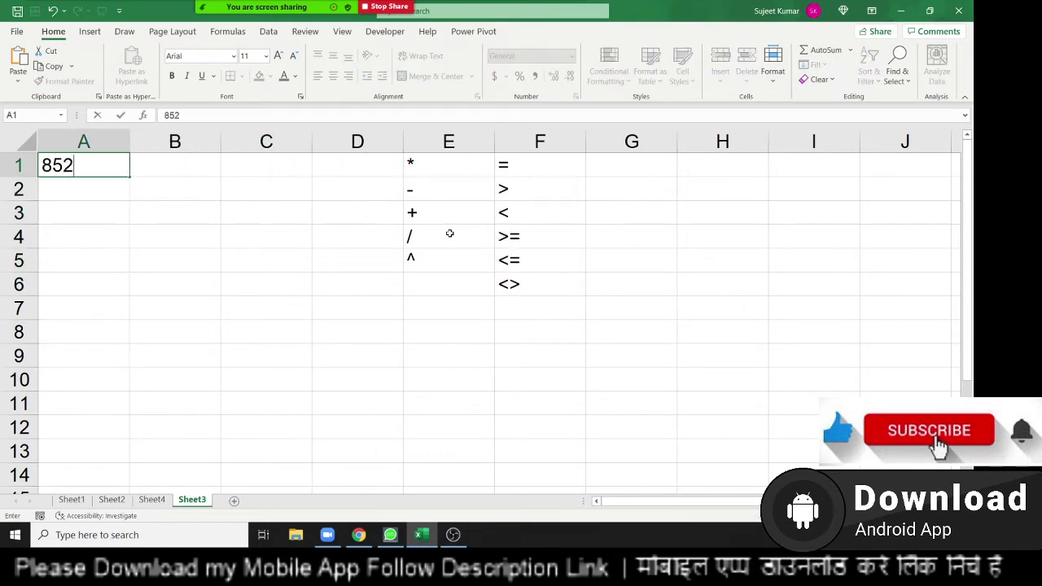
pyautogui.press('BackSpace')
pyautogui.press('Return')
pyautogui.write('85')
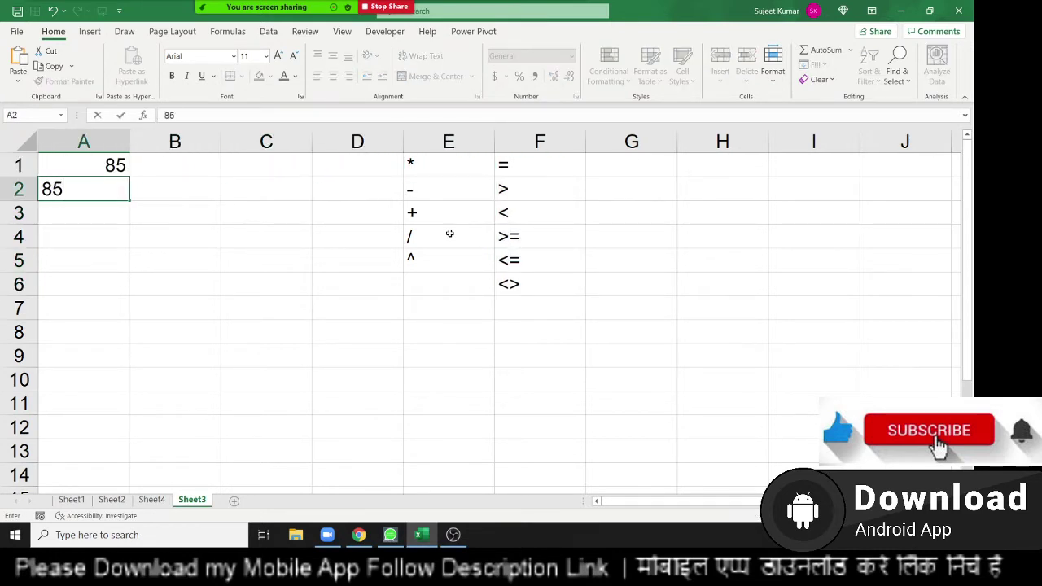
pyautogui.press('Return')
pyautogui.write('32')
pyautogui.hotkey('ctrl', 'Return')
pyautogui.press('Return')
pyautogui.write('63')
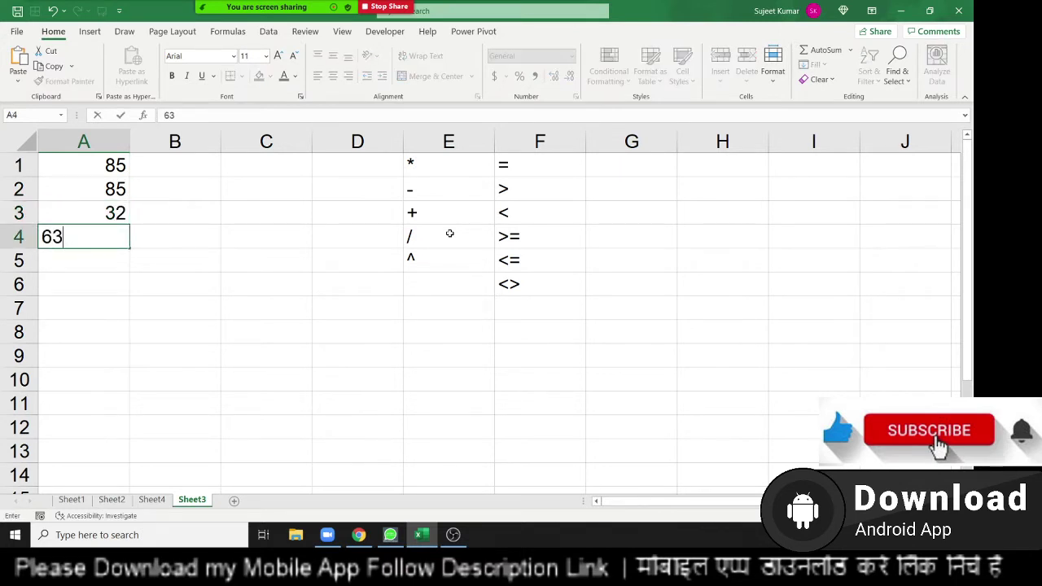
pyautogui.press('Return')
pyautogui.write('25')
pyautogui.press('Return')
pyautogui.write('14')
pyautogui.press('Return')
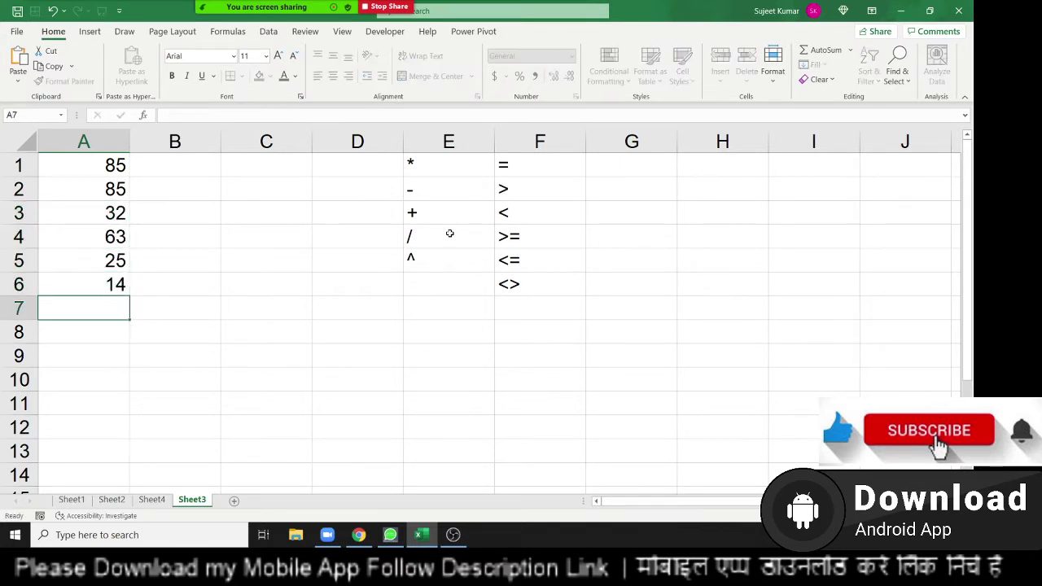
pyautogui.write('85')
pyautogui.press('Return')
# Enter 32, 25, 63, 36, 14, 98, 25 in cells A8 to A14
pyautogui.write('32')
pyautogui.press('Return')
pyautogui.write('25')
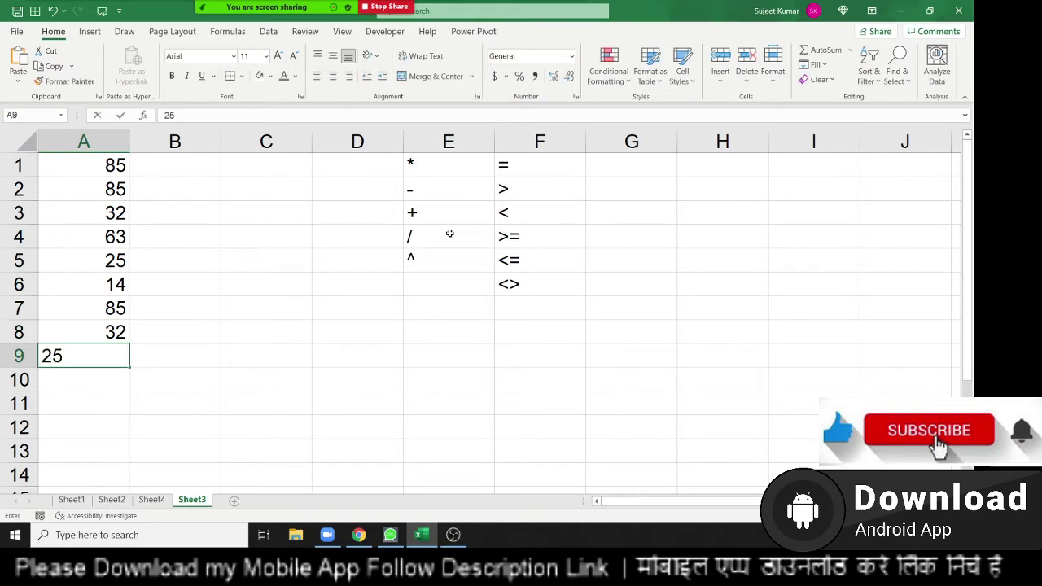
pyautogui.press('Return')
pyautogui.write('63')
pyautogui.press('Return')
pyautogui.write('36')
pyautogui.press('Return')
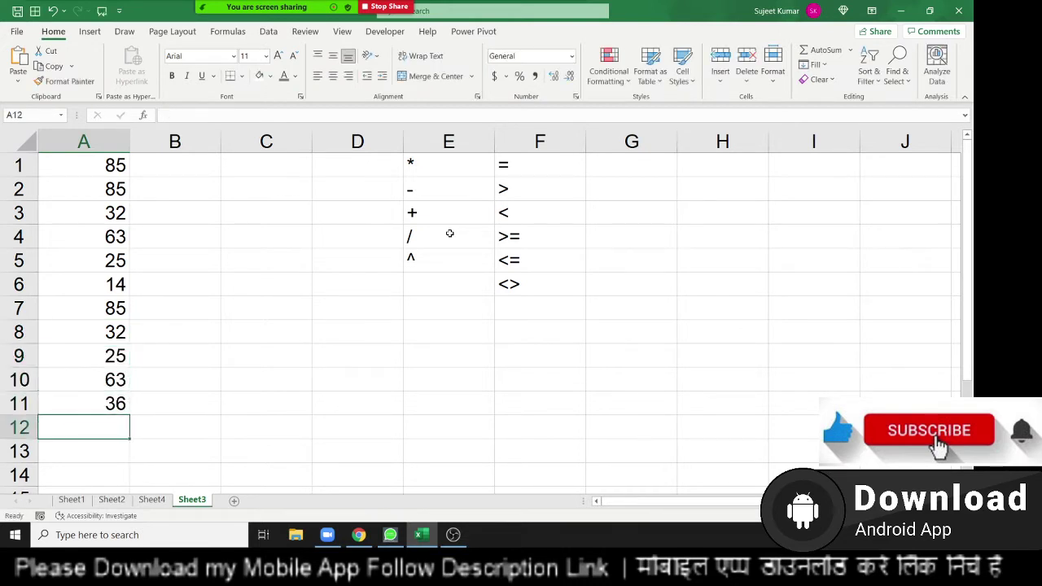
pyautogui.write('145')
pyautogui.press('BackSpace')
pyautogui.press('Return')
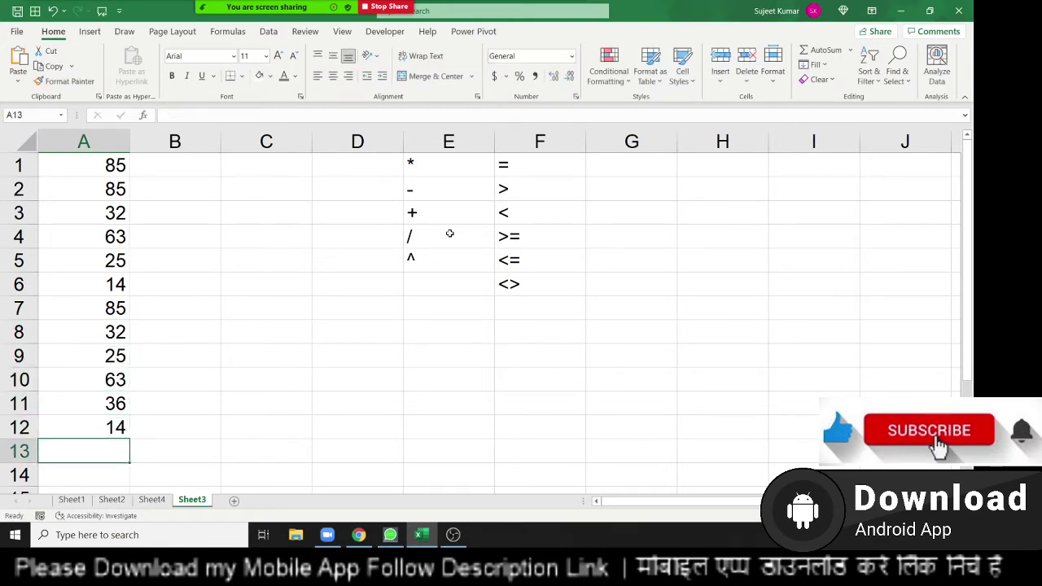
pyautogui.write('98')
pyautogui.press('Return')
pyautogui.write('25')
pyautogui.press('Return')
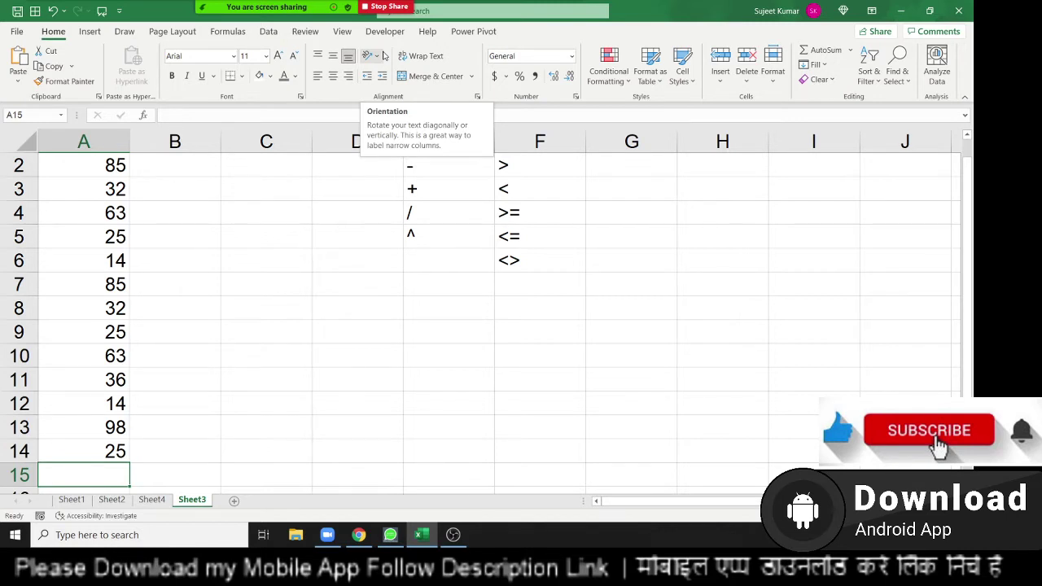
pyautogui.click(208, 173)
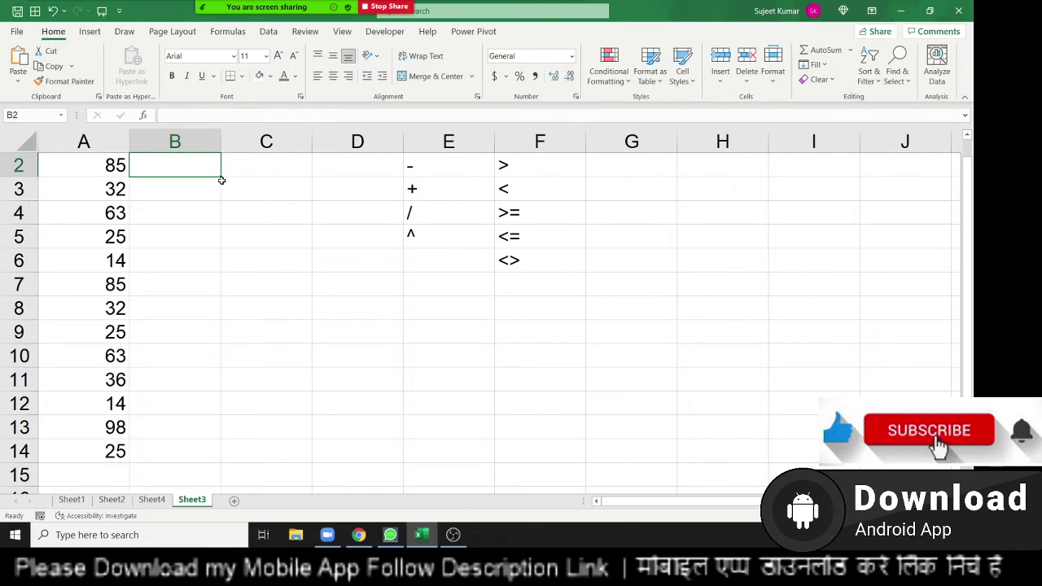
# Enter =A2>50 in B2 and fill it down to B14
pyautogui.write('=')
pyautogui.press('Left')
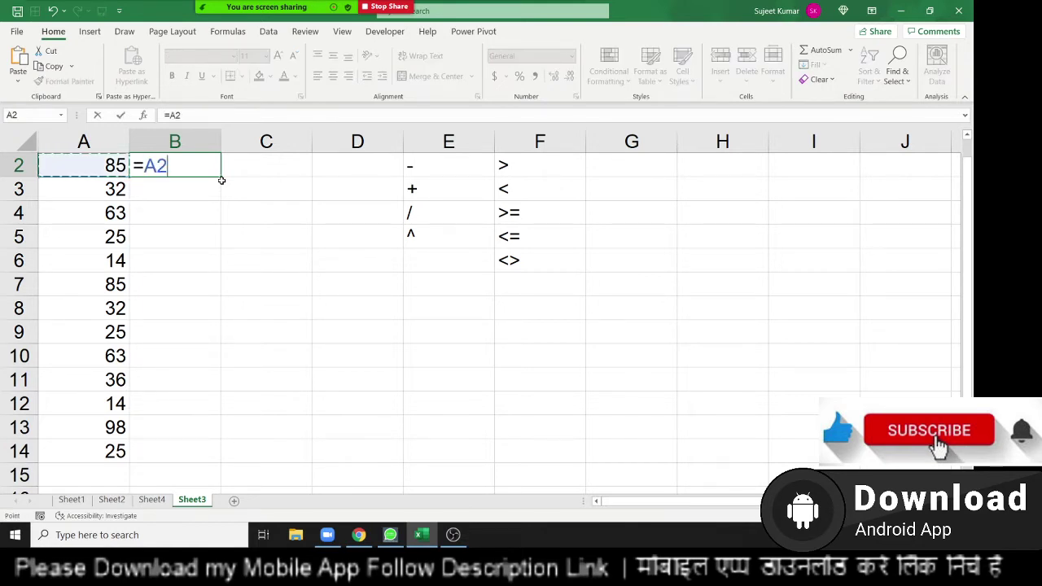
pyautogui.write('>')
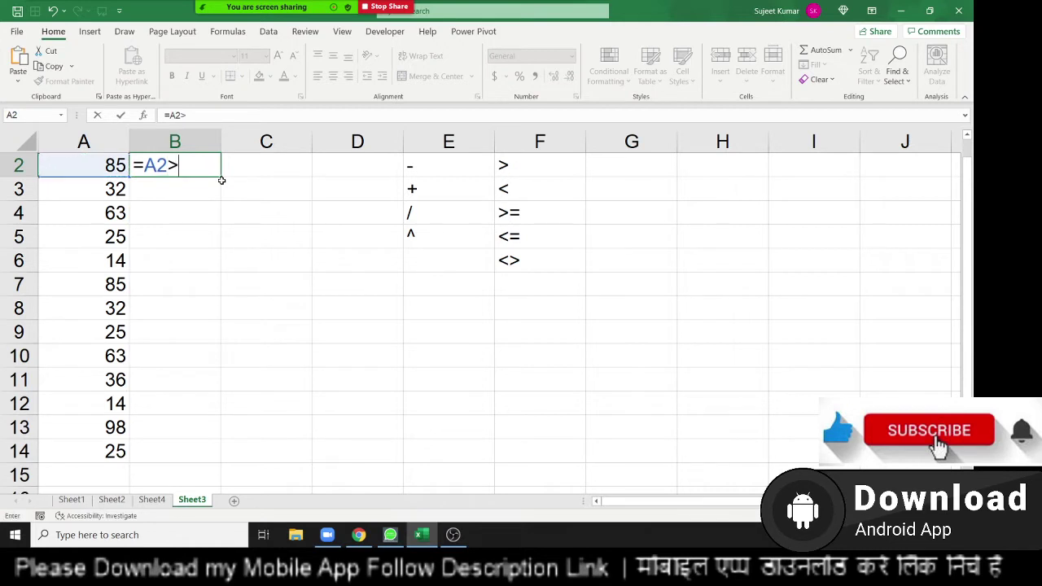
pyautogui.write('50')
pyautogui.press('Return')
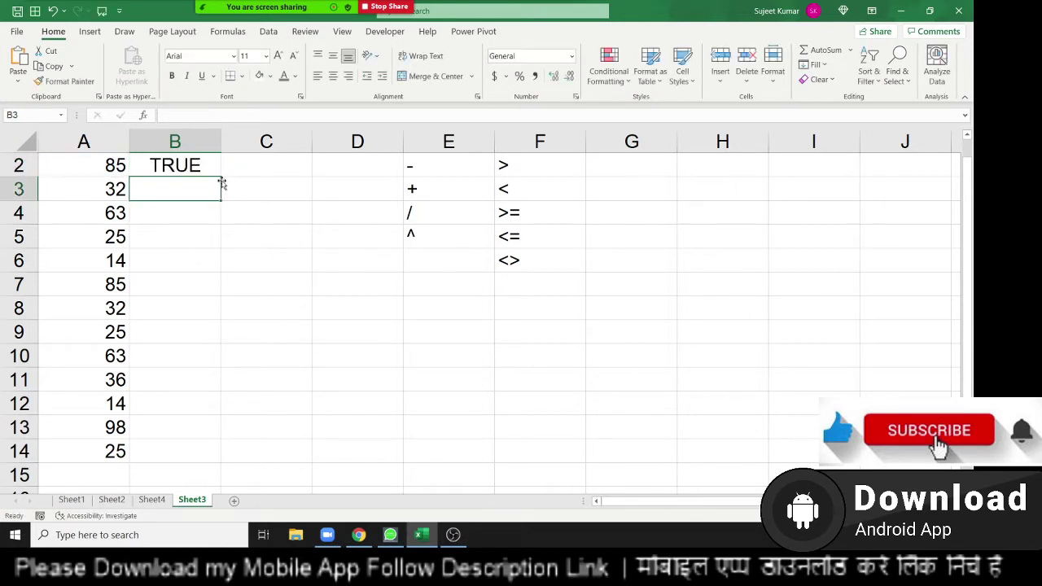
pyautogui.press('Up')
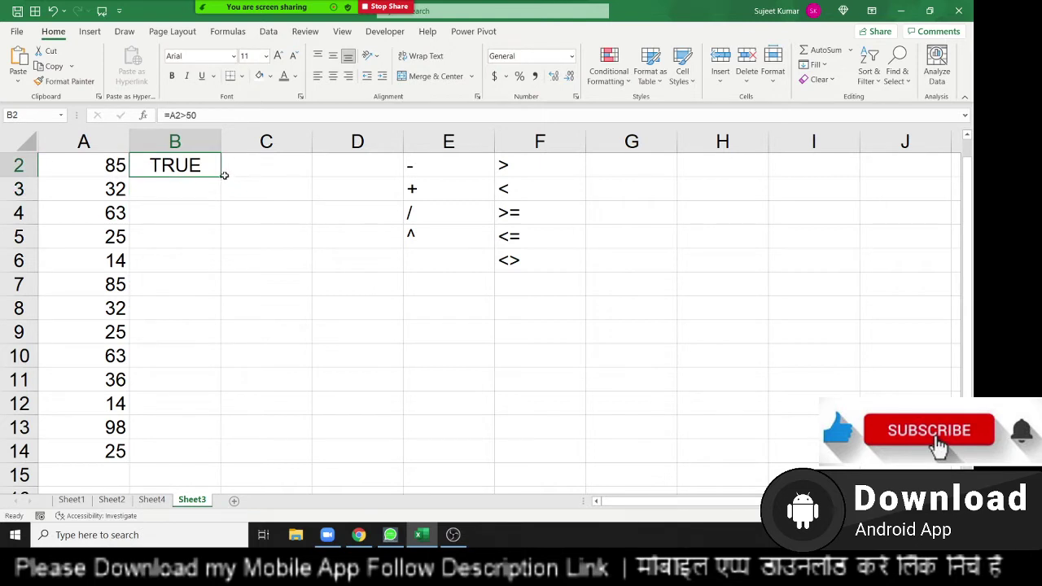
pyautogui.doubleClick(222, 176)
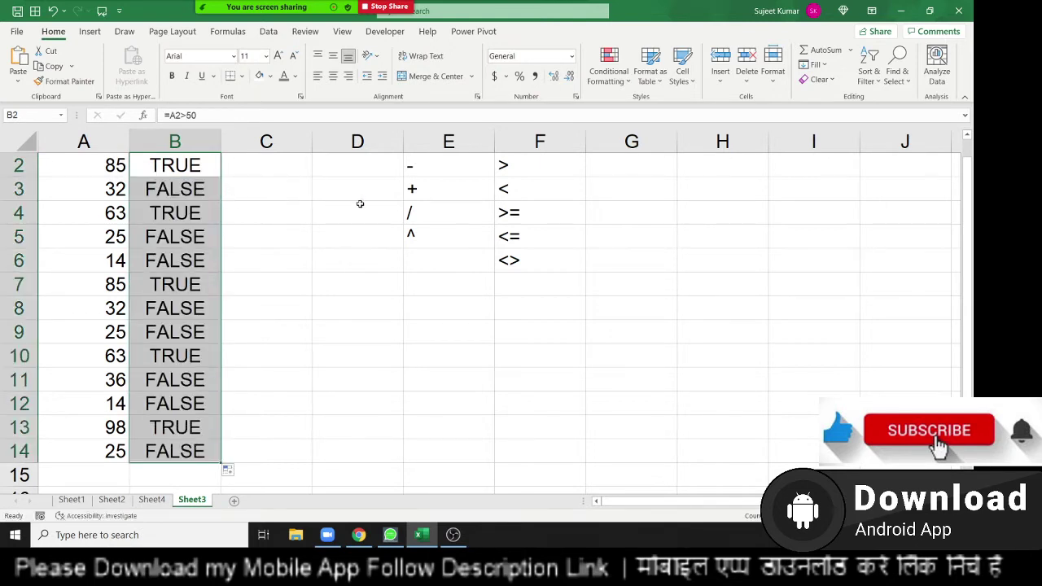
pyautogui.moveTo(529, 268); pyautogui.dragTo(527, 158)
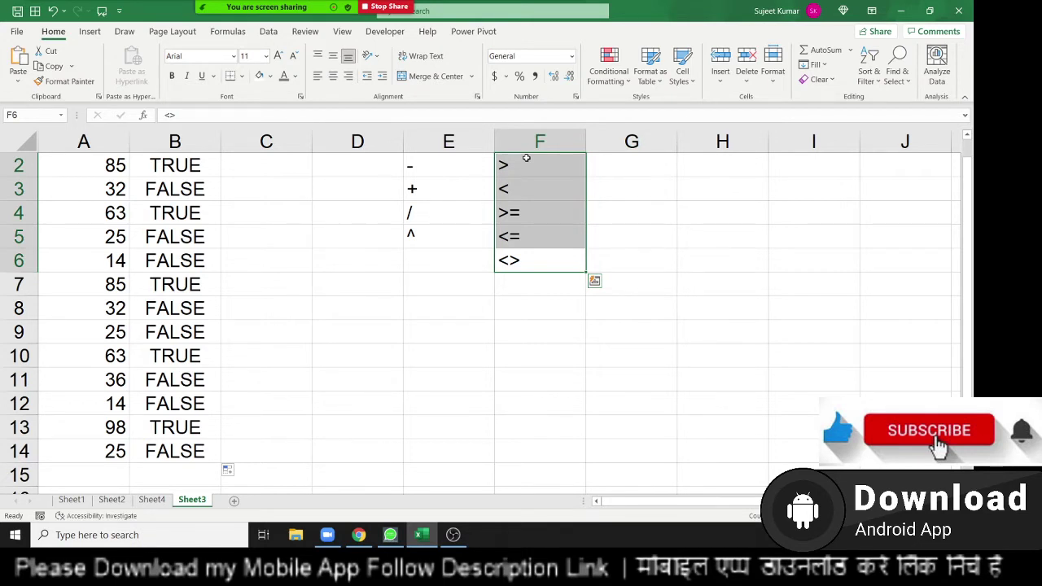
# Enter =IF(B2,"OK","Pending") in C2 and review its condition and result arguments
pyautogui.press('Left')
pyautogui.press('Left')
pyautogui.press('Left')
pyautogui.press('Up')
pyautogui.press('Up')
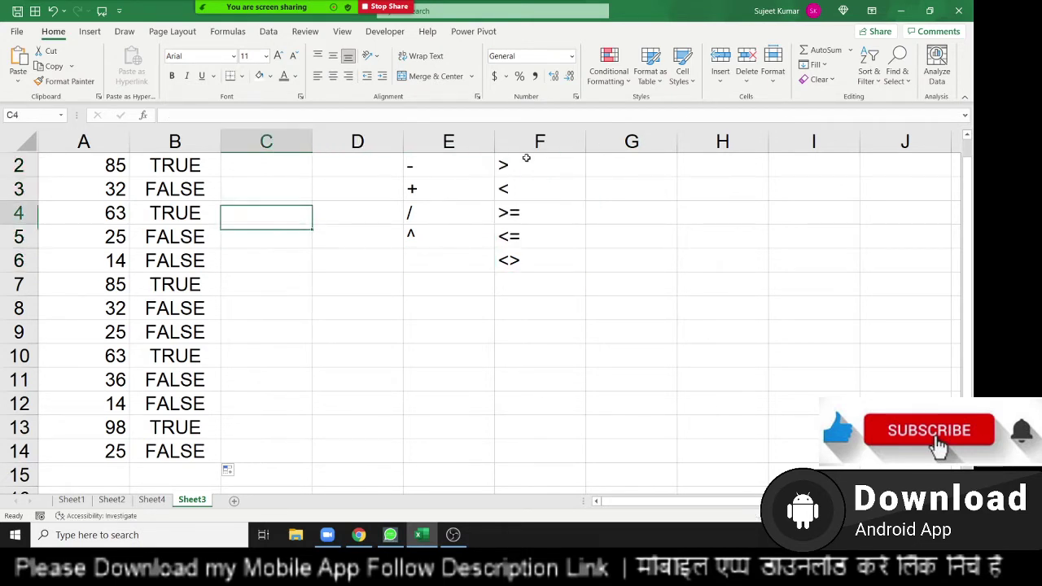
pyautogui.press('Up')
pyautogui.press('Up')
pyautogui.press('Up')
pyautogui.press('Down')
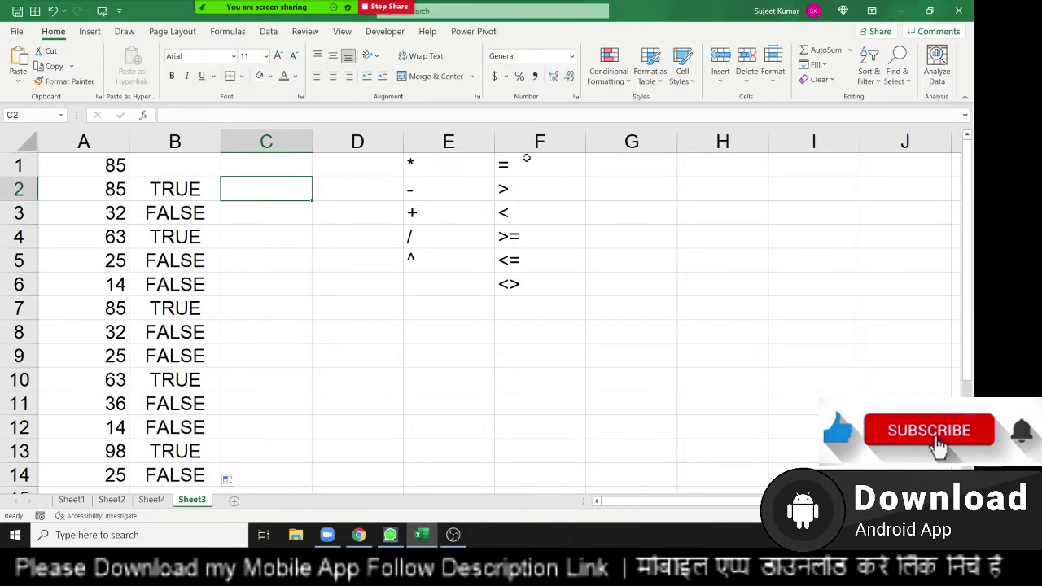
pyautogui.write('=if')
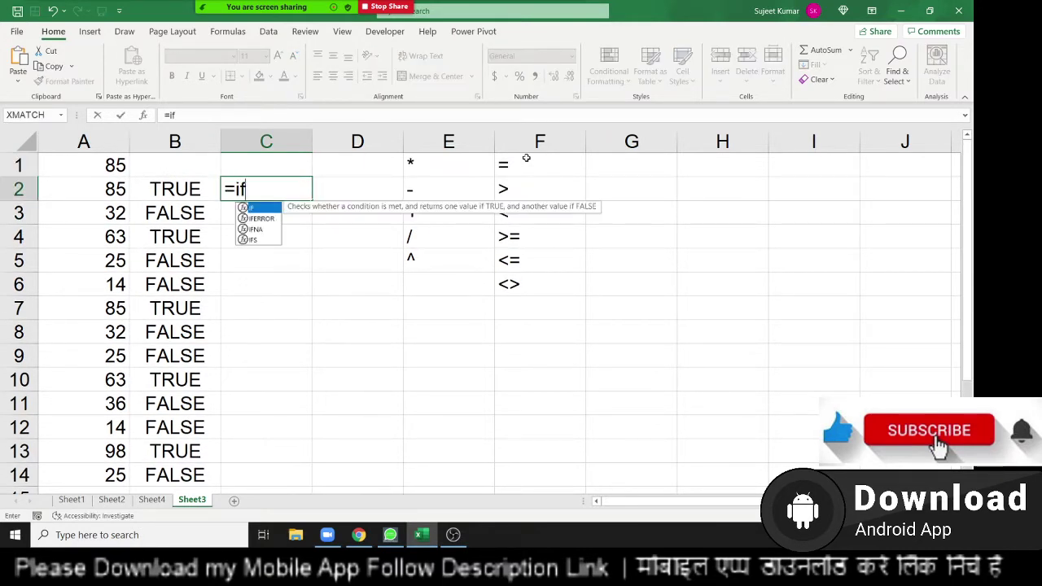
pyautogui.press('Tab')
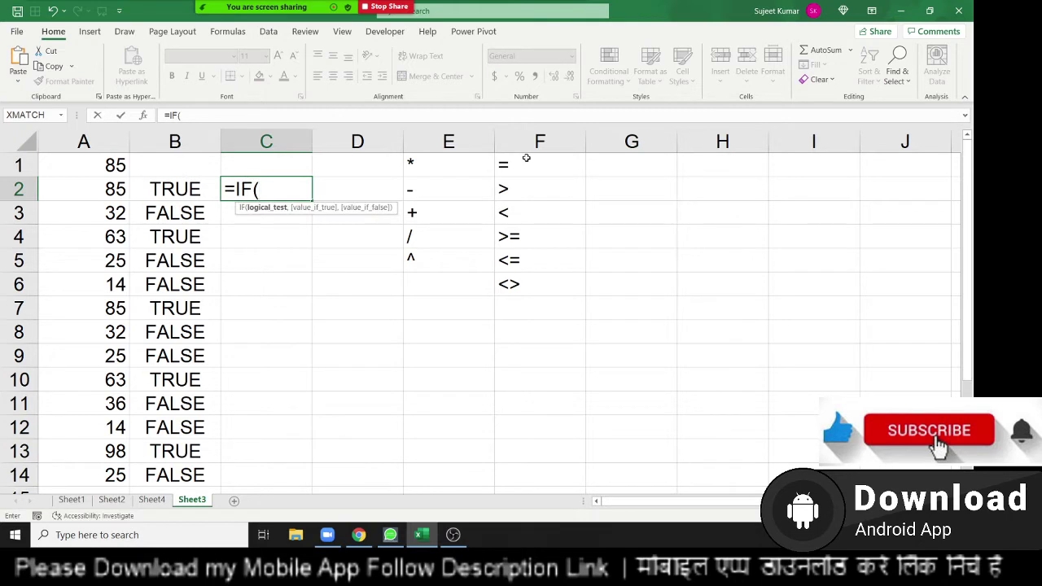
pyautogui.click(176, 191)
pyautogui.write(',')
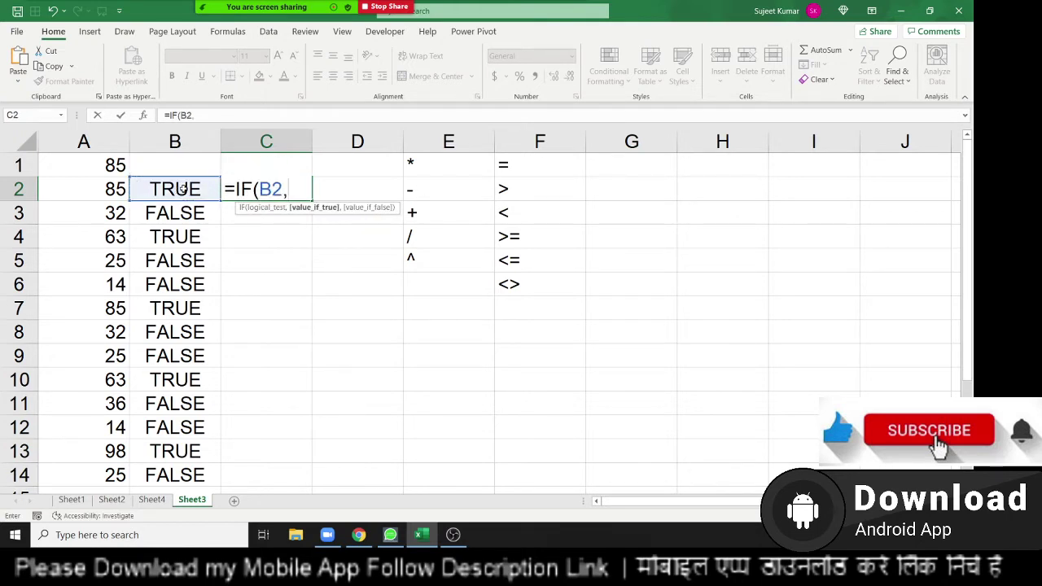
pyautogui.write('"')
pyautogui.press('BackSpace')
pyautogui.write('"OK",')
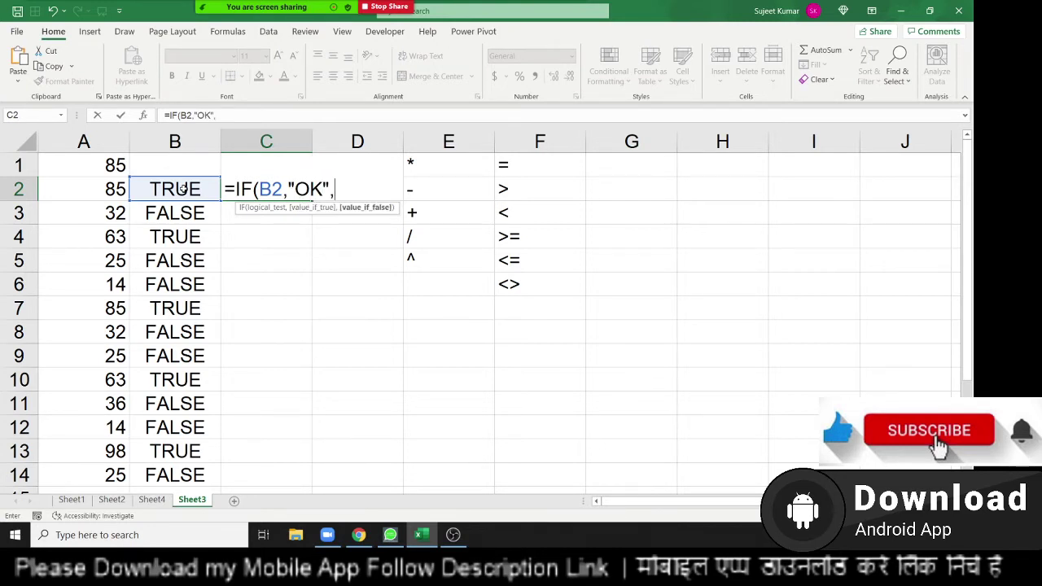
pyautogui.write('"Pe')
pyautogui.write('nding')
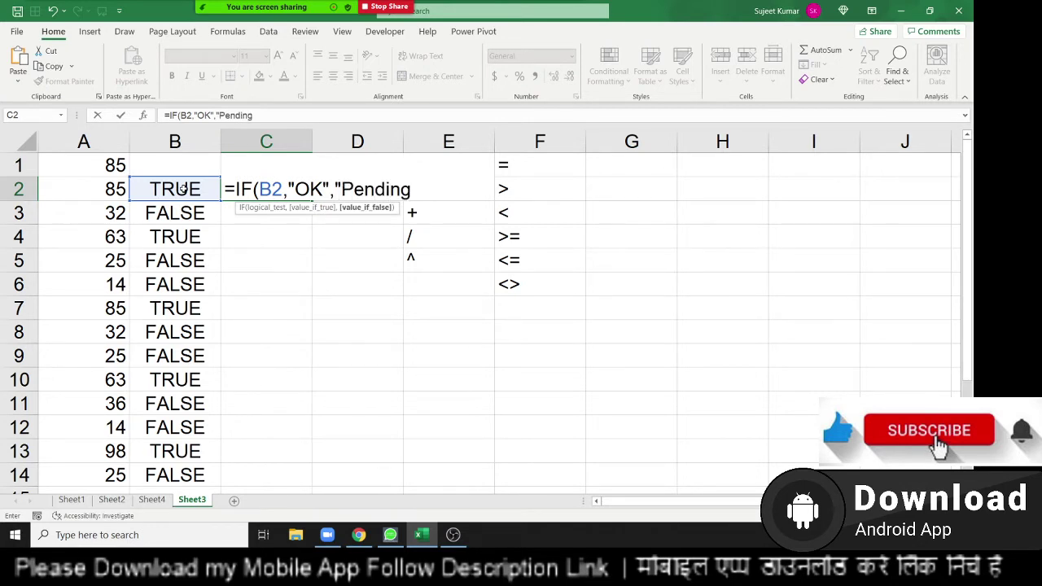
pyautogui.write('")')
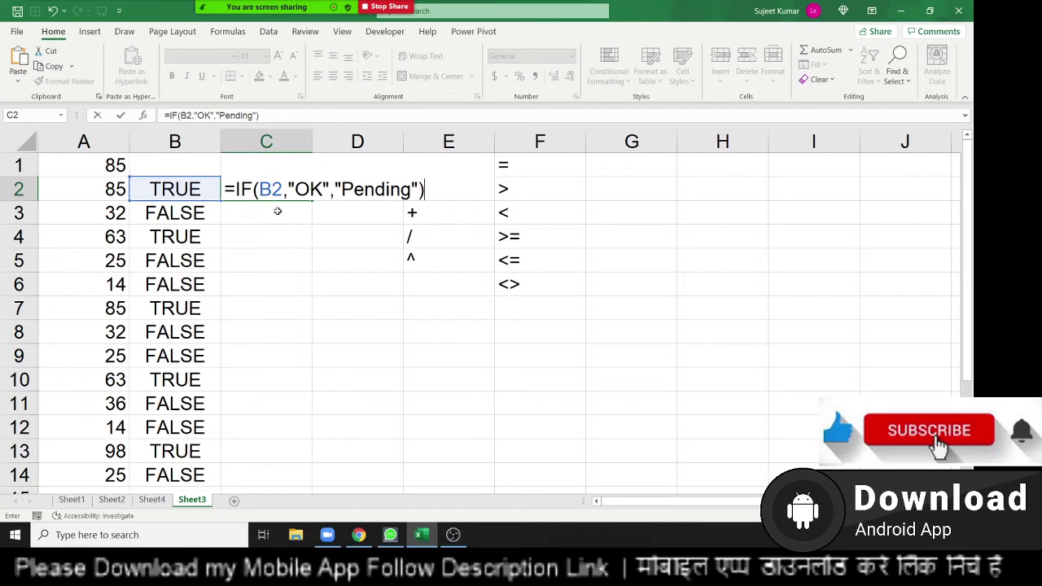
pyautogui.doubleClick(271, 189)
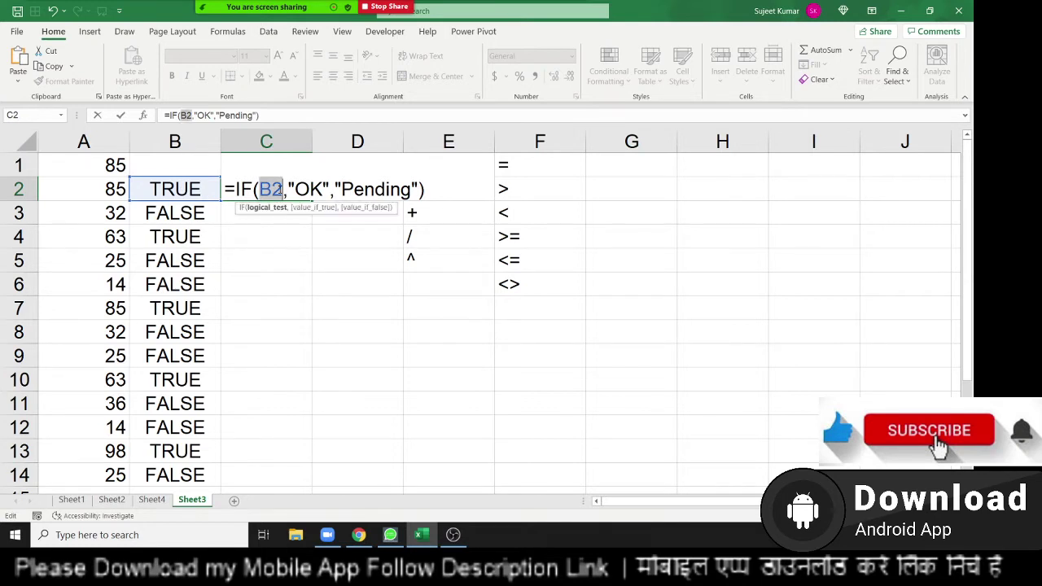
pyautogui.click(296, 189)
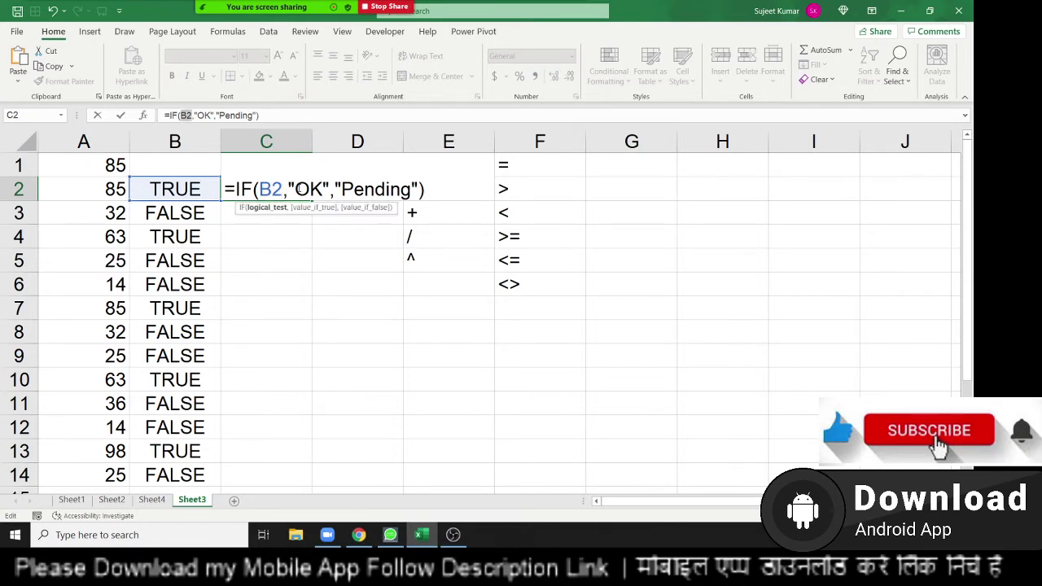
pyautogui.doubleClick(274, 189)
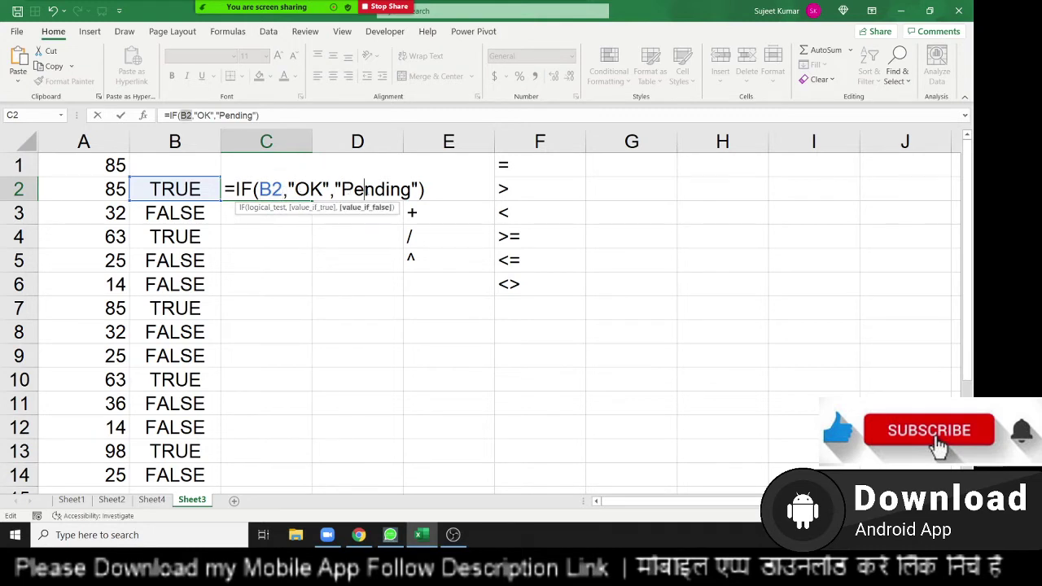
pyautogui.doubleClick(369, 189)
pyautogui.press('Return')
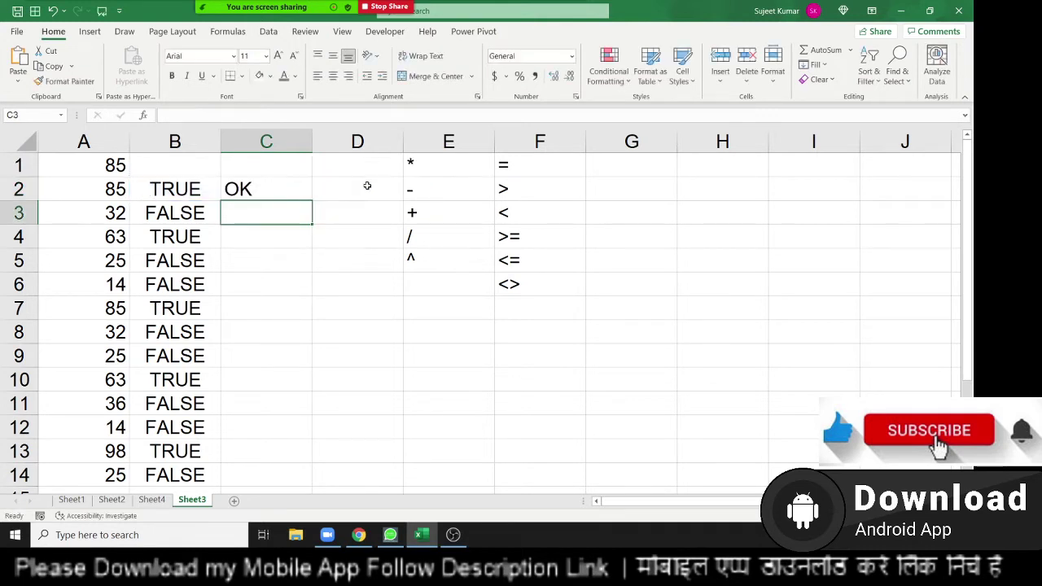
pyautogui.press('Up')
# Enter =IF(A3>50,"OK","Pending") in C3 and highlight its A3>50 condition
pyautogui.press('Down')
pyautogui.write('=if')
pyautogui.press('Tab')
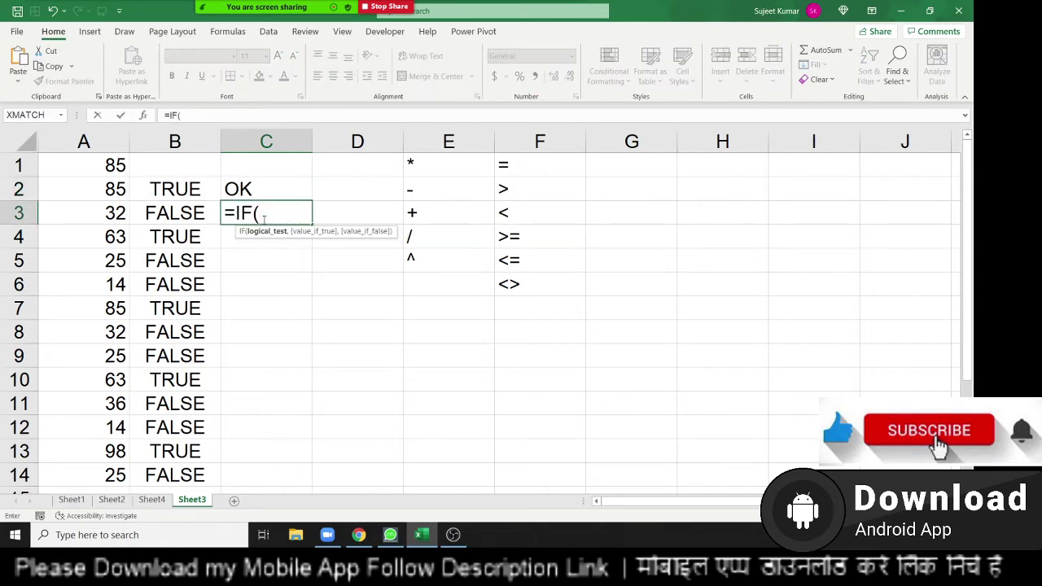
pyautogui.click(94, 213)
pyautogui.write('>')
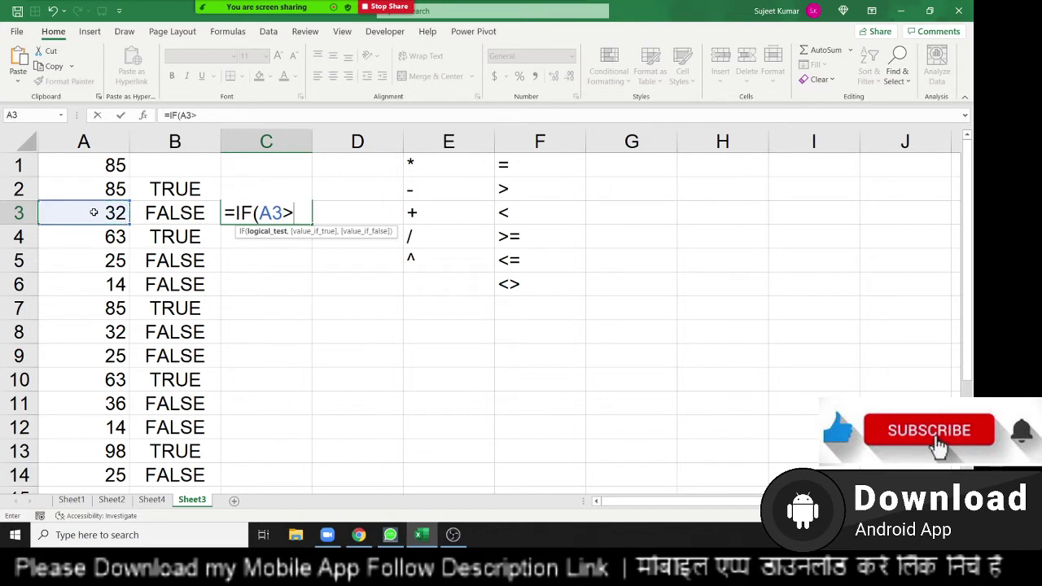
pyautogui.write('50,"')
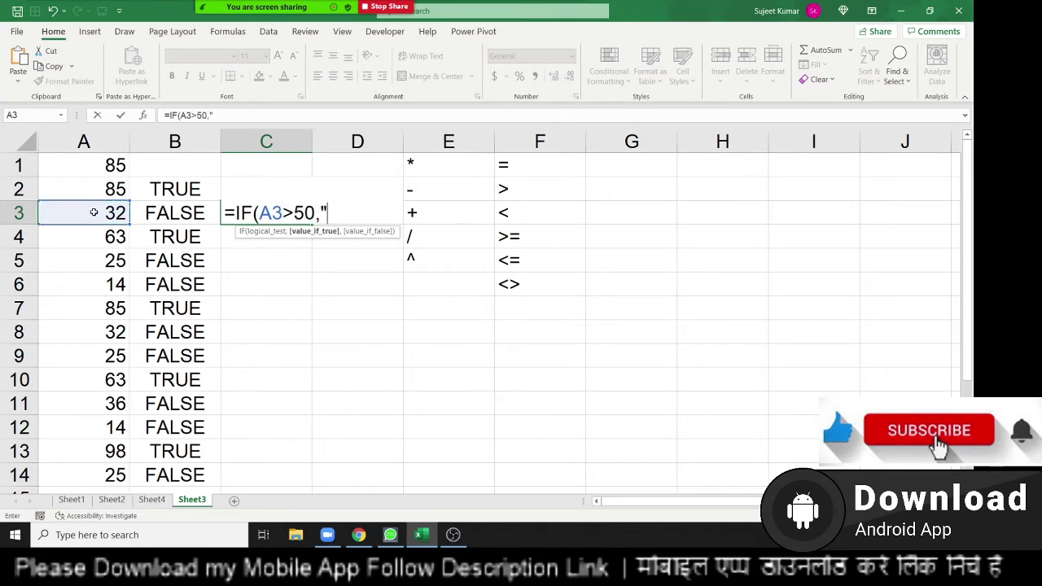
pyautogui.write('OK')
pyautogui.write('","')
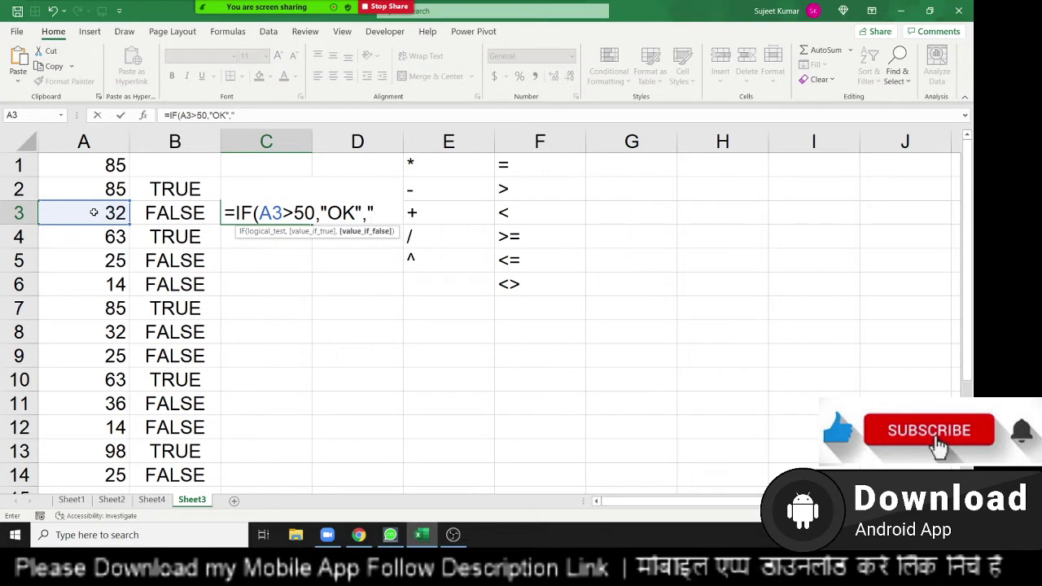
pyautogui.write('Pen')
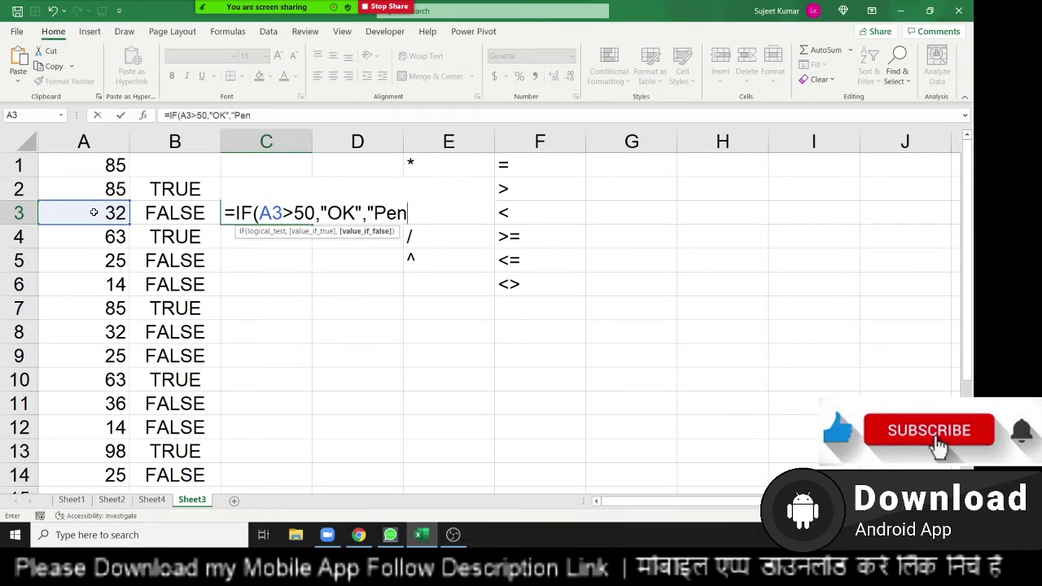
pyautogui.write('ding"')
pyautogui.write(')')
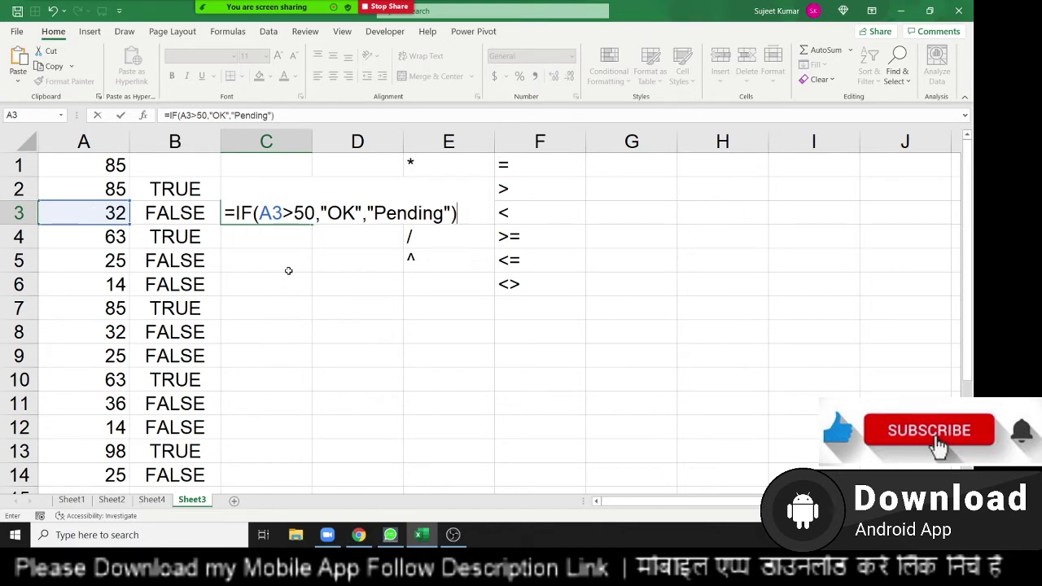
pyautogui.doubleClick(303, 214)
pyautogui.click(315, 213)
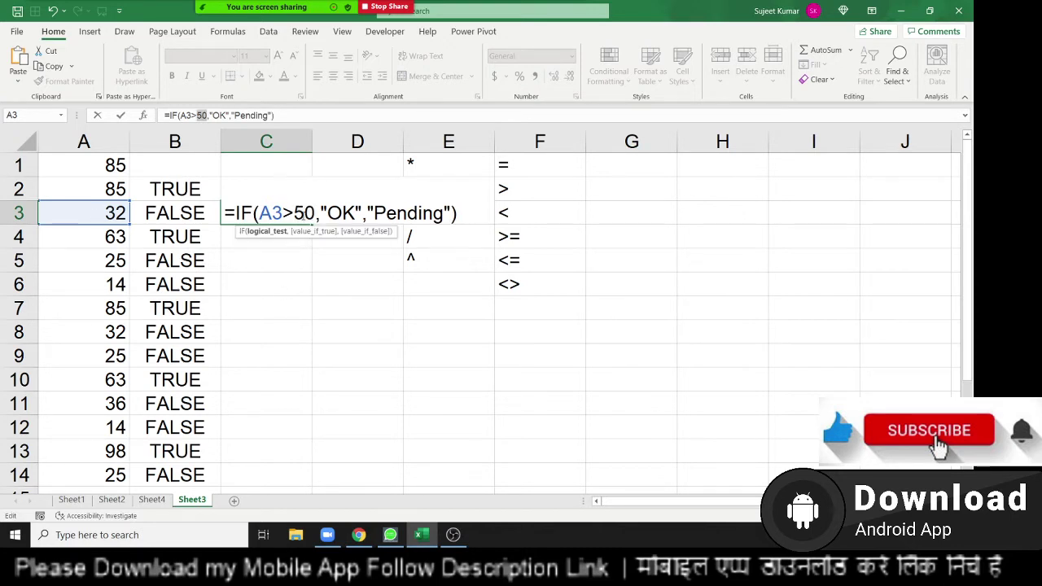
pyautogui.moveTo(314, 214); pyautogui.dragTo(259, 214)
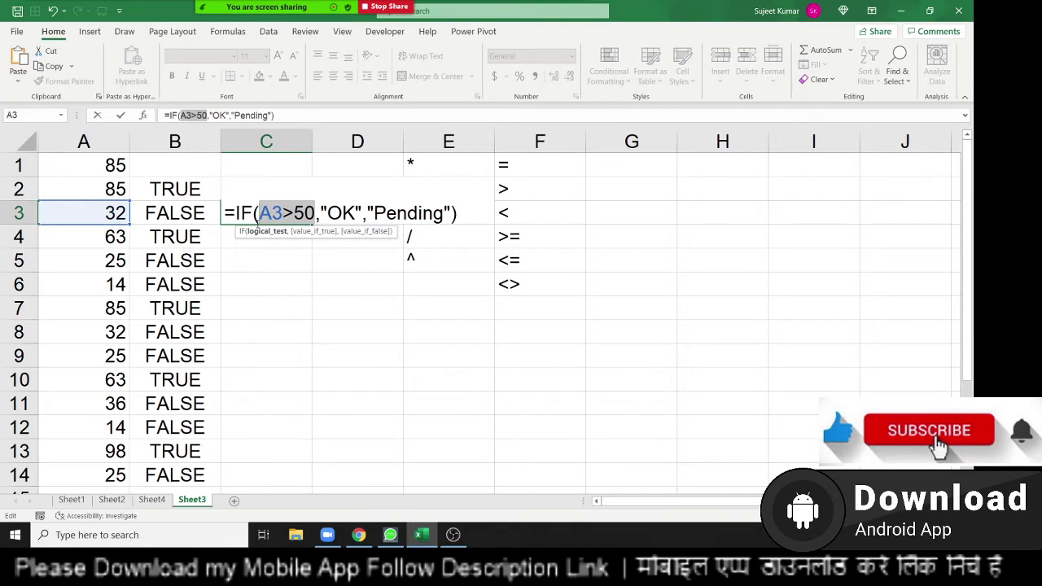
pyautogui.press('Return')
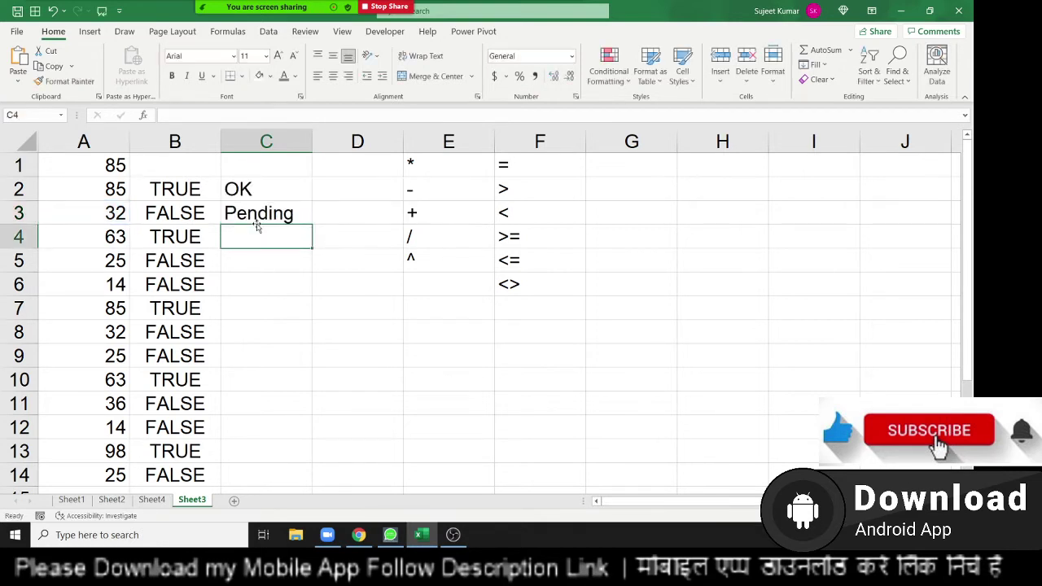
pyautogui.click(256, 221)
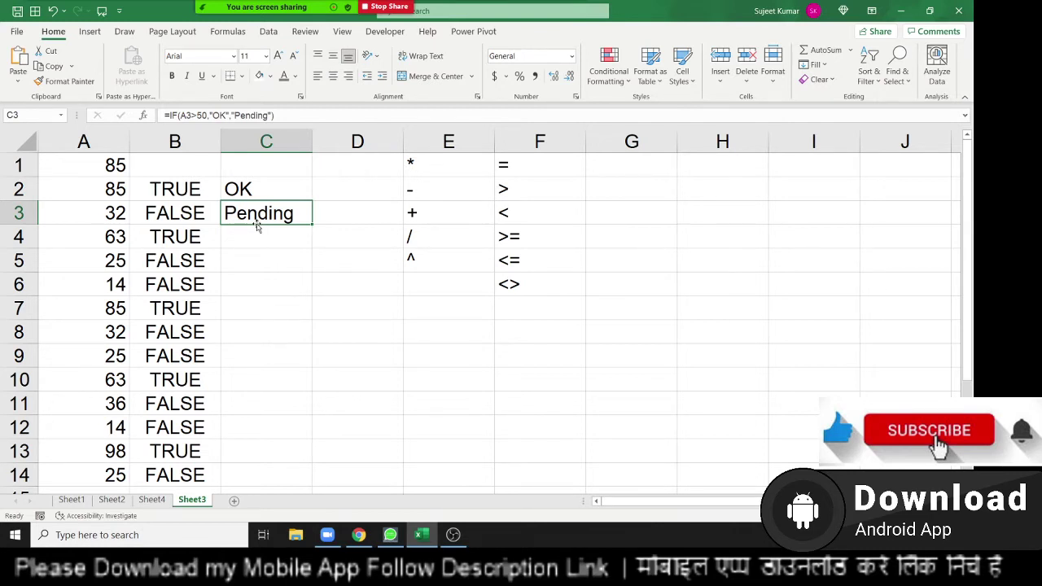
pyautogui.click(249, 279)
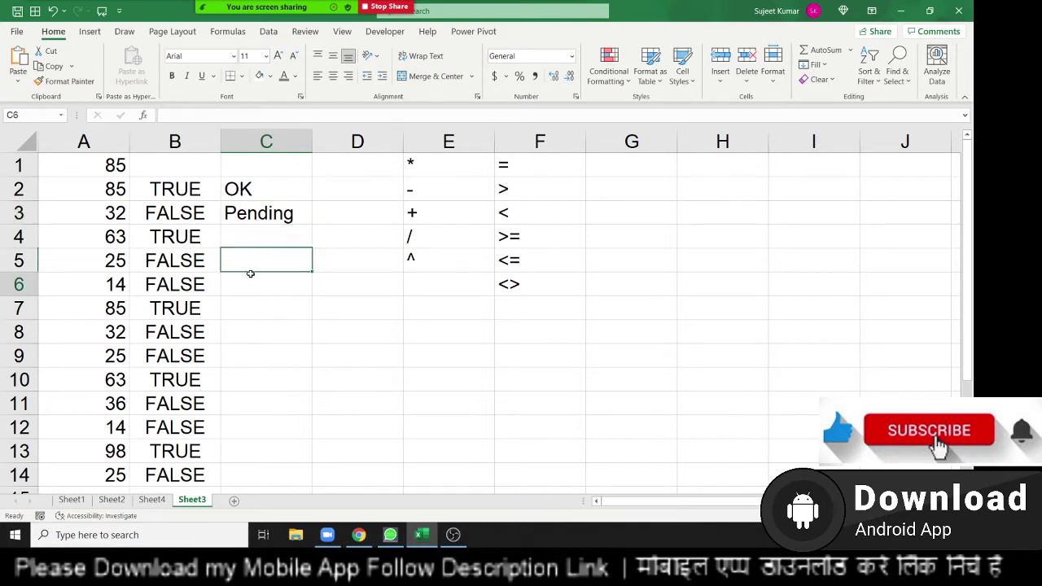
# Add a new sheet with a Name header in A1 and first names filled down to row 69
pyautogui.click(234, 502)
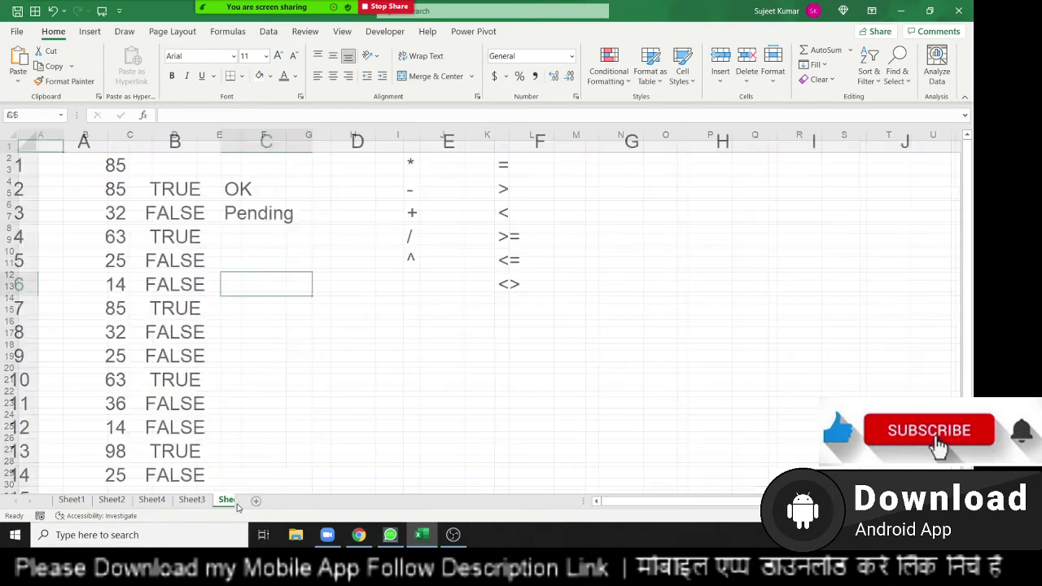
pyautogui.keyDown('ctrl'); pyautogui.scroll(3, 244, 448); pyautogui.keyUp('ctrl')
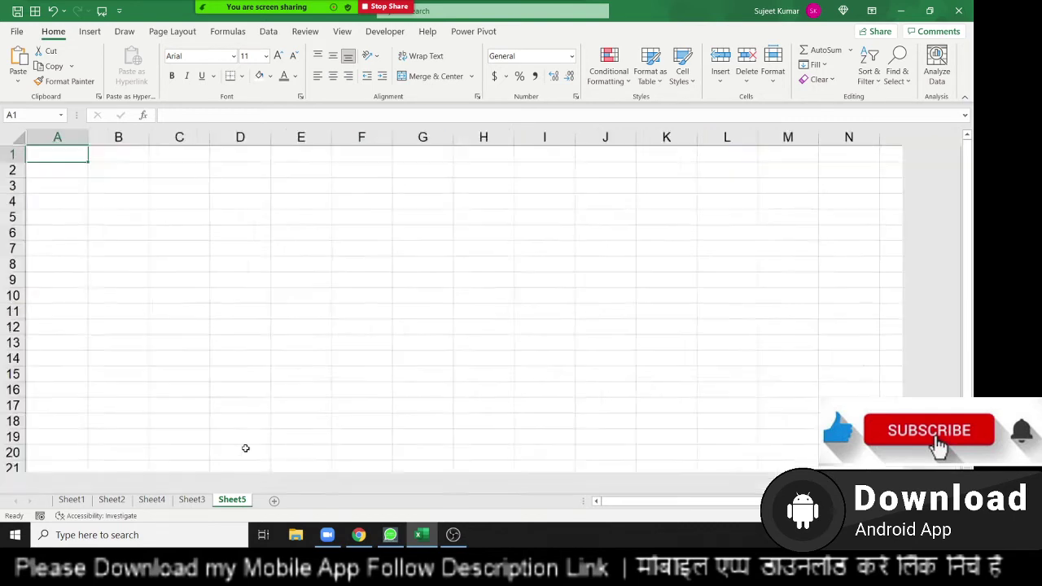
pyautogui.keyDown('ctrl'); pyautogui.scroll(2, 224, 419); pyautogui.keyUp('ctrl')
pyautogui.write('Name')
pyautogui.press('Return')
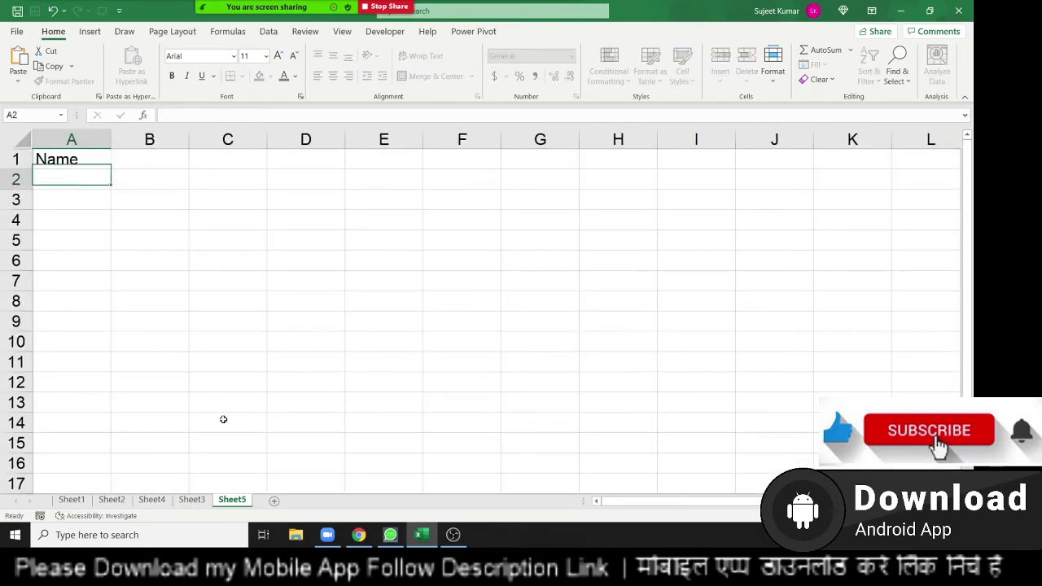
pyautogui.write('Puja')
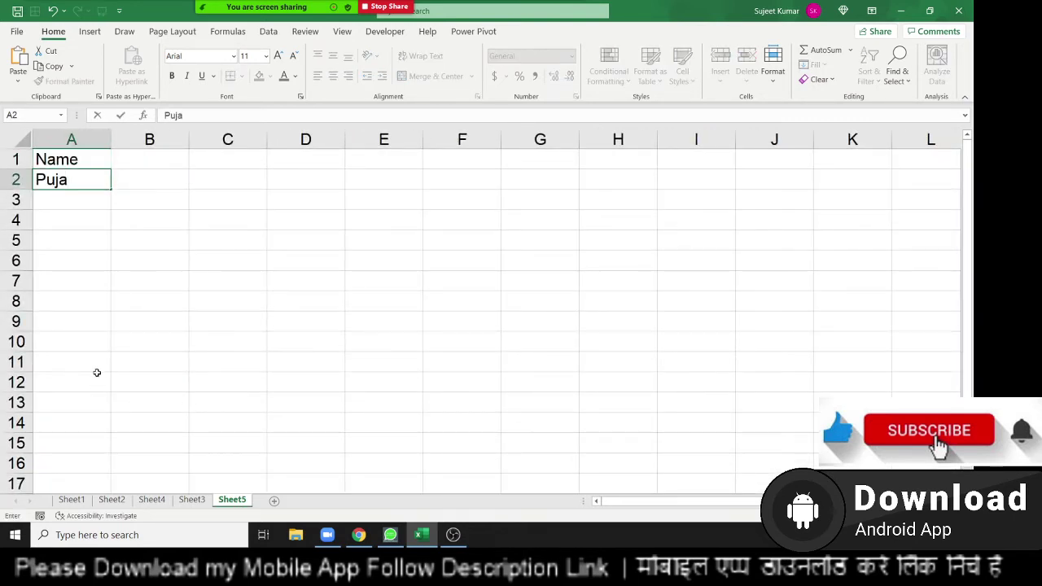
pyautogui.click(76, 284)
pyautogui.click(78, 179)
pyautogui.moveTo(111, 190); pyautogui.dragTo(94, 547)
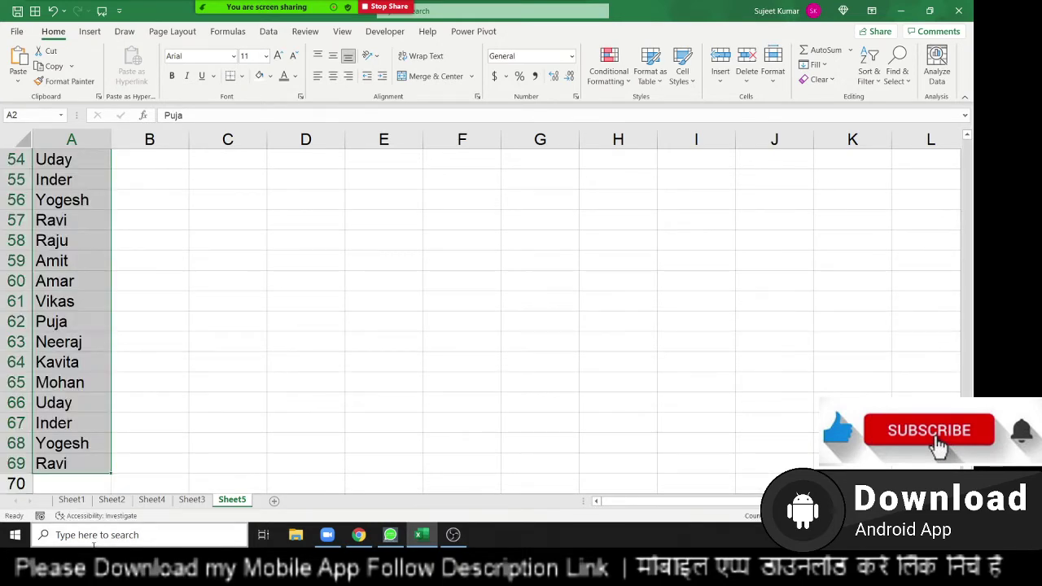
# Select the Name column from A1 down to row 69
pyautogui.hotkey('ctrl', 'Home')
pyautogui.press('Down')
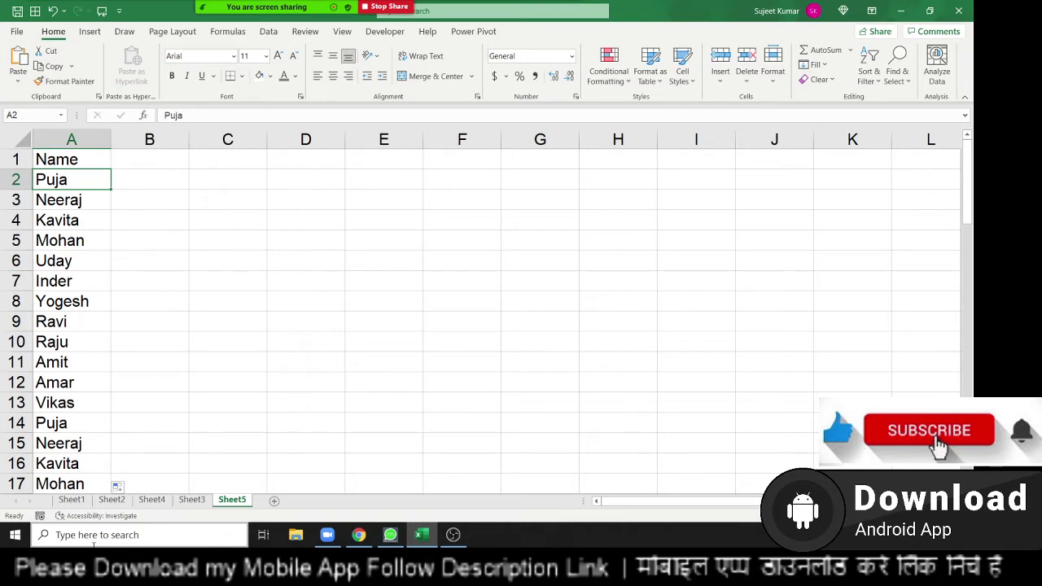
pyautogui.press('Up')
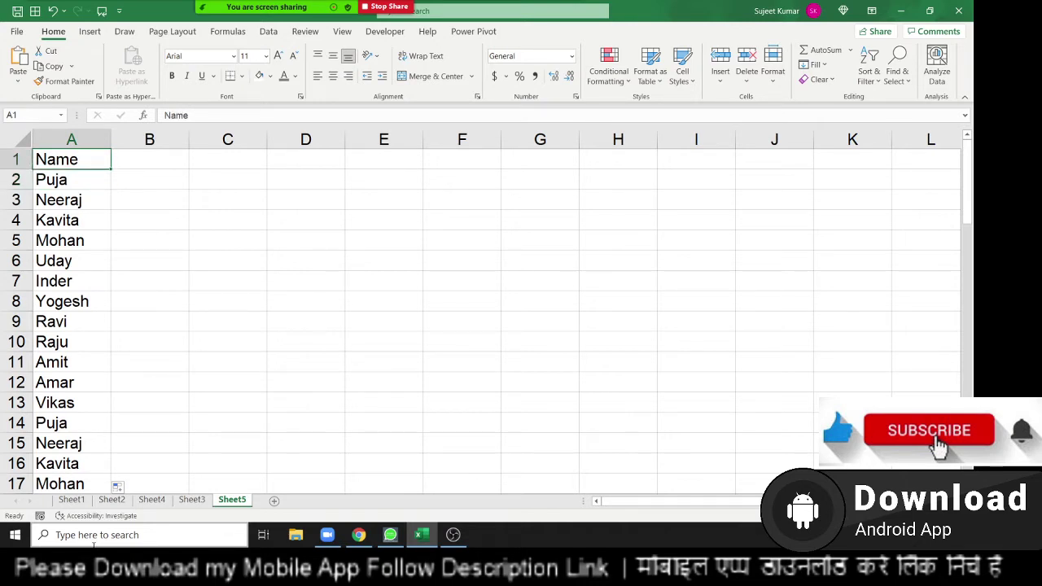
pyautogui.press('Down')
pyautogui.press('Up')
pyautogui.press('Down')
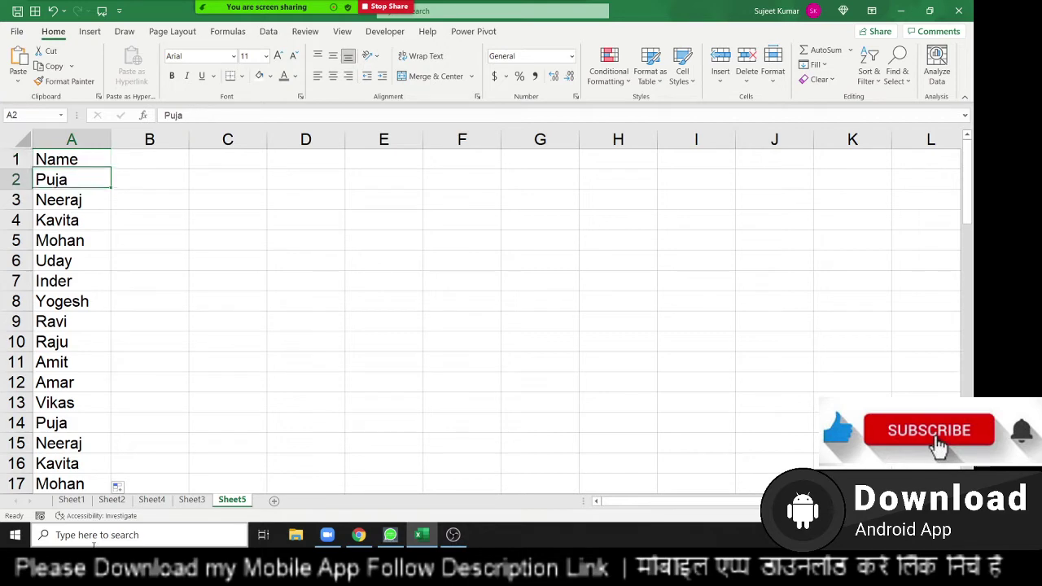
pyautogui.press('Up')
pyautogui.hotkey('ctrl', 'shift', 'Down')
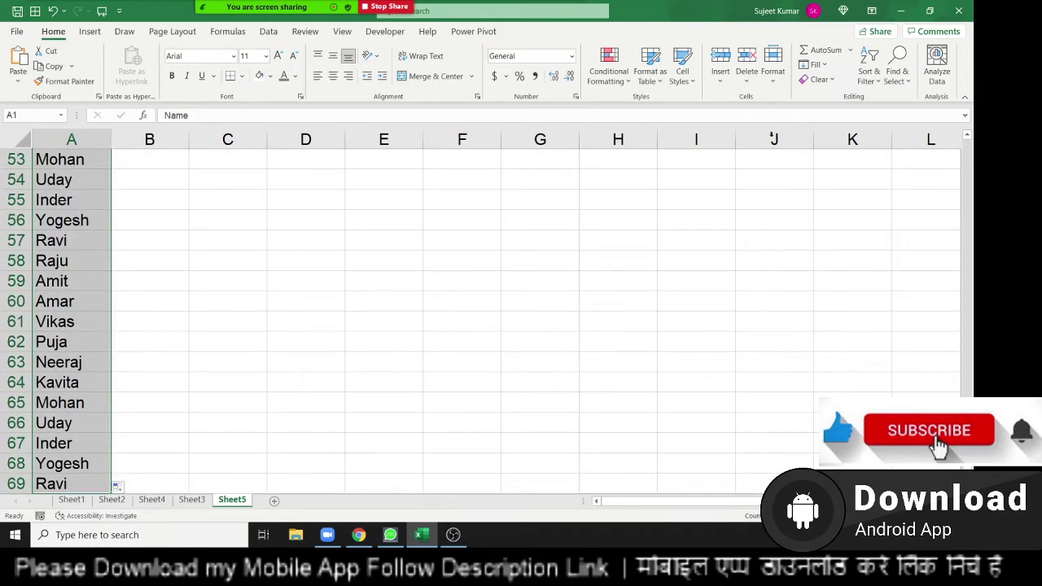
# Custom-sort the Name list A to Z by column A, treating row 1 as headers
pyautogui.click(865, 79)
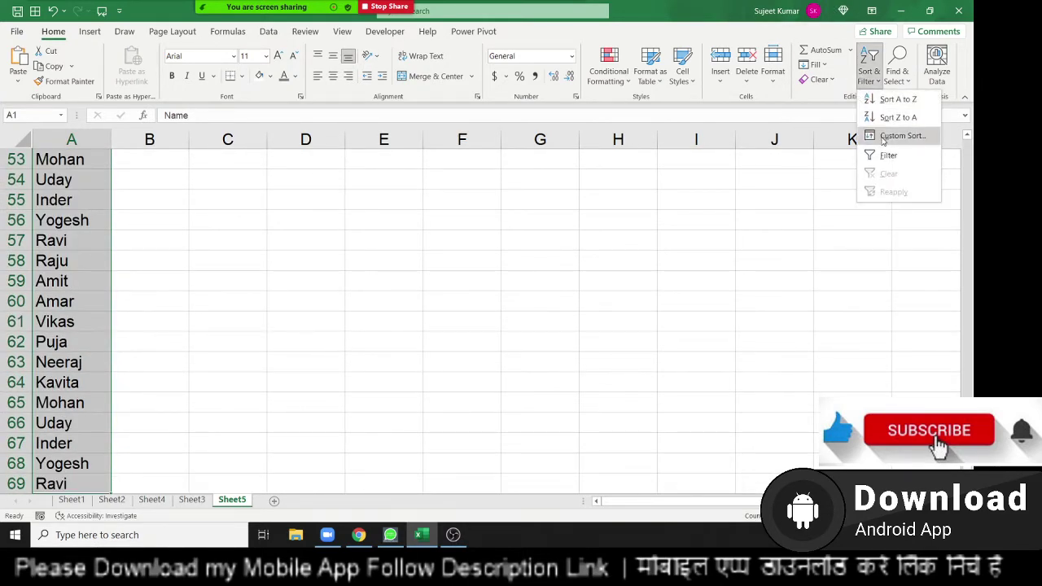
pyautogui.click(884, 135)
pyautogui.click(617, 251)
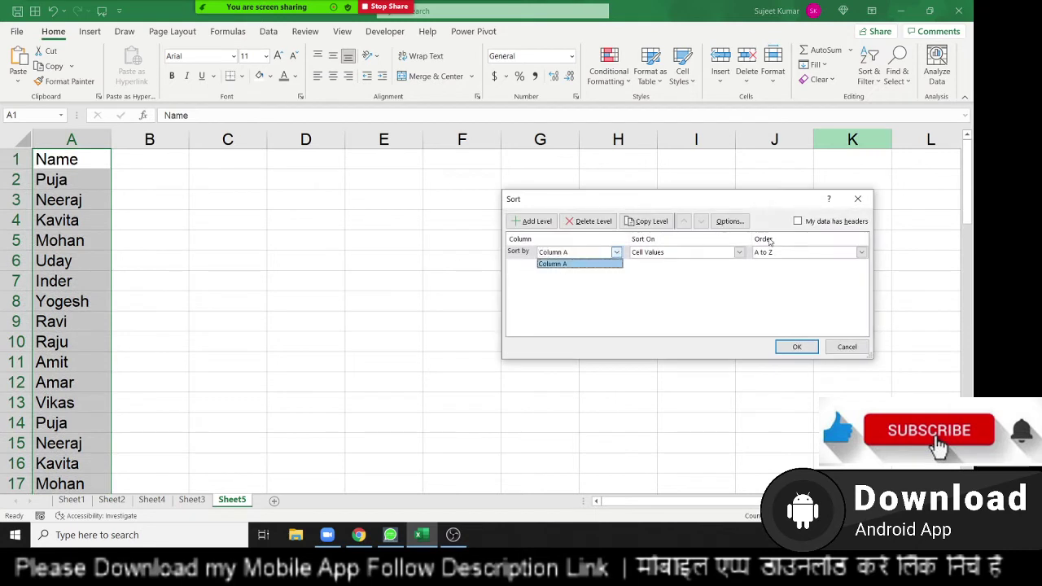
pyautogui.click(824, 222)
pyautogui.click(824, 221)
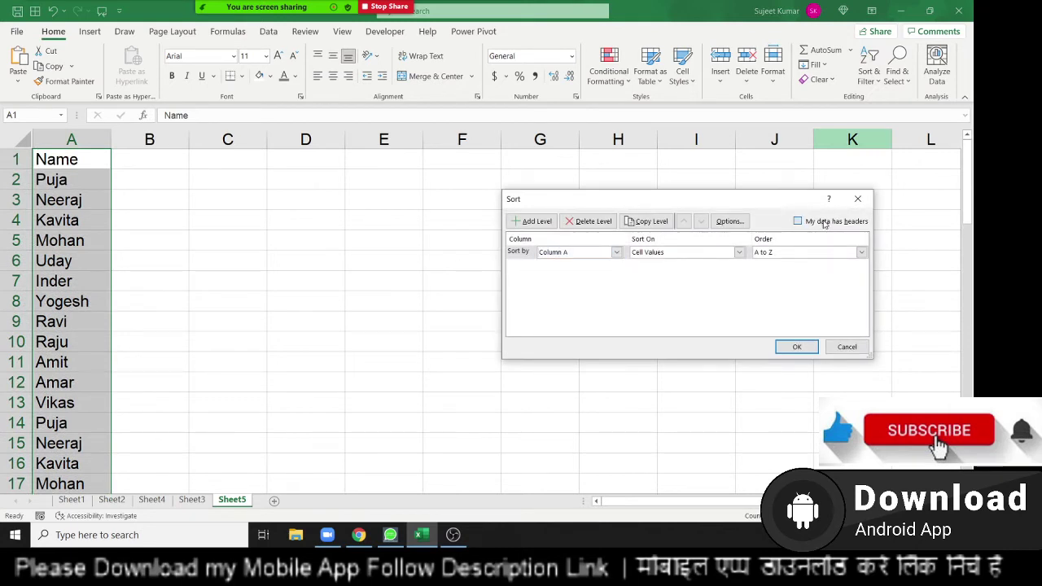
pyautogui.click(796, 347)
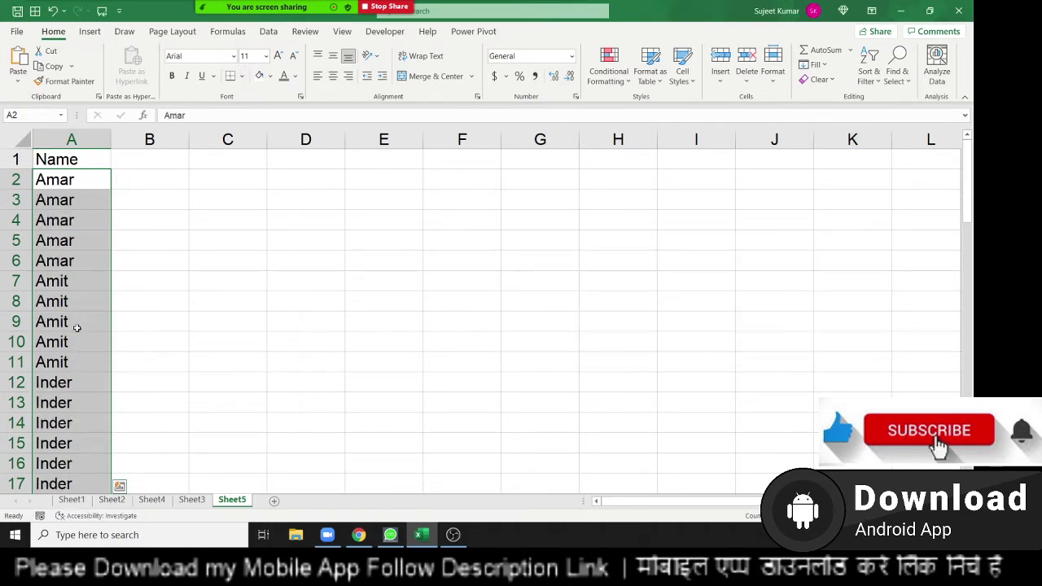
pyautogui.click(75, 261)
pyautogui.moveTo(75, 261); pyautogui.dragTo(73, 185)
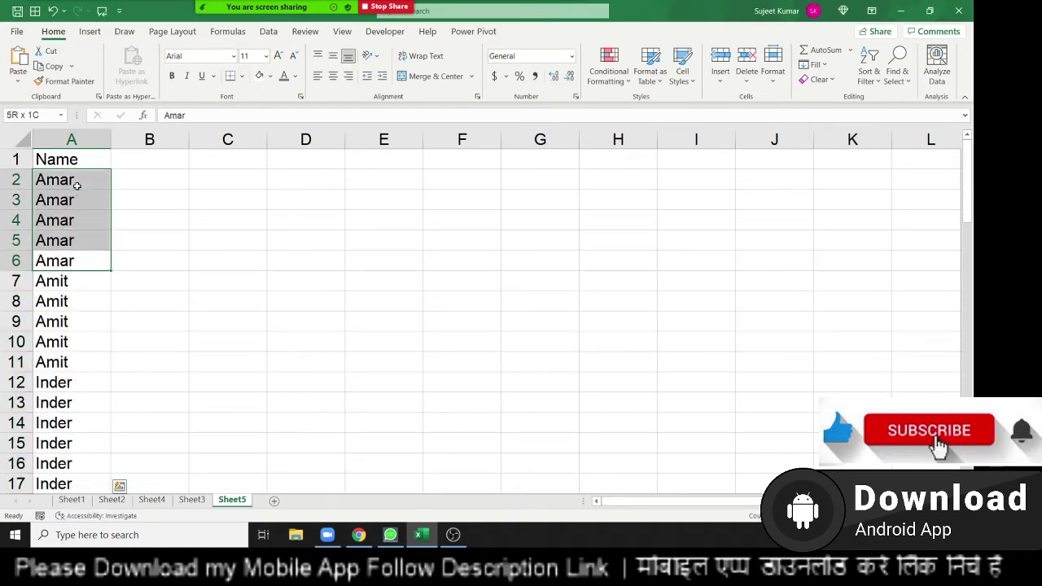
pyautogui.moveTo(79, 280); pyautogui.dragTo(79, 362)
pyautogui.scroll(-3, 78, 358)
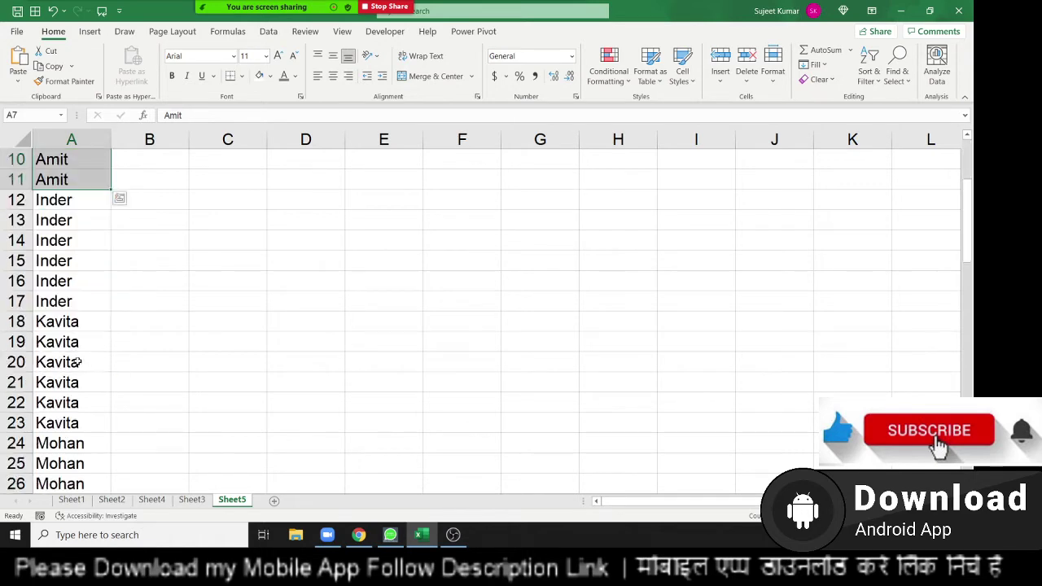
pyautogui.scroll(3, 75, 301)
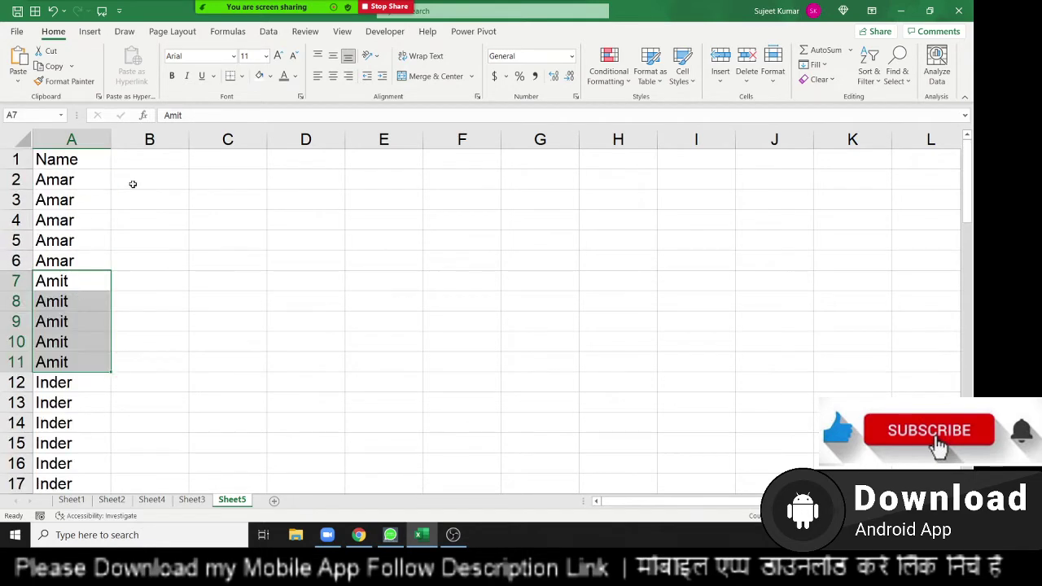
pyautogui.click(133, 185)
pyautogui.write('=I')
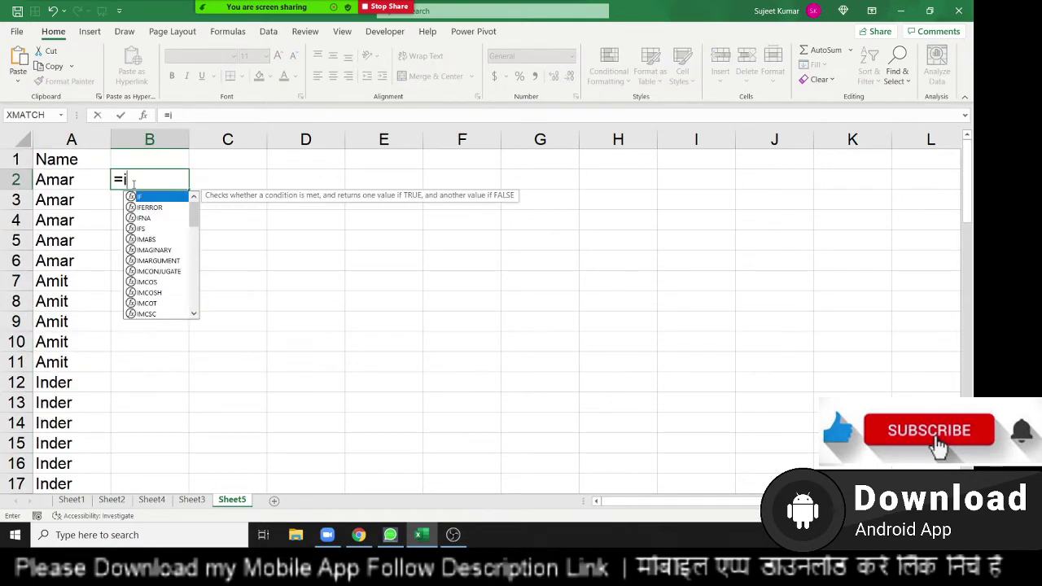
pyautogui.write('F(')
pyautogui.press('Left')
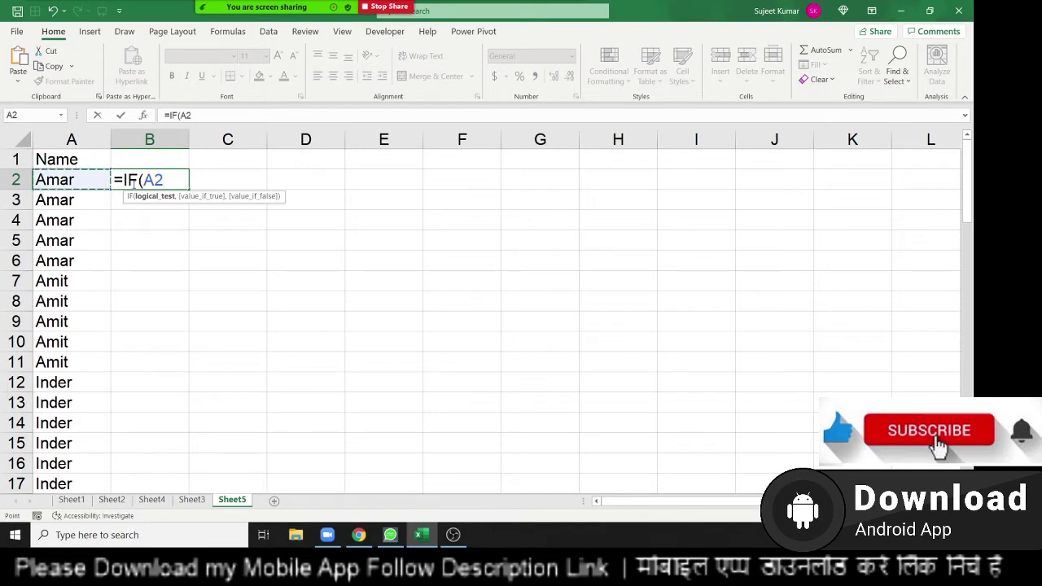
pyautogui.write('=')
pyautogui.press('Up')
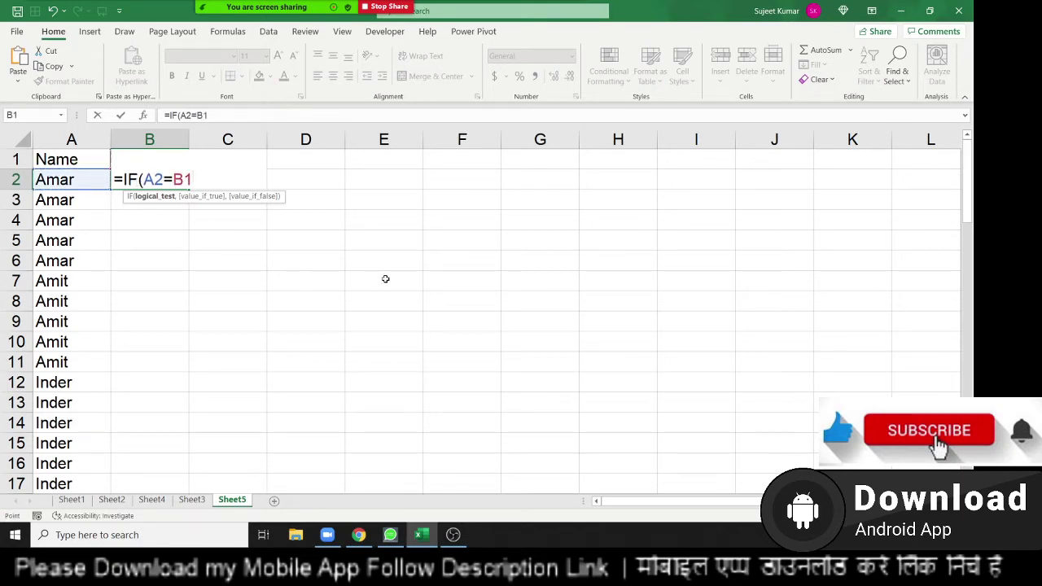
pyautogui.press('Escape')
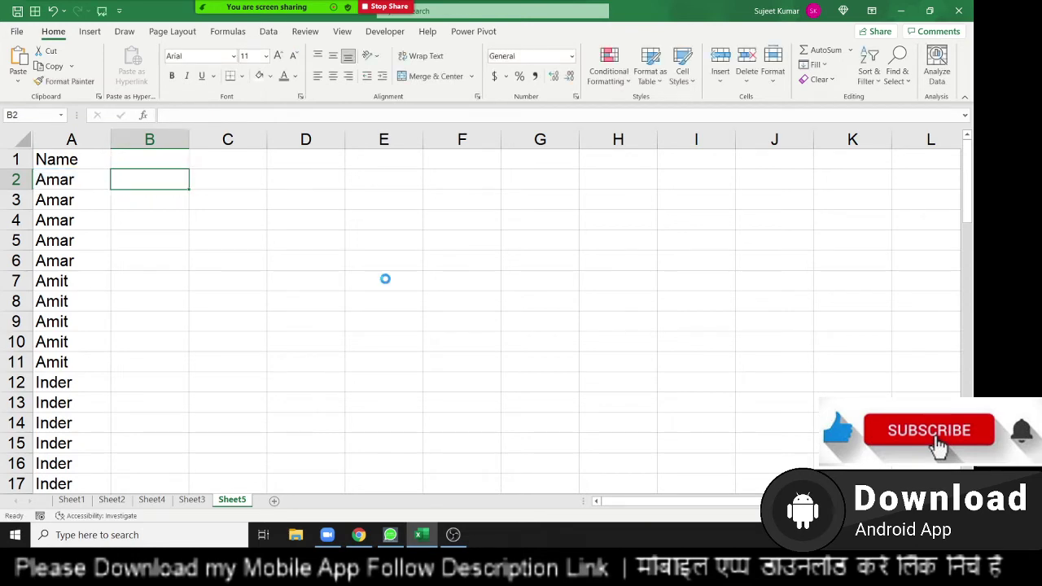
pyautogui.scroll(1, 384, 279)
pyautogui.scroll(1, 386, 279)
pyautogui.scroll(1, 342, 266)
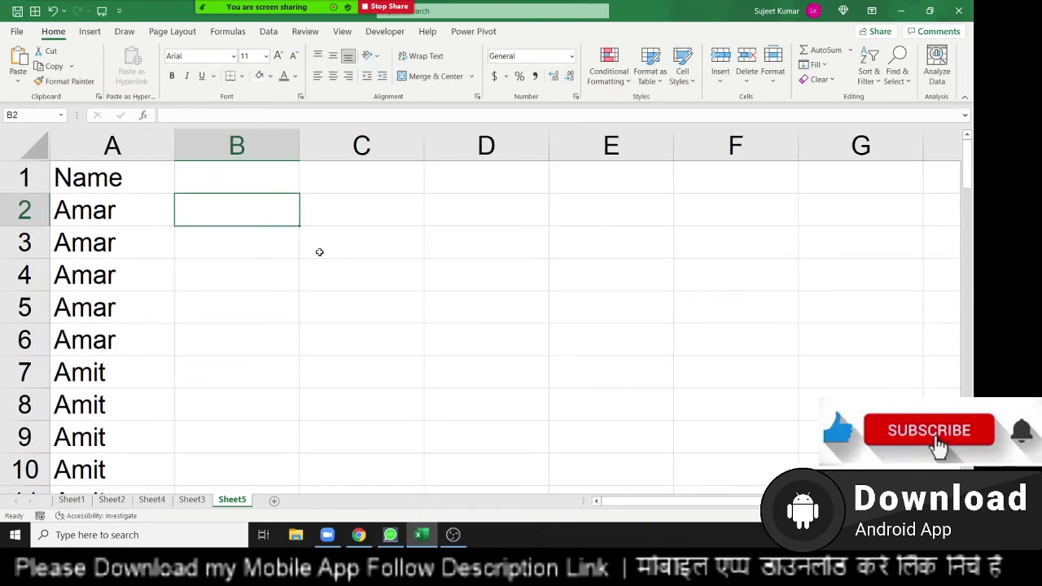
# Enter =IF(A2=A1,"D","U") in B2 to mark repeats D and first occurrences U
pyautogui.write('=i')
pyautogui.press('Tab')
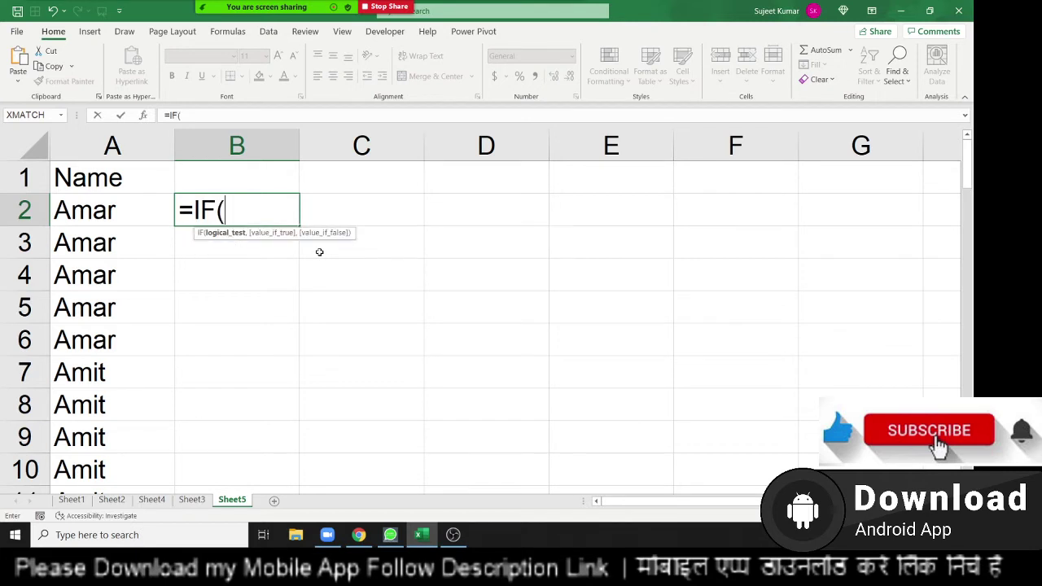
pyautogui.write('A2')
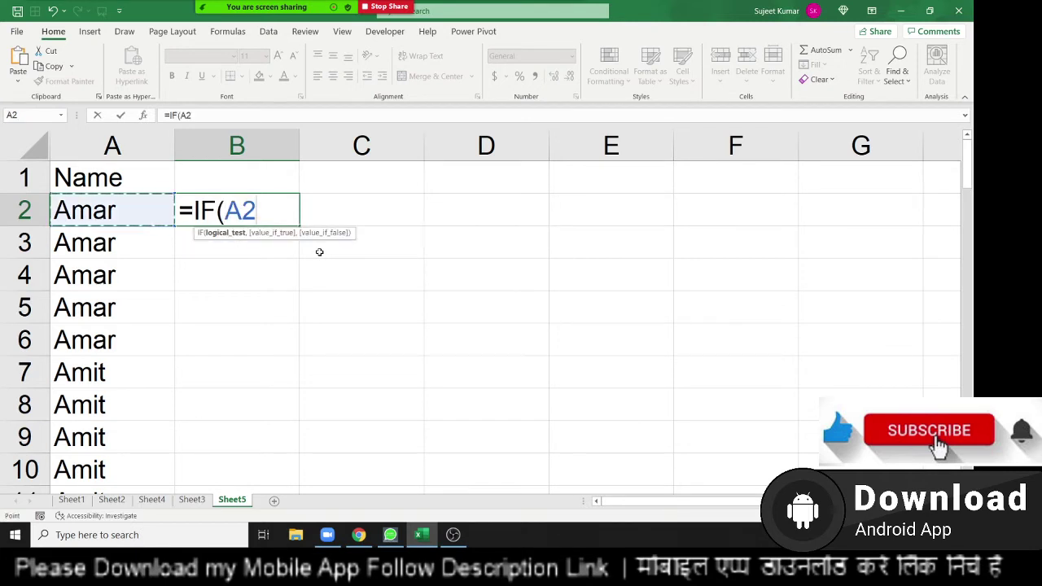
pyautogui.write('=')
pyautogui.press('Up')
pyautogui.press('Left')
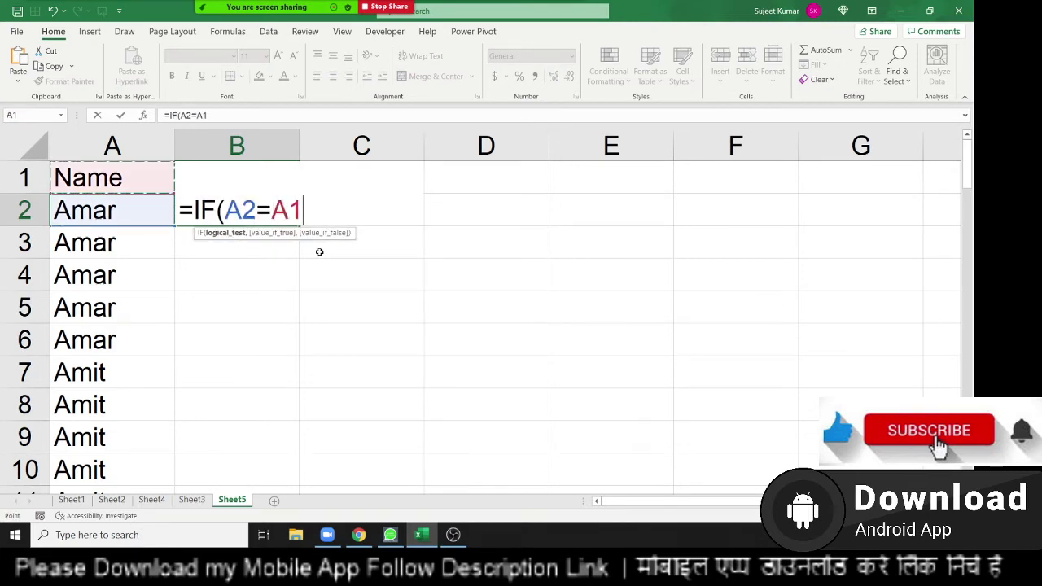
pyautogui.write(',')
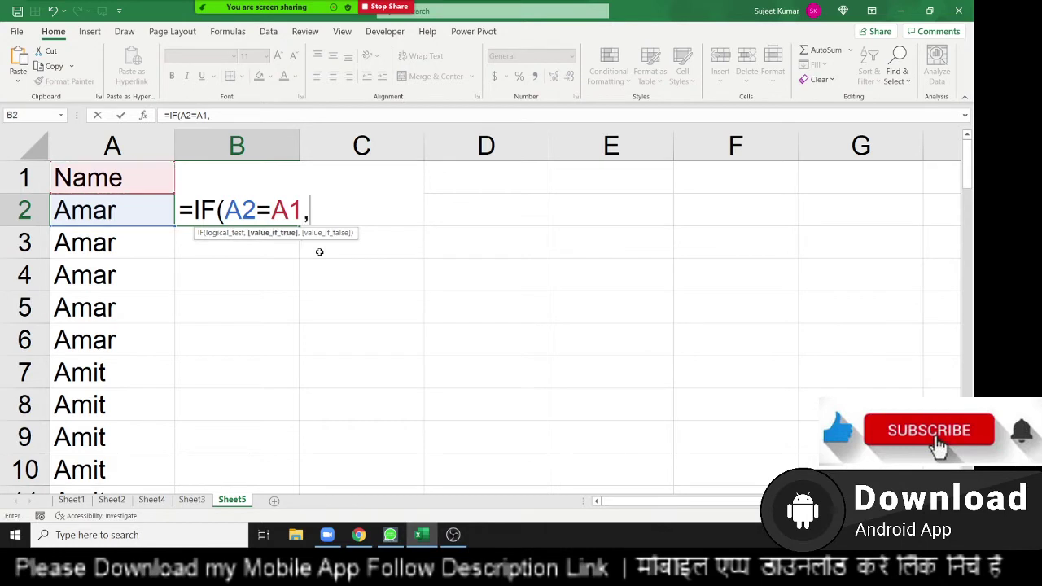
pyautogui.write('"D"')
pyautogui.write(',"')
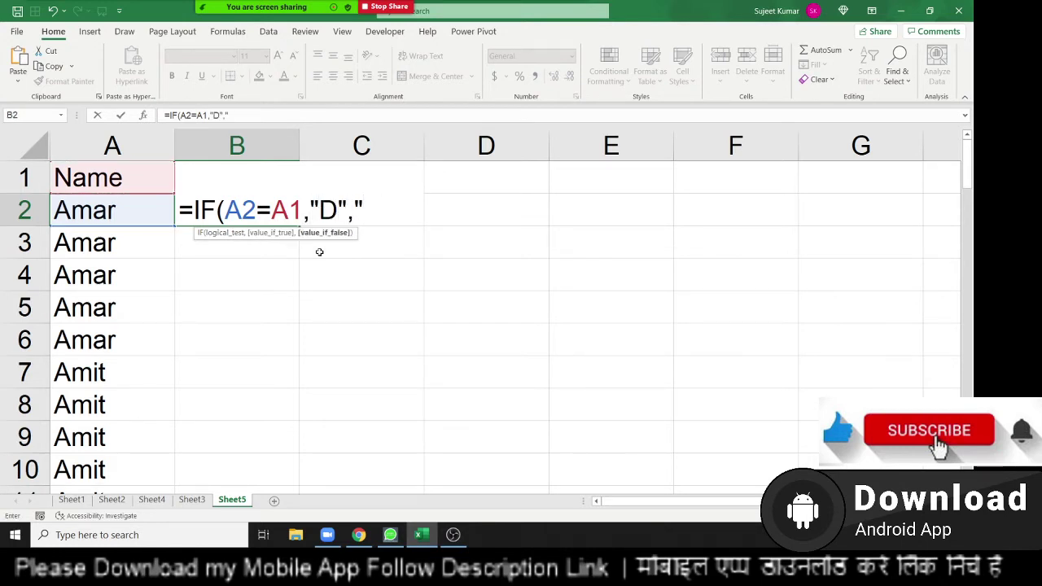
pyautogui.write('U")')
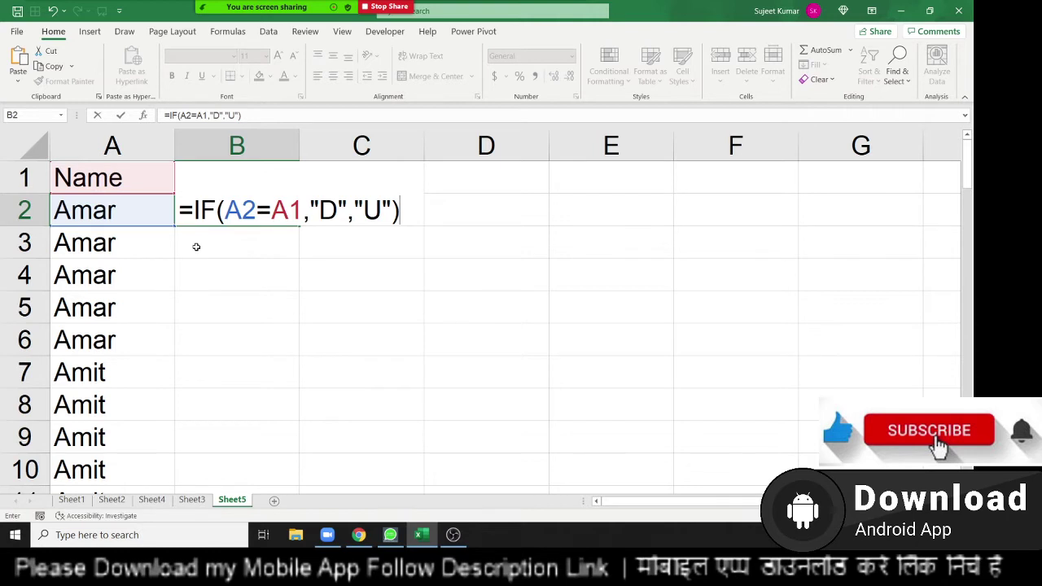
pyautogui.hotkey('ctrl', 'Return')
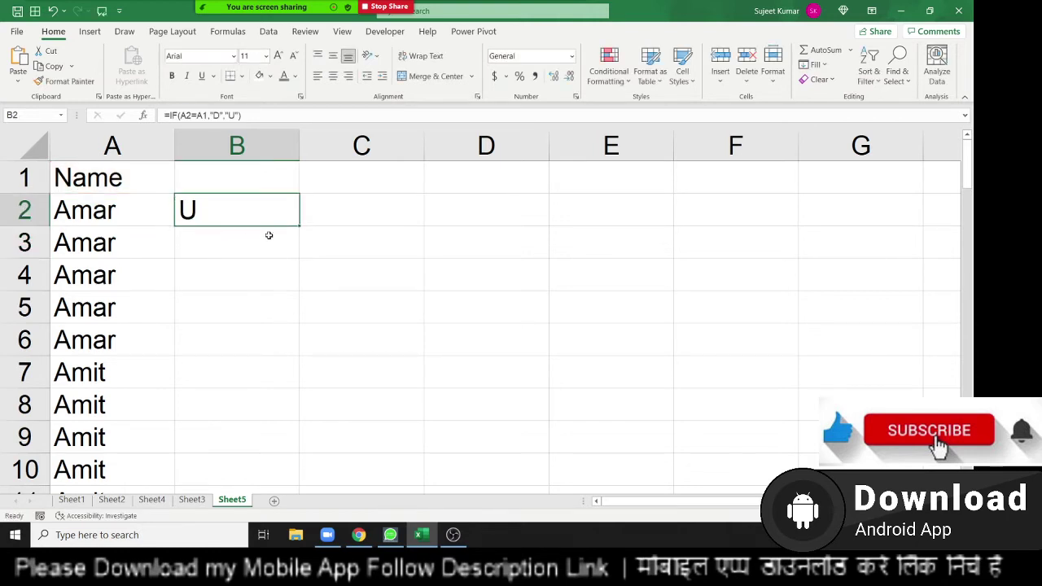
# Copy the U/D formula down to B6 and check the copied formulas in B3 and B6
pyautogui.moveTo(300, 226); pyautogui.dragTo(302, 352)
pyautogui.click(277, 342)
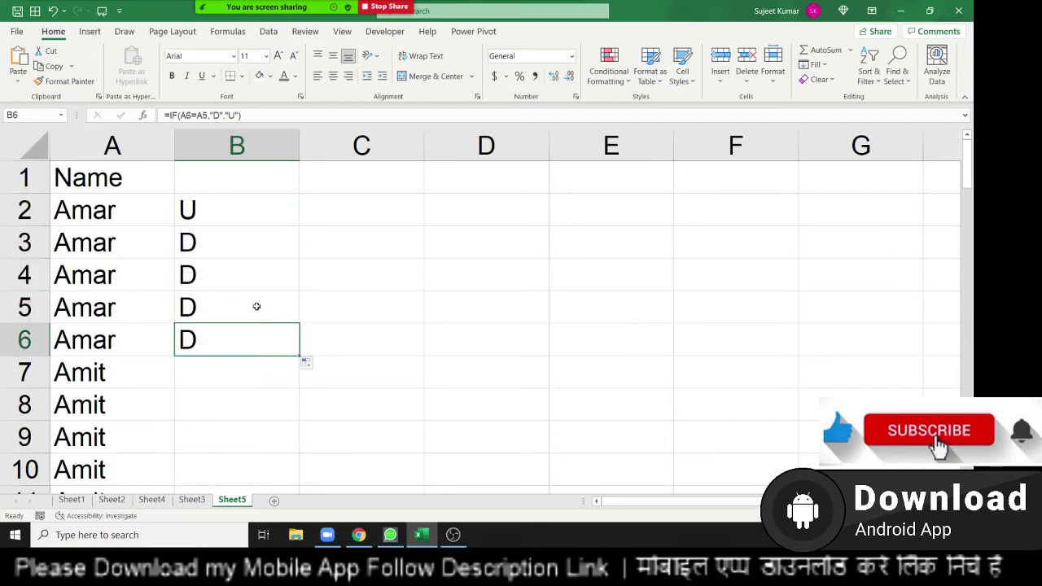
pyautogui.doubleClick(243, 243)
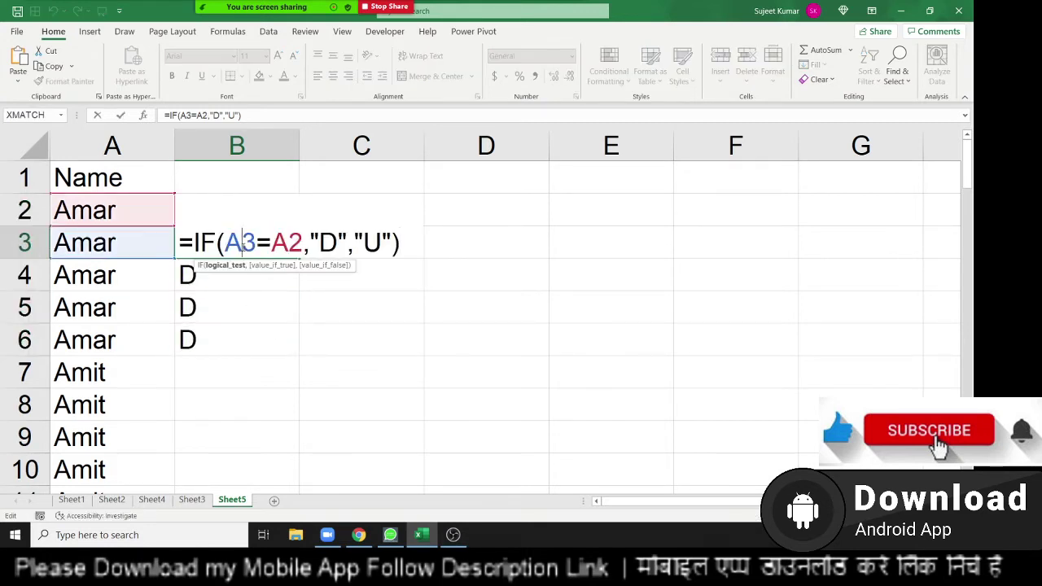
pyautogui.press('Return')
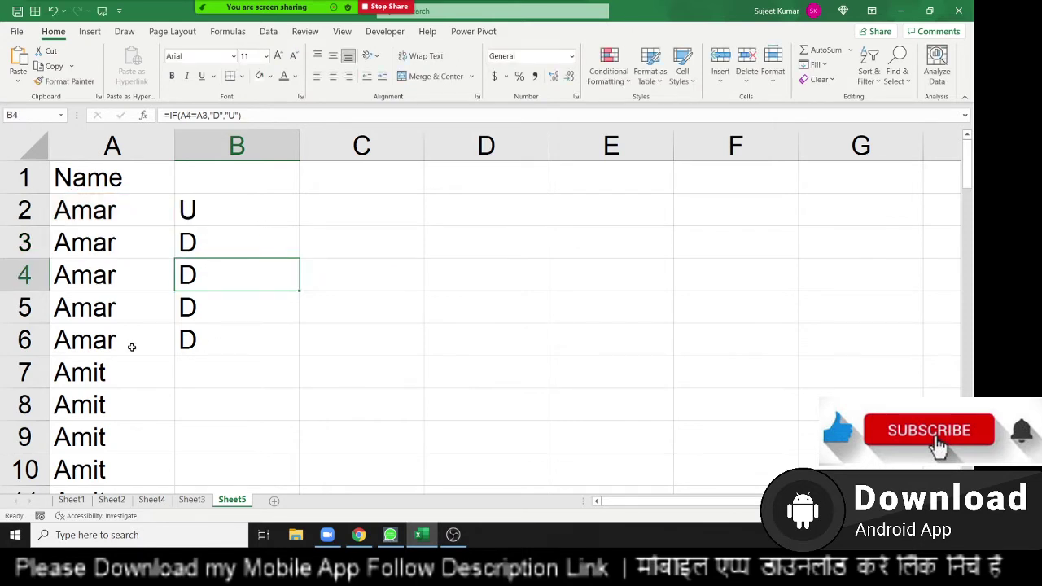
pyautogui.click(107, 346)
pyautogui.moveTo(106, 355); pyautogui.dragTo(104, 368)
# Fill the U/D formula down the whole name list to row 69 and check where Amit begins
pyautogui.click(212, 345)
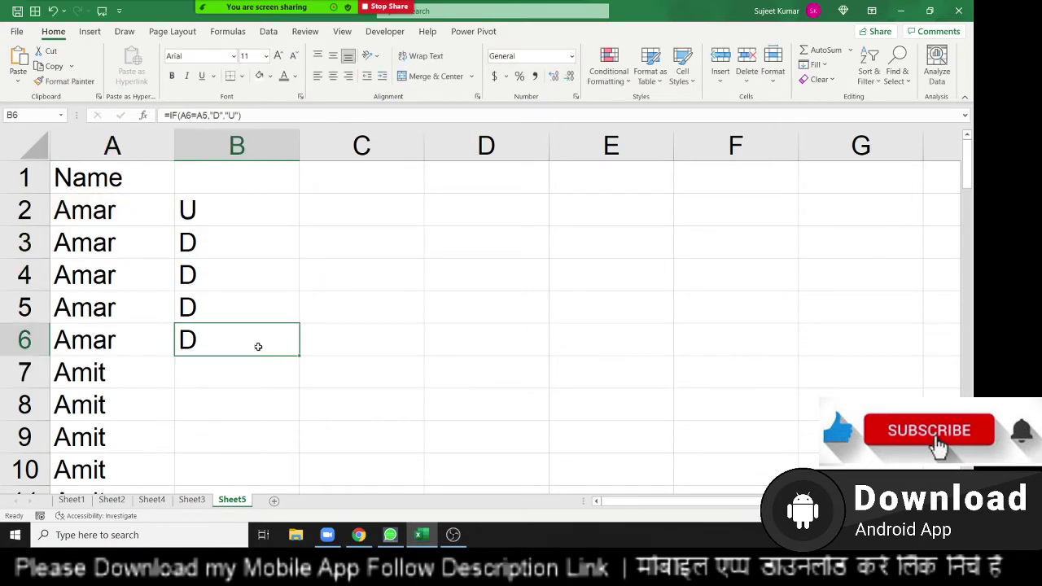
pyautogui.doubleClick(301, 358)
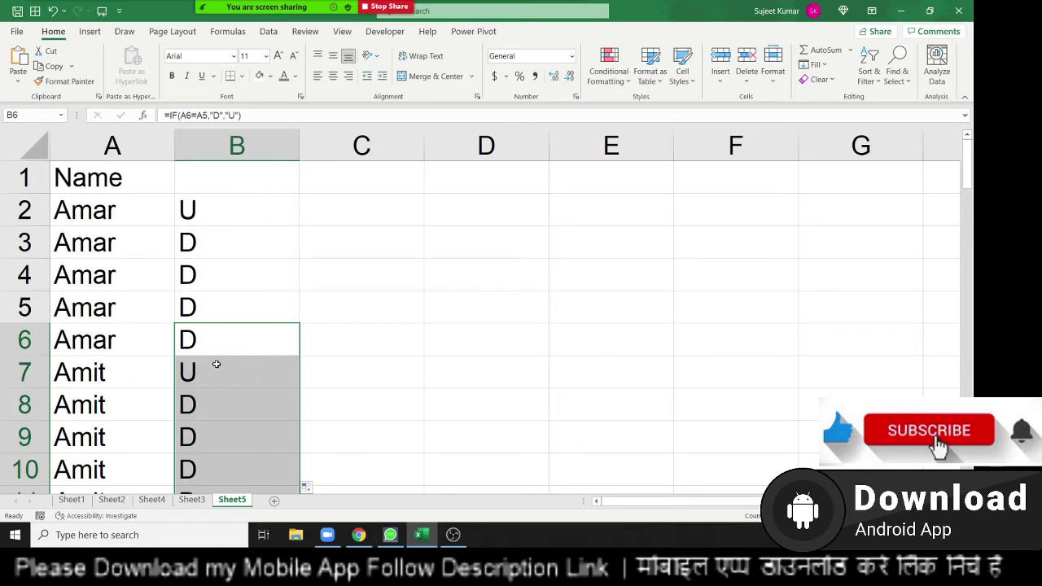
pyautogui.click(210, 368)
pyautogui.scroll(-1, 208, 371)
pyautogui.scroll(-5, 209, 373)
pyautogui.scroll(-4, 209, 373)
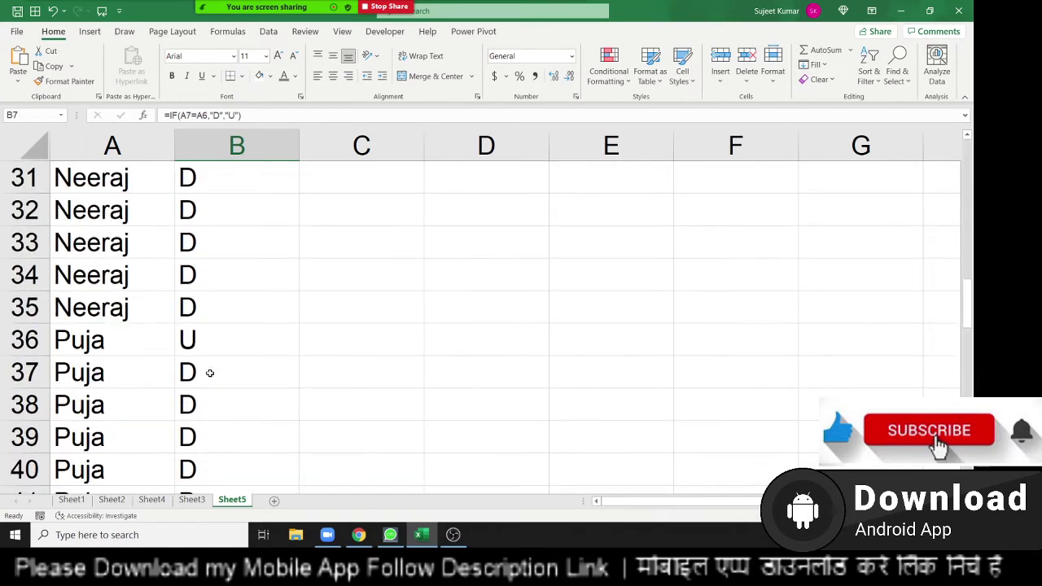
pyautogui.scroll(-4, 209, 373)
pyautogui.scroll(-6, 209, 373)
pyautogui.scroll(-1, 210, 373)
pyautogui.scroll(-1, 209, 373)
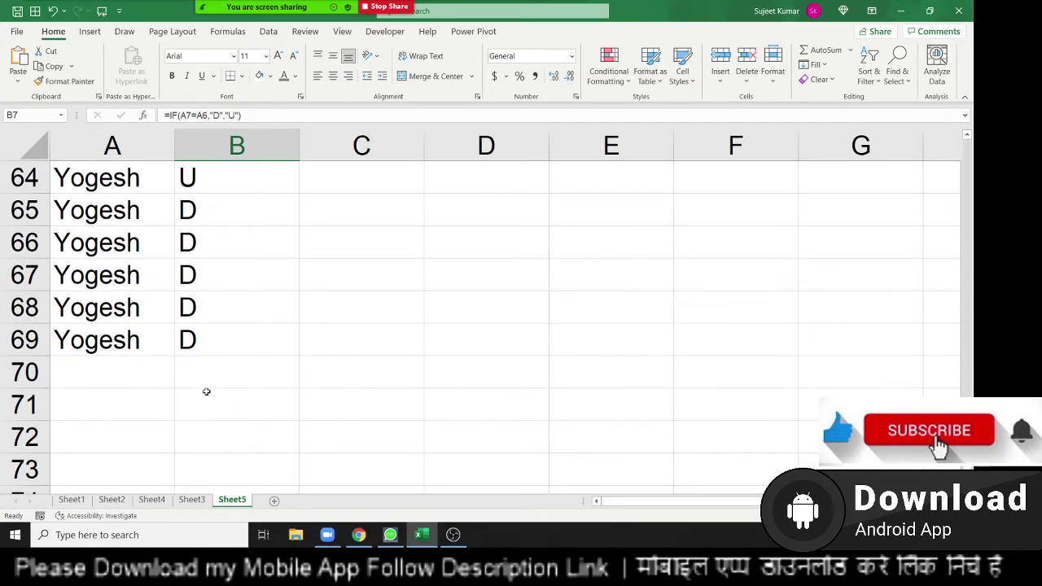
pyautogui.scroll(5, 207, 391)
pyautogui.scroll(6, 210, 366)
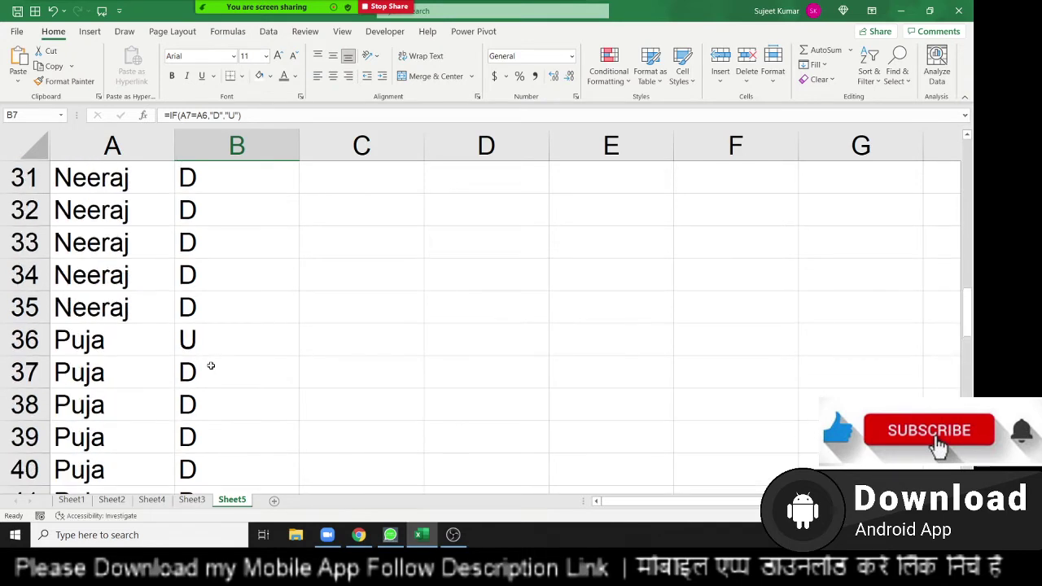
pyautogui.scroll(10, 211, 365)
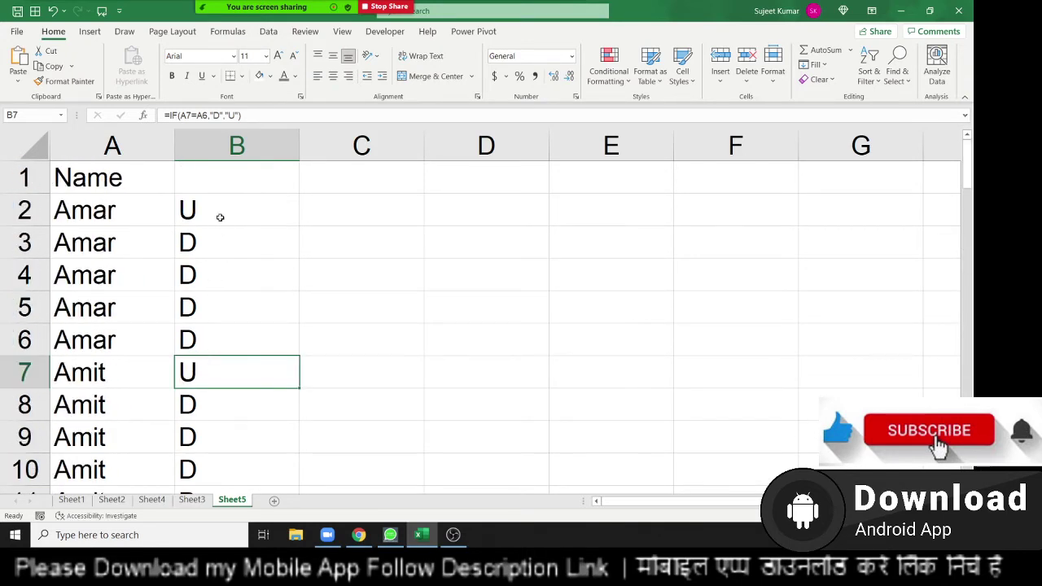
pyautogui.click(220, 158)
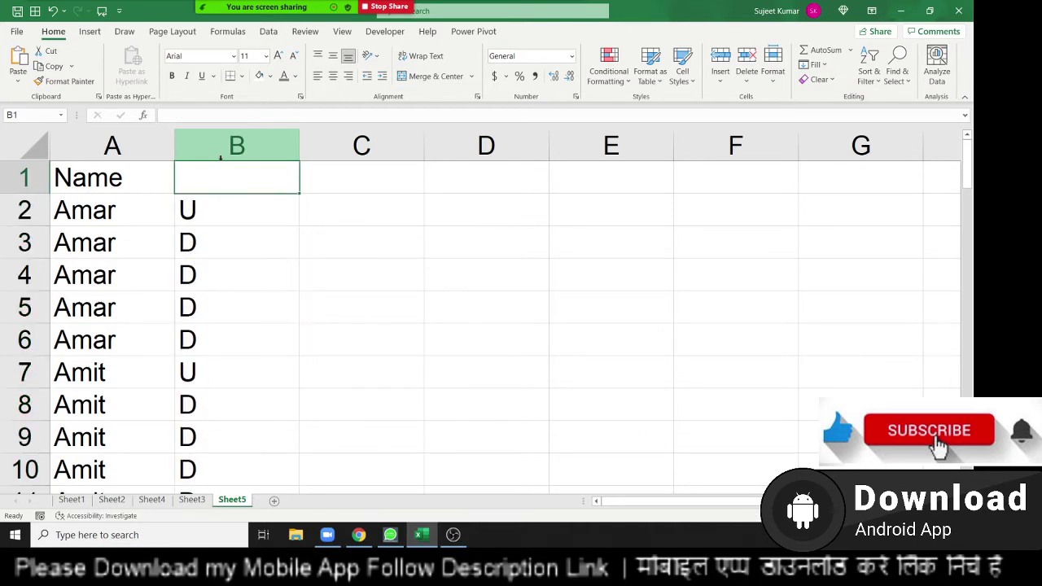
# Clear the U/D results from column B and return to B2
pyautogui.press('Delete')
pyautogui.click(220, 160)
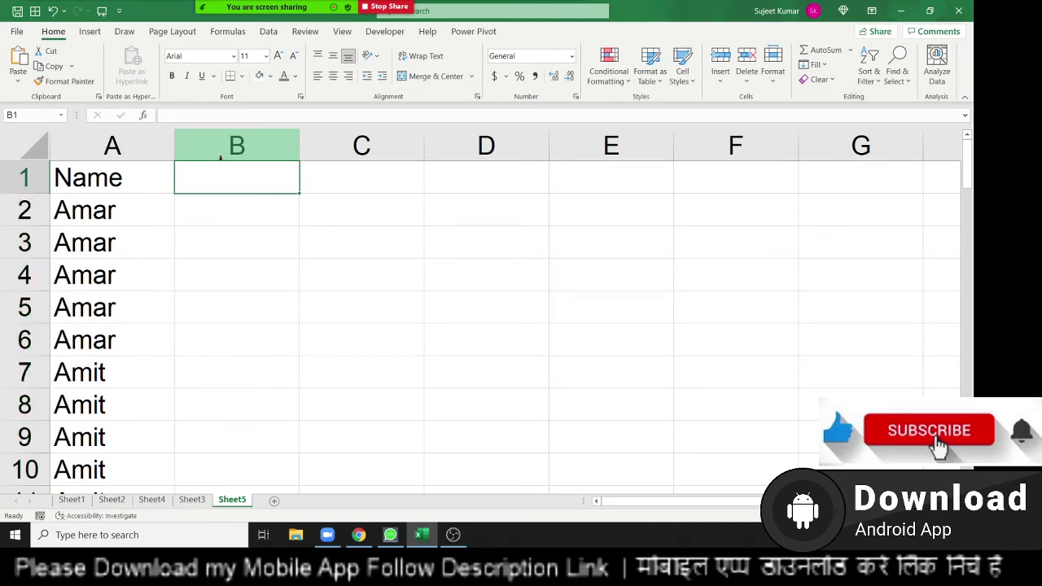
pyautogui.press('Down')
pyautogui.press('Left')
pyautogui.press('Right')
# Type trial counts by hand: 1 to 5 for Amar, then 1, 2 for the next name
pyautogui.write('1')
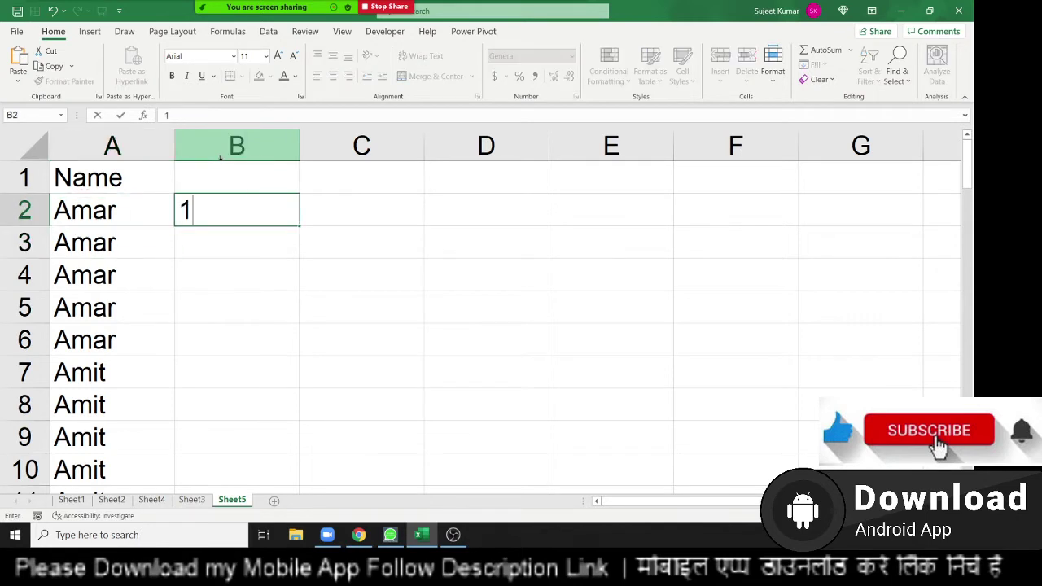
pyautogui.press('Return')
pyautogui.write('2')
pyautogui.press('Return')
pyautogui.write('3')
pyautogui.press('Return')
pyautogui.write('4 ')
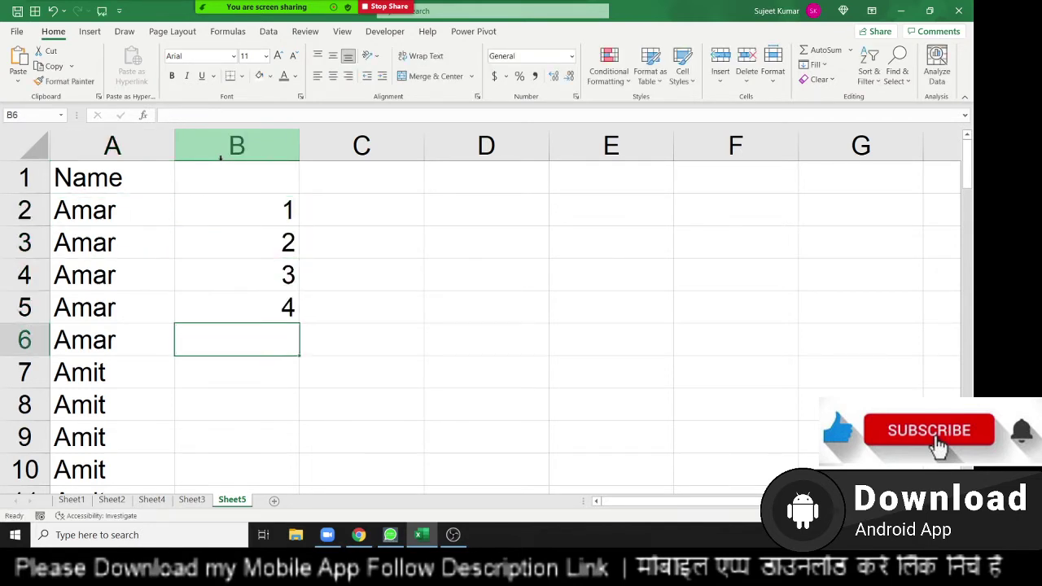
pyautogui.write('5')
pyautogui.press('Return')
pyautogui.write('1')
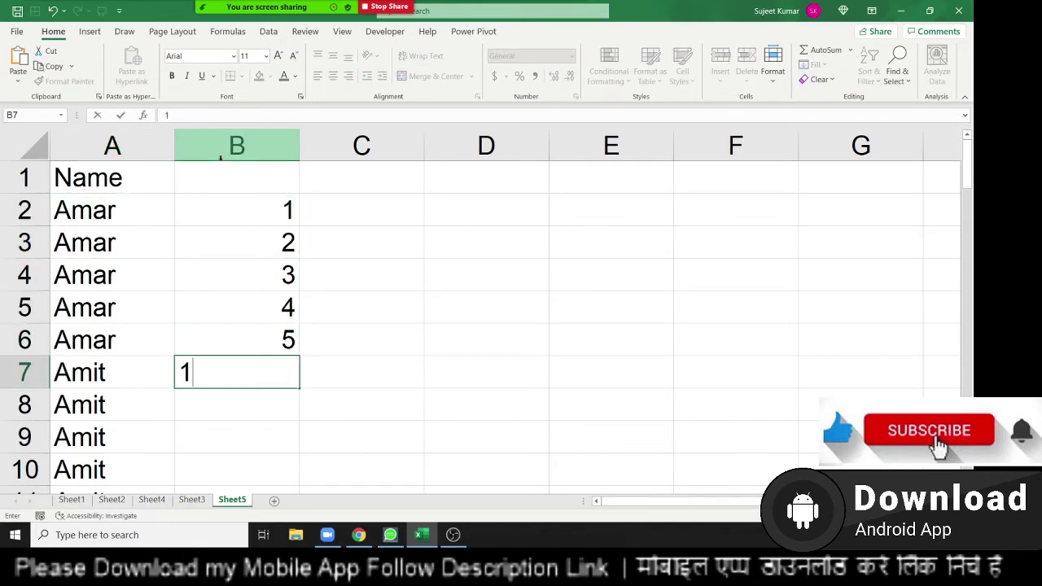
pyautogui.press('Return')
pyautogui.write('2')
pyautogui.press('Return')
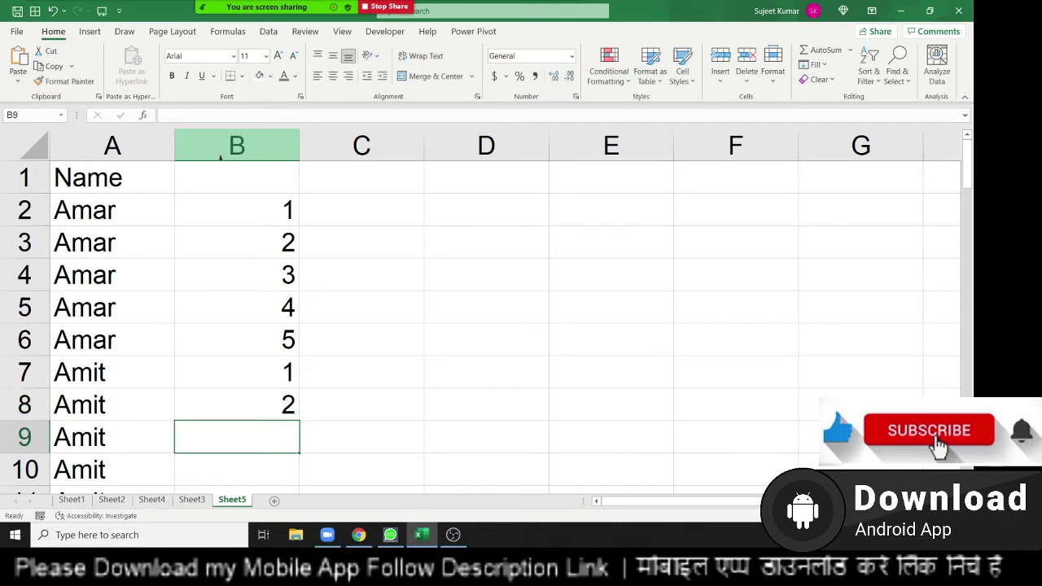
# Clear the hand-typed numbers from B2:B8
pyautogui.click(236, 210)
pyautogui.moveTo(237, 210); pyautogui.dragTo(236, 405)
pyautogui.press('Delete')
pyautogui.moveTo(236, 243); pyautogui.dragTo(237, 275)
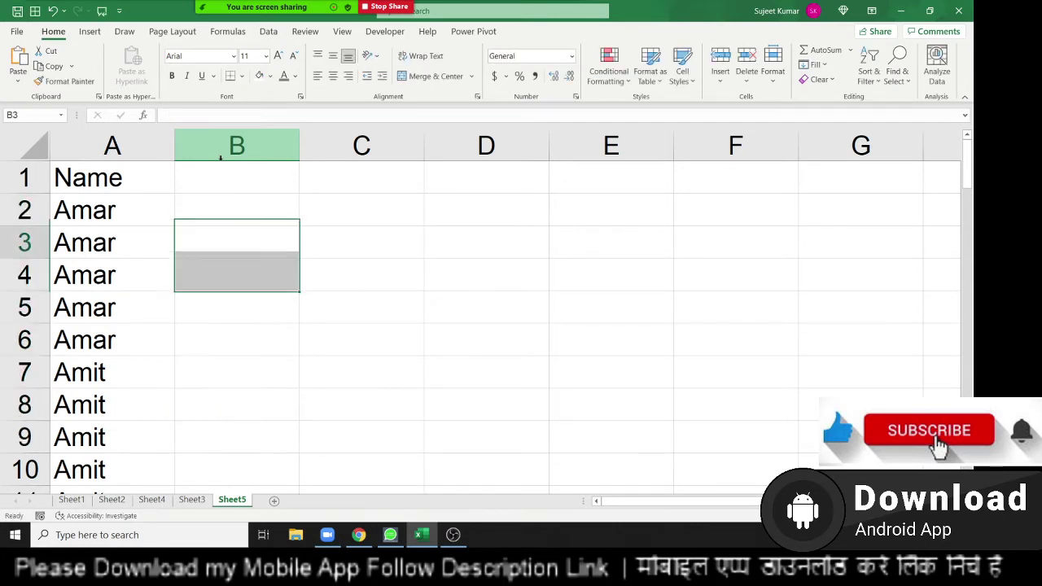
pyautogui.press('Up')
# Enter =IF(A2=A1,B1+1,1) in B2 to count each name's occurrences
pyautogui.write('=if')
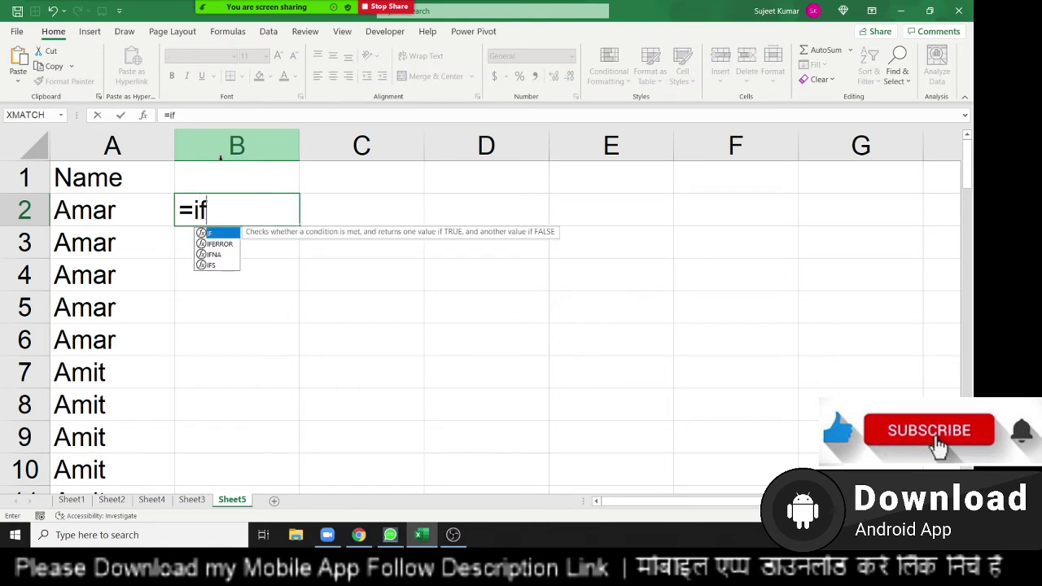
pyautogui.write('(')
pyautogui.press('Left')
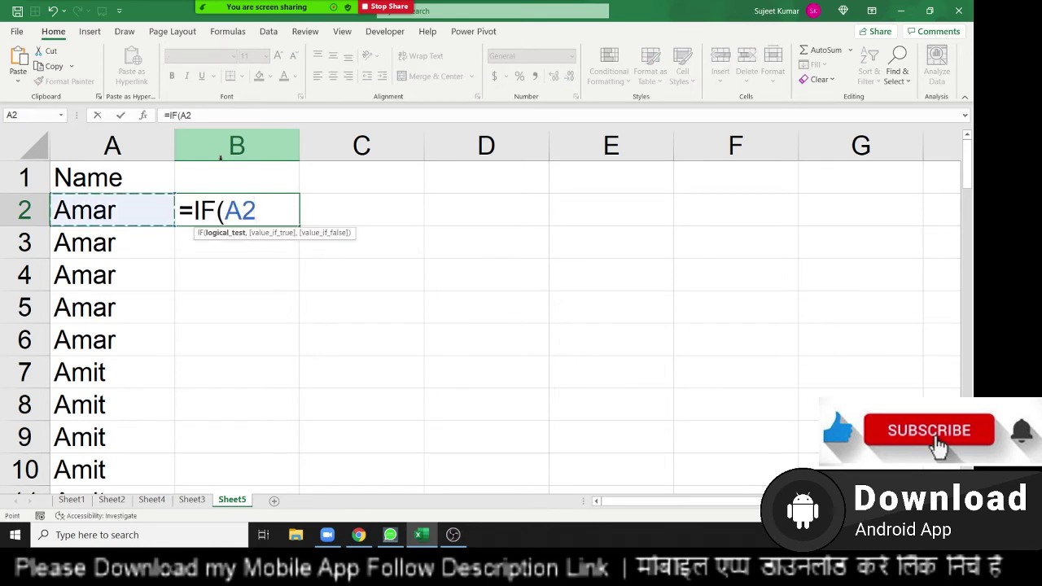
pyautogui.write('=')
pyautogui.press('Up')
pyautogui.press('Left')
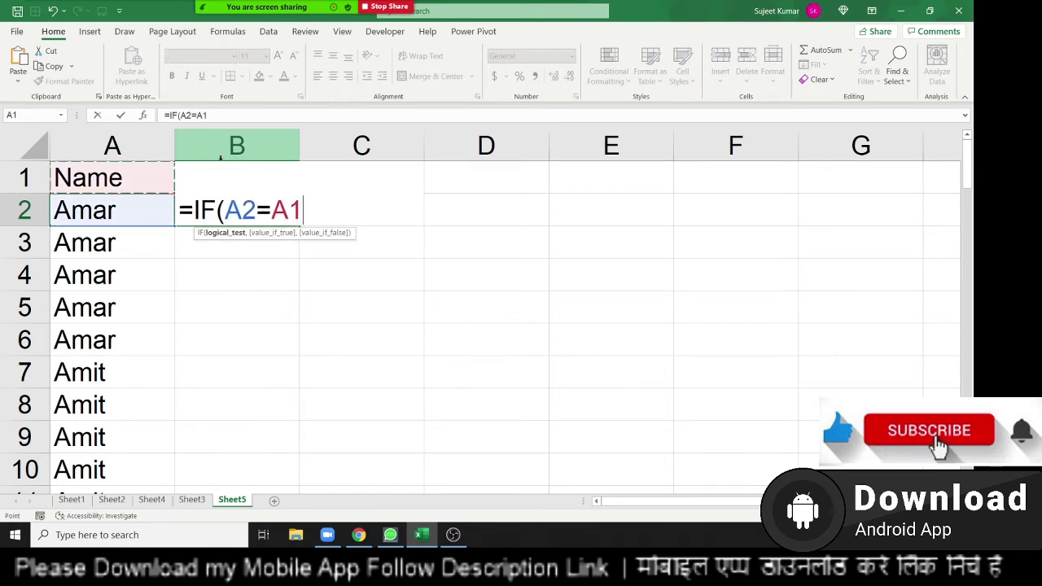
pyautogui.write(',')
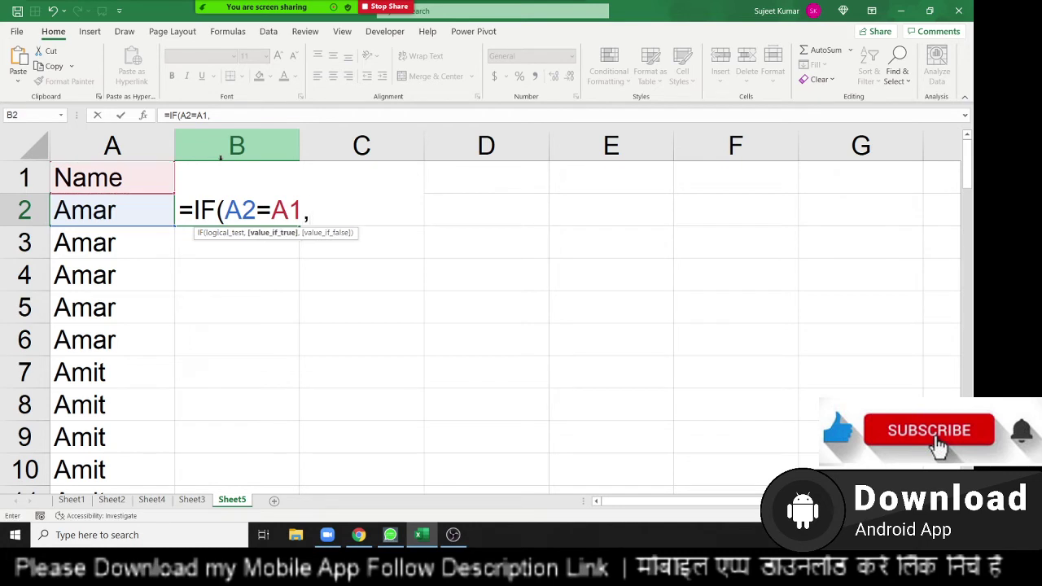
pyautogui.press('Up')
pyautogui.write('+1')
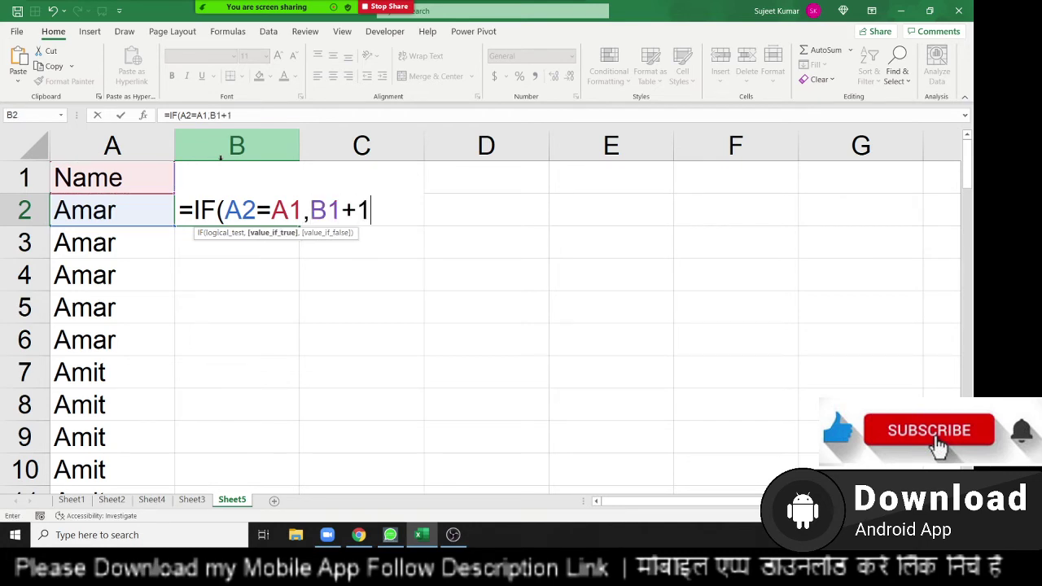
pyautogui.write(',')
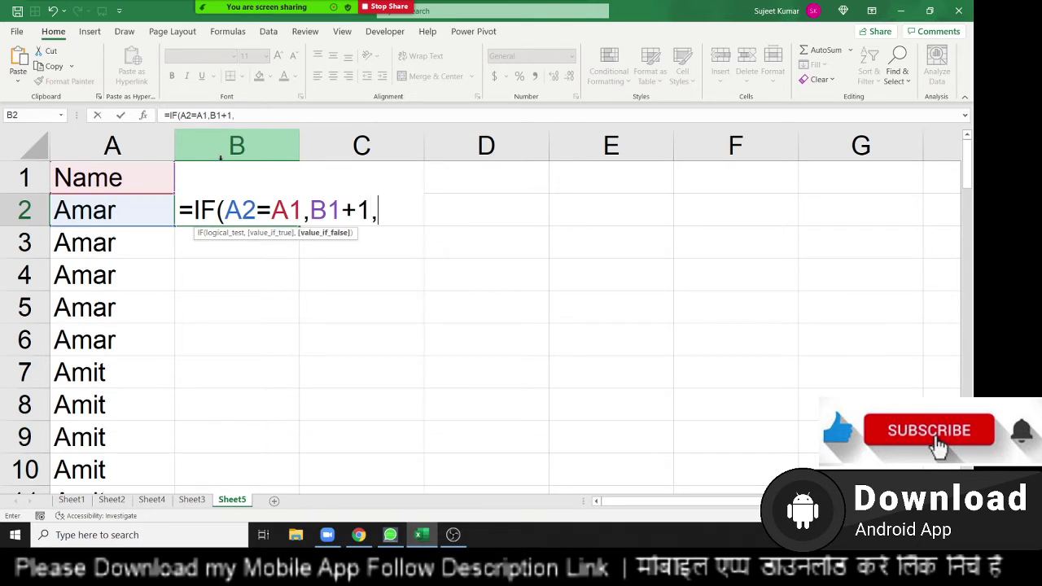
pyautogui.write('1')
pyautogui.press('Return')
# Review the B2 counting formula and fill it down the whole name list
pyautogui.press('Up')
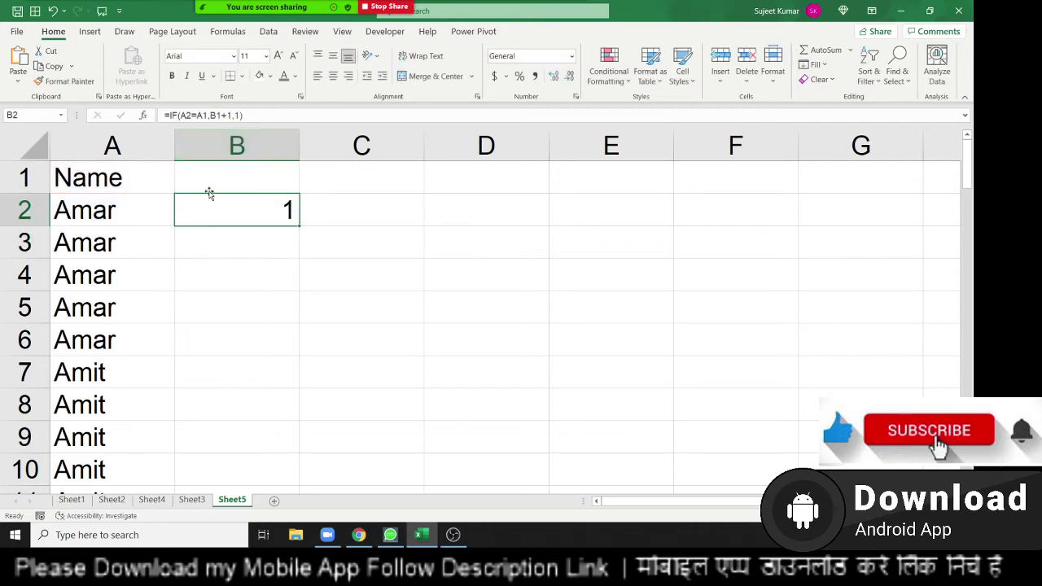
pyautogui.doubleClick(220, 214)
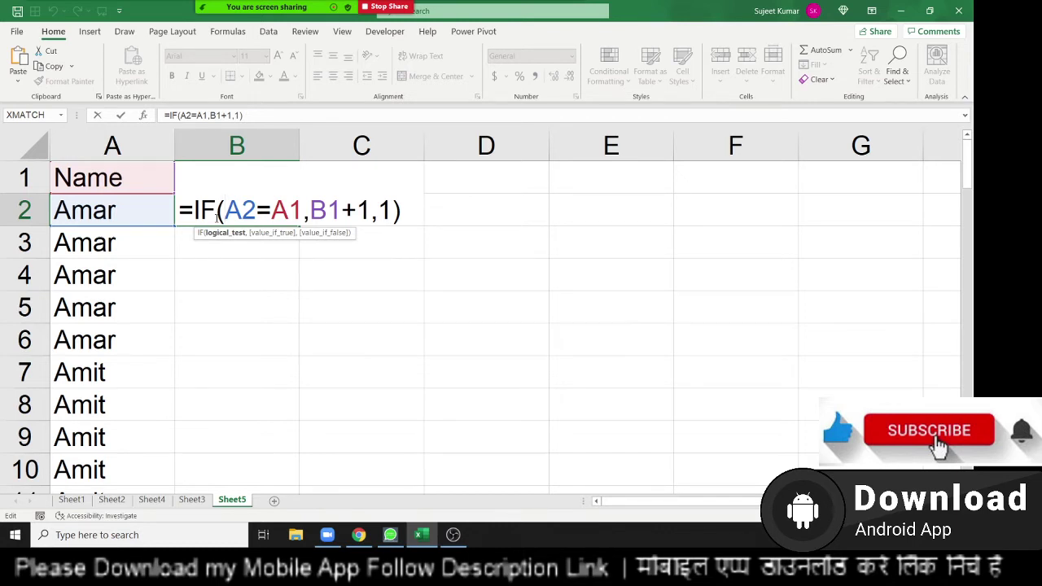
pyautogui.press('Return')
pyautogui.click(263, 213)
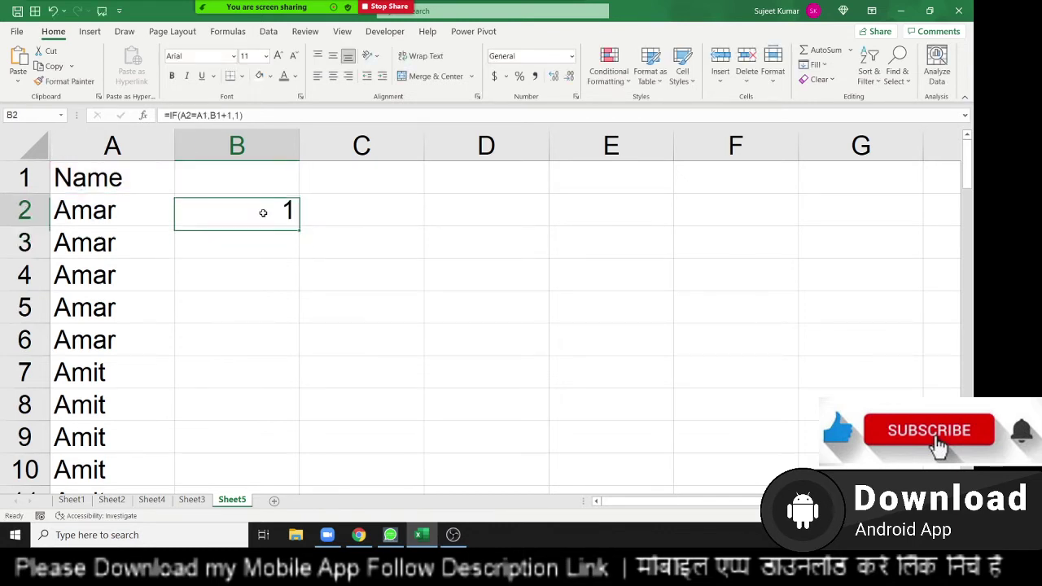
pyautogui.doubleClick(299, 230)
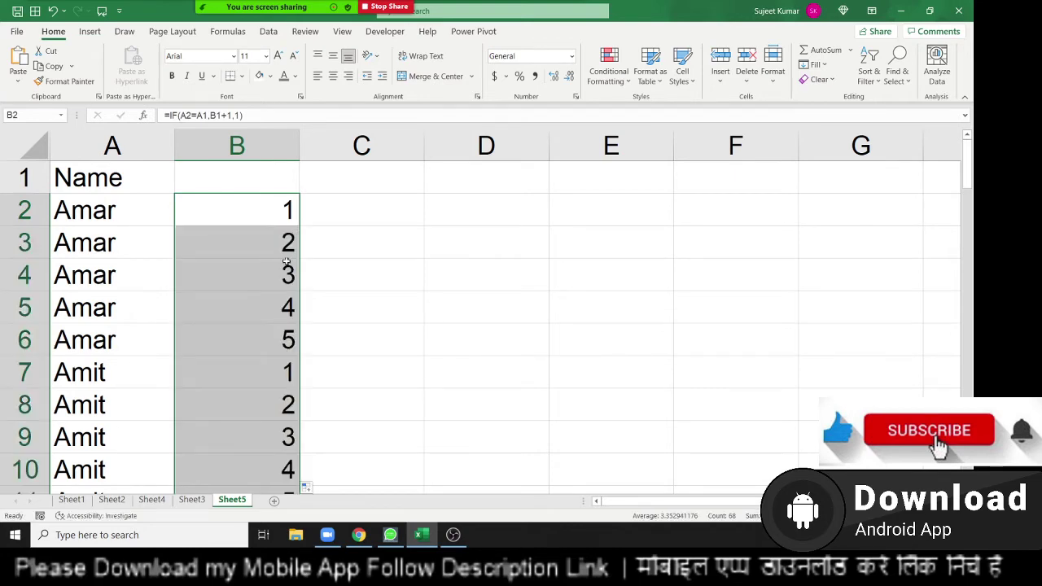
# Check that the counts restart at 1 where Amit begins and down the list
pyautogui.click(279, 340)
pyautogui.moveTo(280, 340); pyautogui.dragTo(280, 370)
pyautogui.click(280, 370)
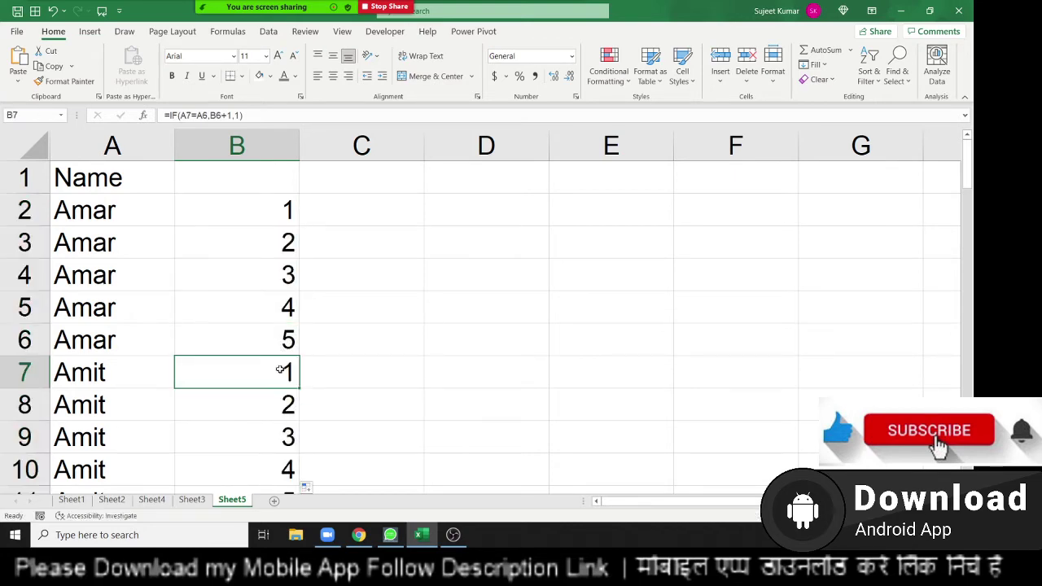
pyautogui.scroll(-3, 280, 370)
pyautogui.scroll(-3, 280, 369)
pyautogui.scroll(-10, 280, 369)
pyautogui.scroll(-5, 279, 371)
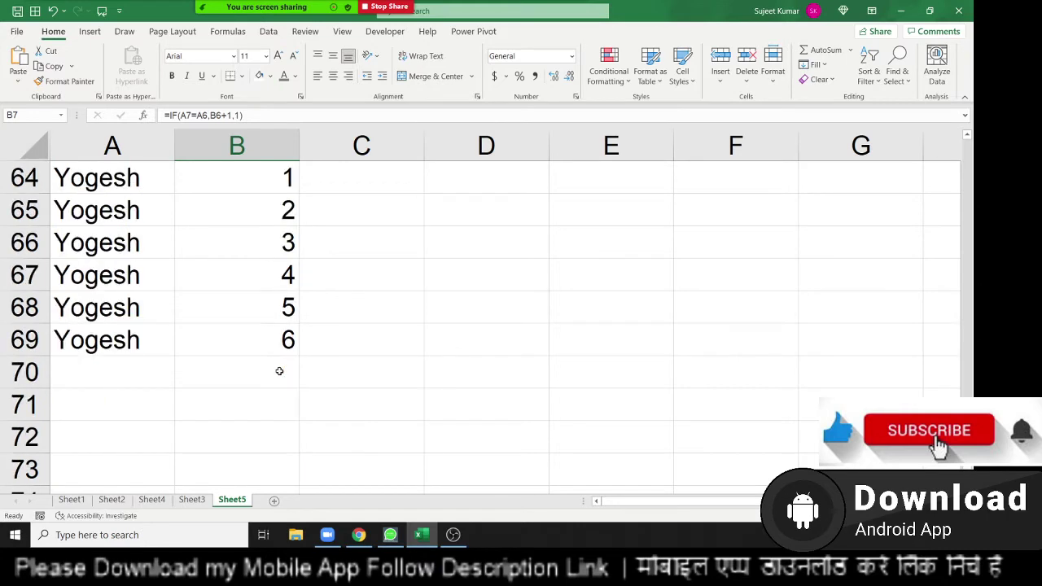
pyautogui.scroll(-4, 279, 372)
pyautogui.scroll(6, 279, 372)
pyautogui.scroll(-4, 279, 371)
pyautogui.scroll(4, 280, 371)
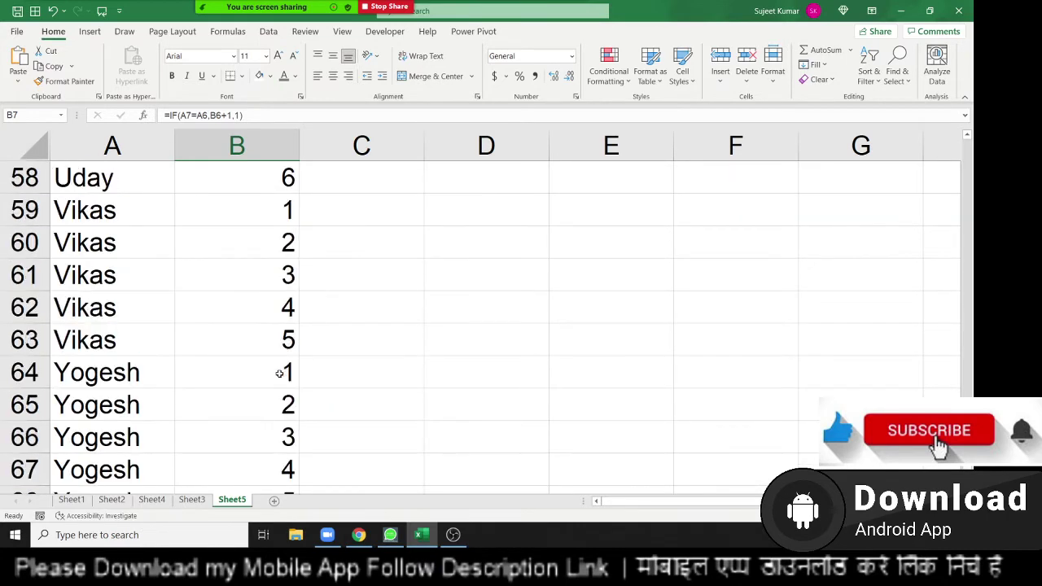
pyautogui.scroll(1, 280, 371)
pyautogui.scroll(6, 282, 367)
pyautogui.scroll(5, 281, 366)
pyautogui.scroll(6, 255, 190)
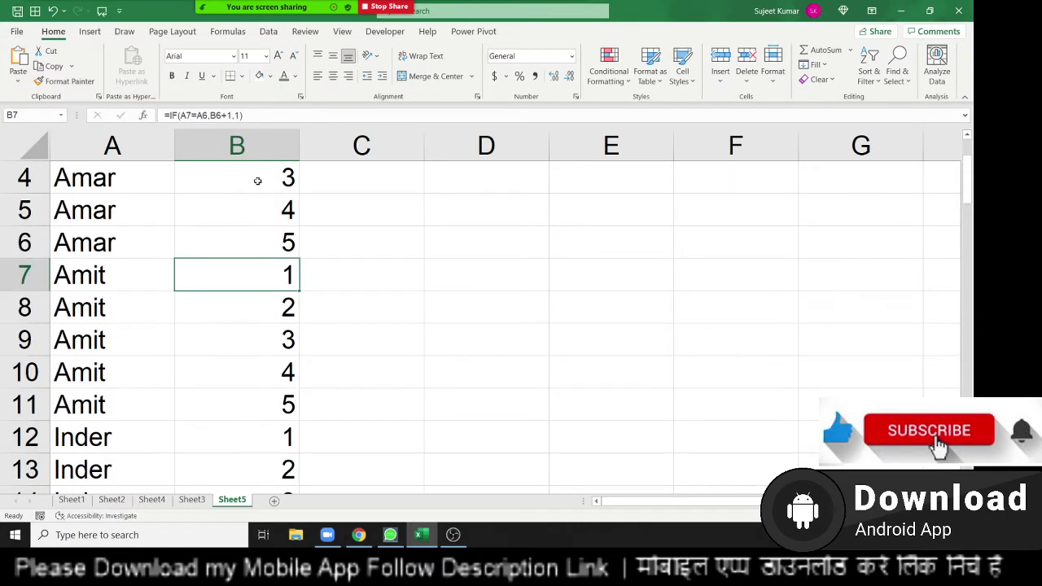
pyautogui.scroll(1, 258, 181)
pyautogui.click(236, 145)
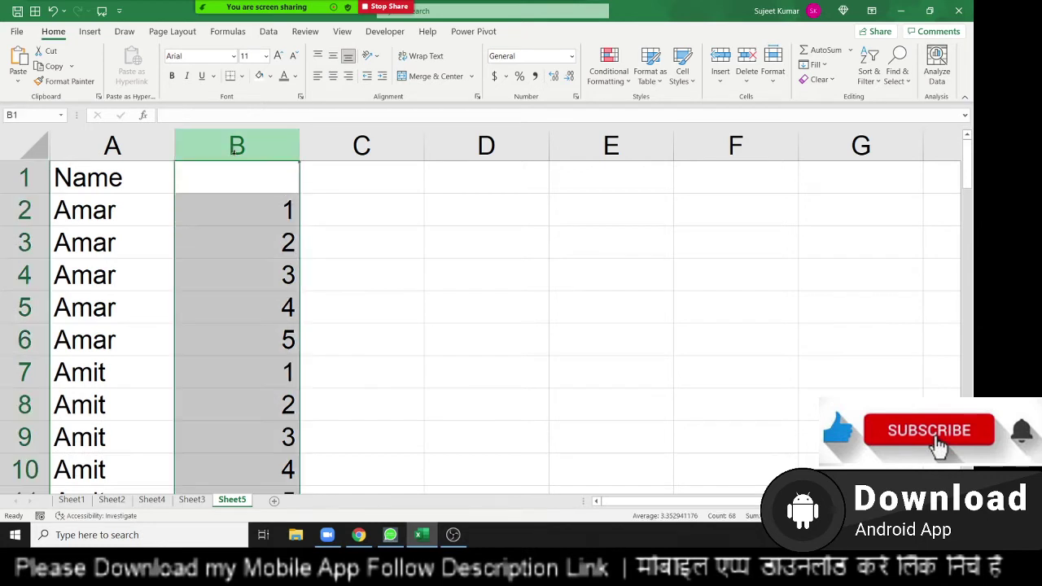
# Insert a new column B and start an IF formula in B2 testing A2=A1
pyautogui.hotkey('ctrl', 'shift', '+')
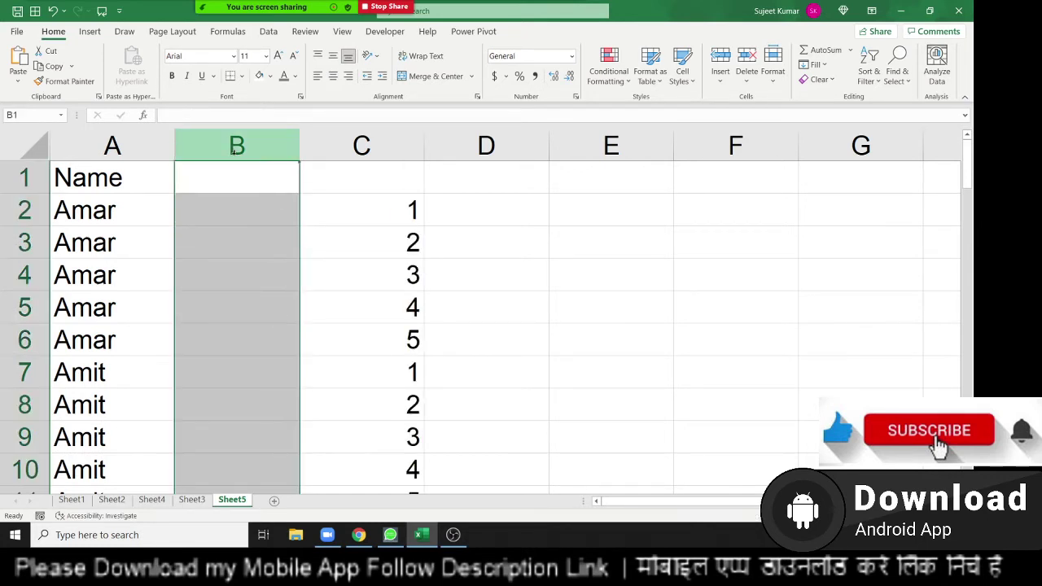
pyautogui.press('Down')
pyautogui.write('=')
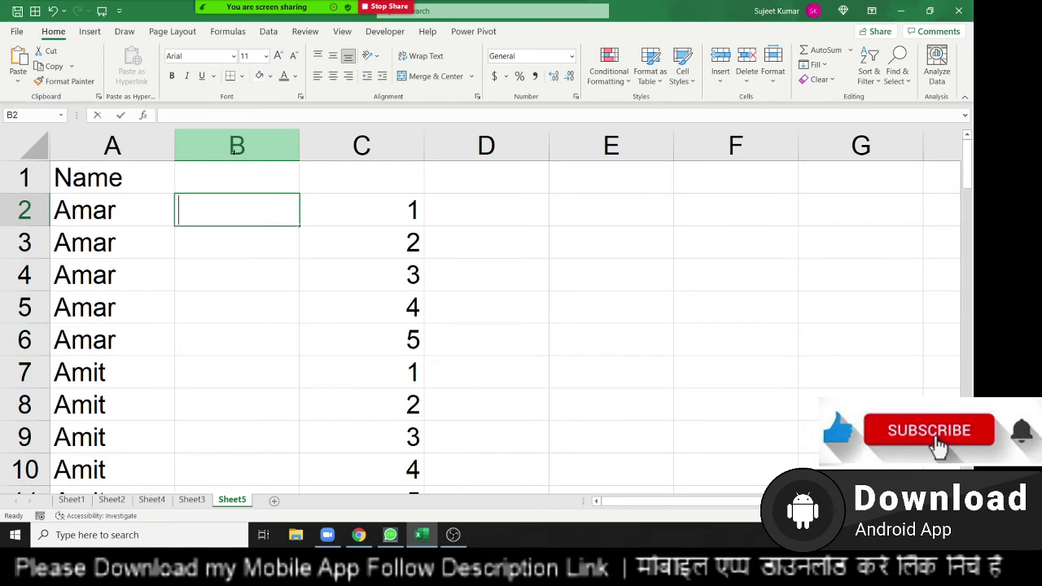
pyautogui.write('if')
pyautogui.press('Tab')
pyautogui.press('Left')
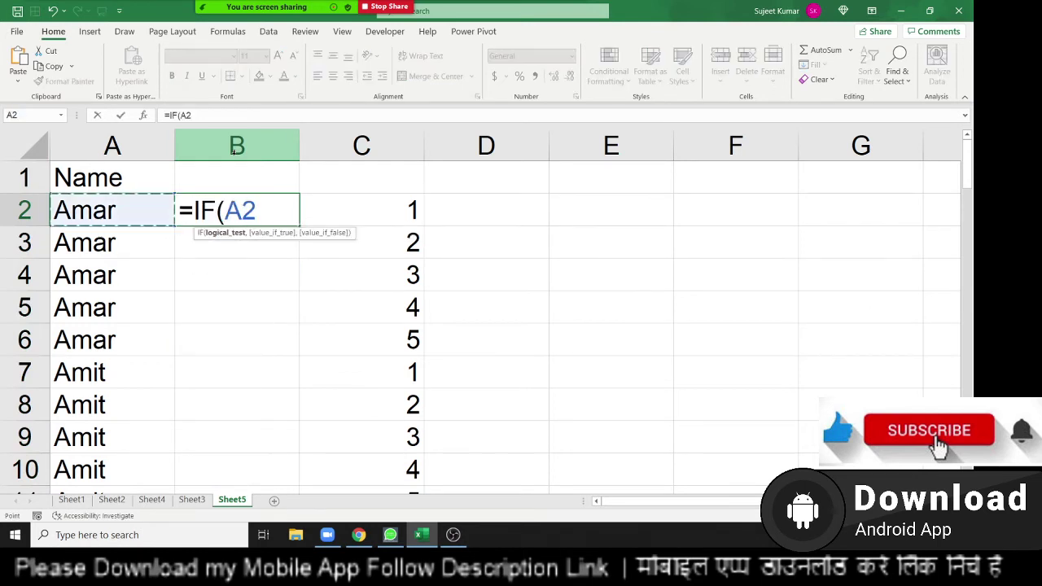
pyautogui.write('=')
pyautogui.press('Up')
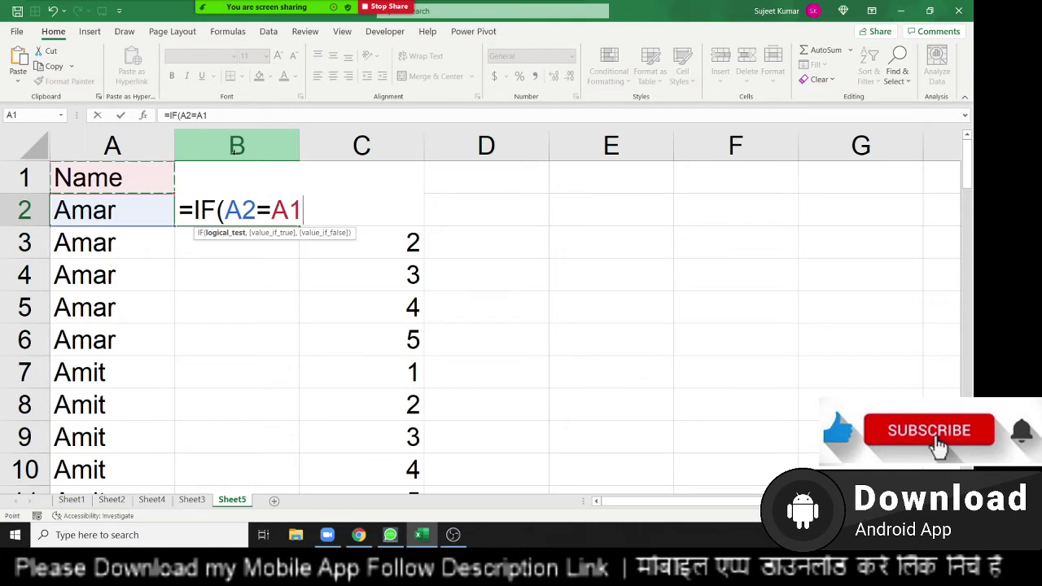
pyautogui.write(',')
# Complete and commit =IF(A2=A1,B1,B1+1), fixing a stray B1+ along the way
pyautogui.press('Up')
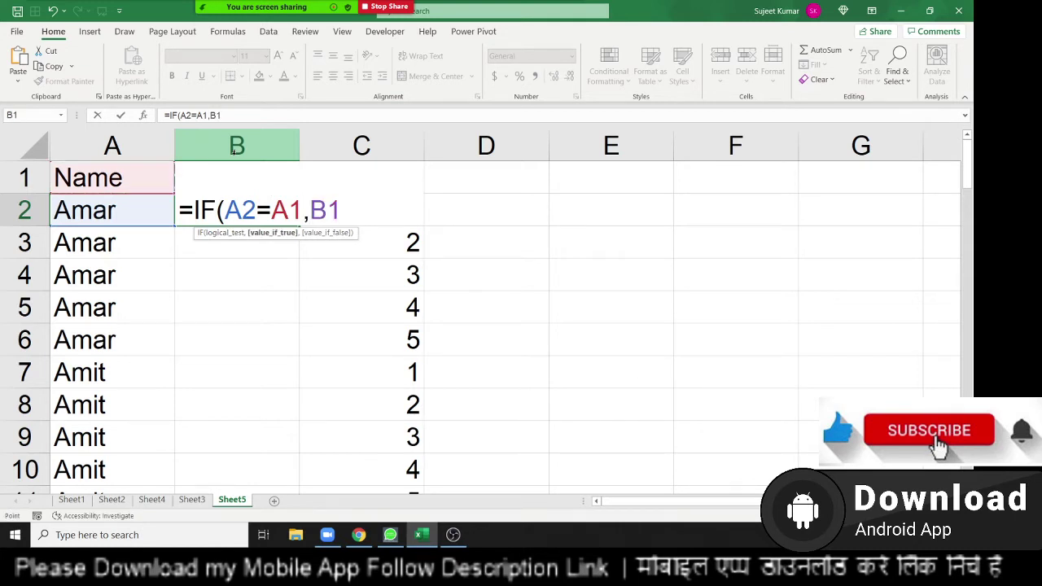
pyautogui.write('+')
pyautogui.press('BackSpace')
pyautogui.press('BackSpace')
pyautogui.press('BackSpace')
pyautogui.press('Up')
pyautogui.write(',')
pyautogui.press('Up')
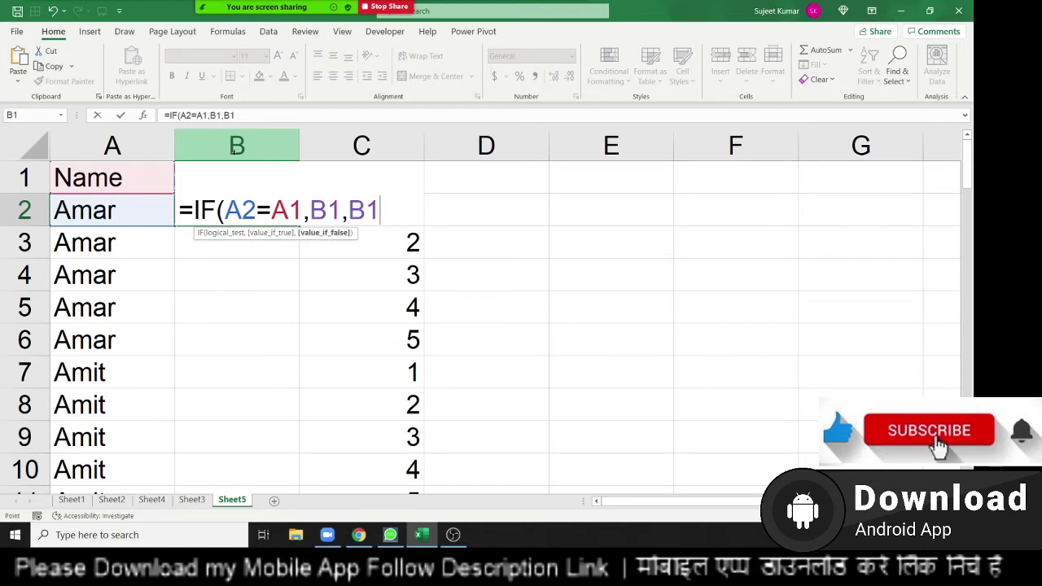
pyautogui.write('+1')
pyautogui.press('Return')
# Fill the group numbers down, Amar 1 through Yogesh 12, and add a new blank sheet
pyautogui.press('Up')
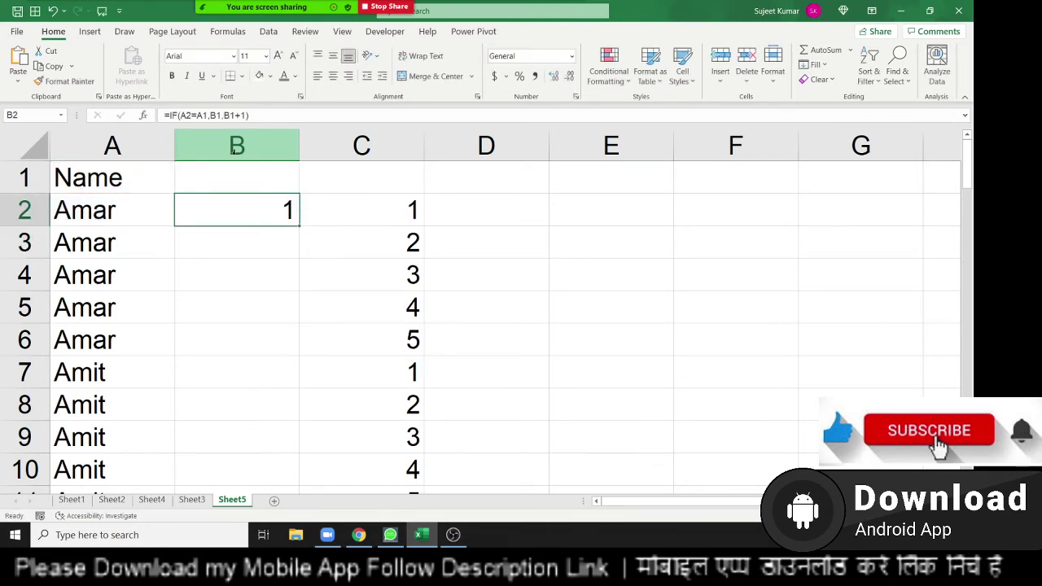
pyautogui.doubleClick(301, 225)
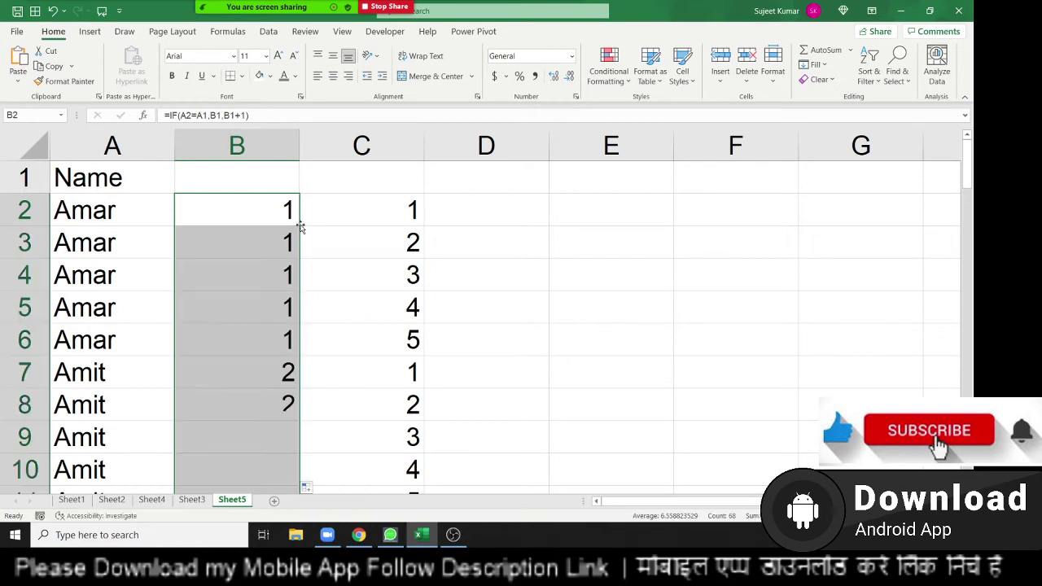
pyautogui.scroll(-4, 304, 254)
pyautogui.scroll(-3, 293, 277)
pyautogui.scroll(-5, 287, 297)
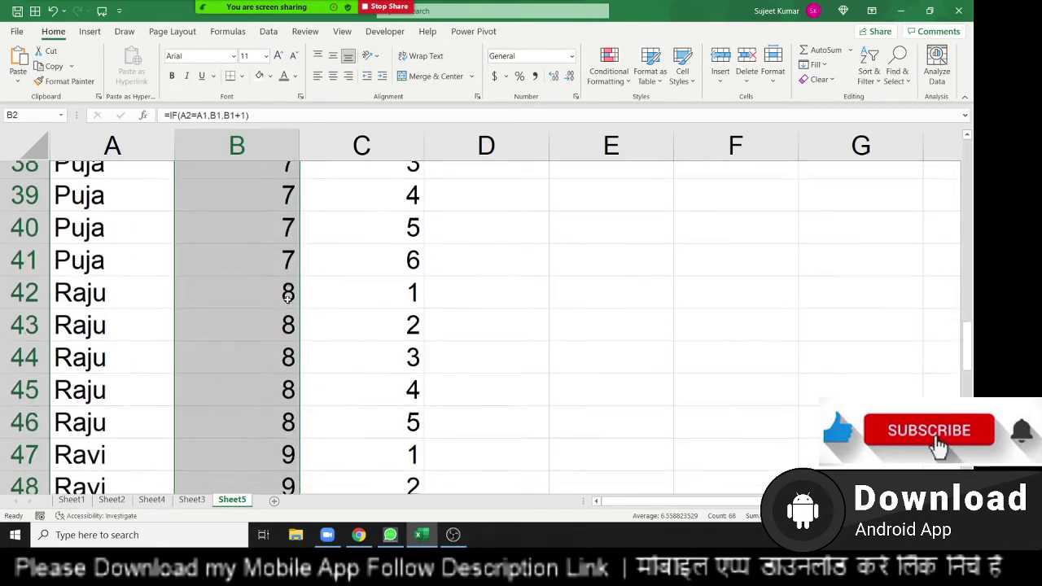
pyautogui.scroll(-5, 288, 299)
pyautogui.scroll(-6, 287, 301)
pyautogui.scroll(5, 289, 301)
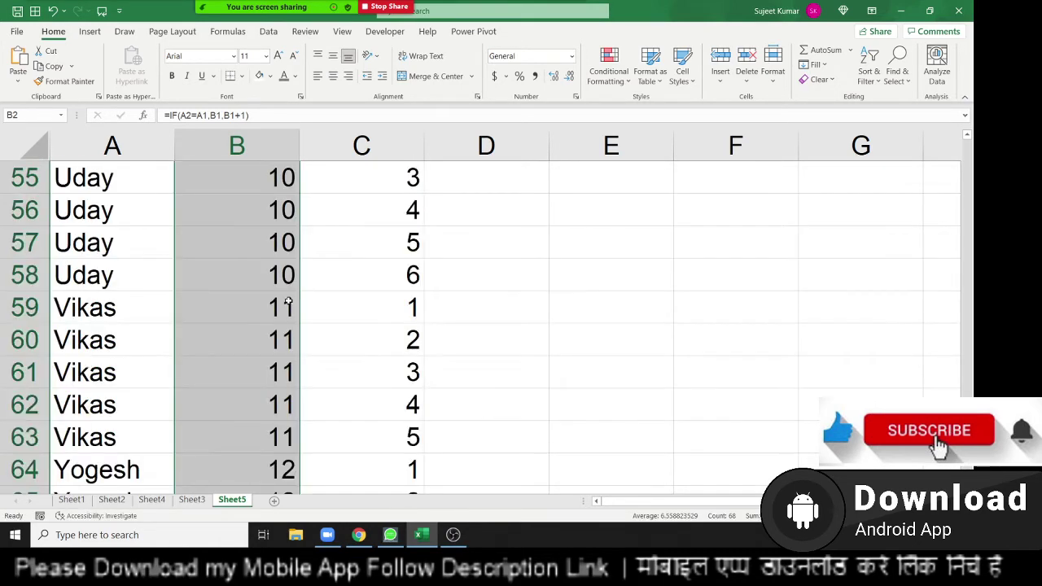
pyautogui.scroll(16, 288, 301)
pyautogui.scroll(2, 288, 300)
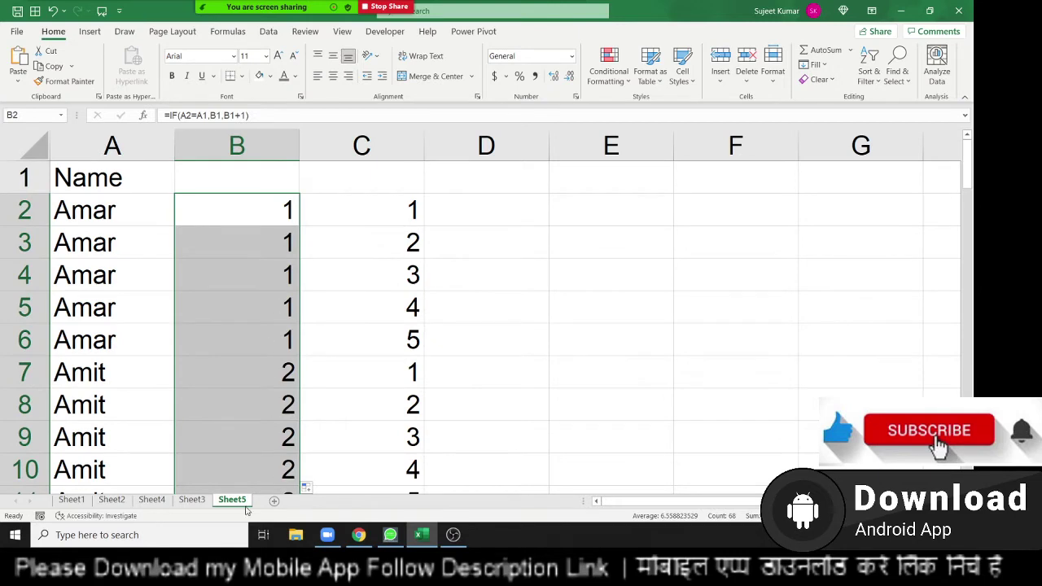
pyautogui.click(275, 500)
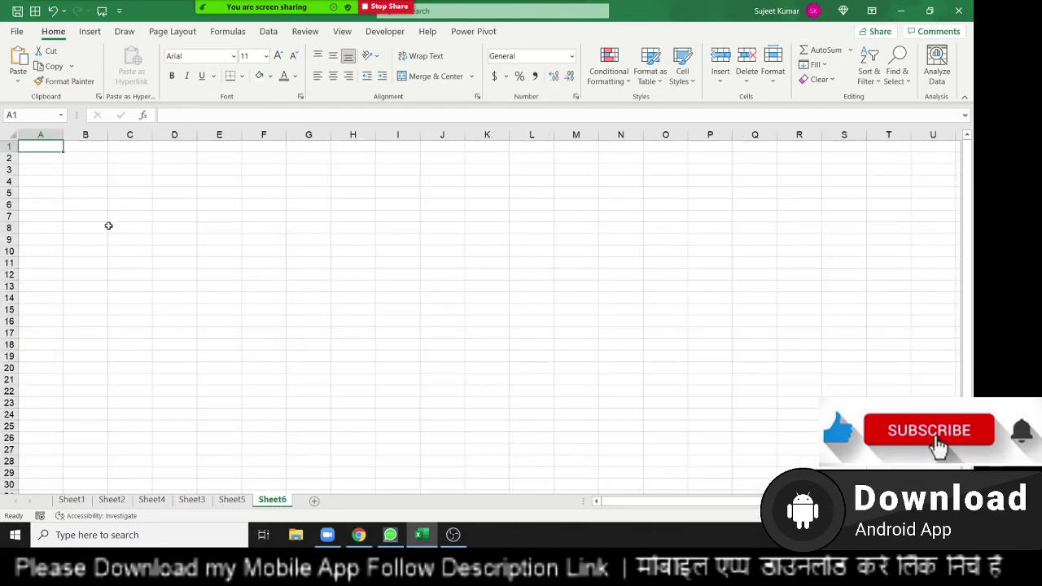
# Type the headers Name, City and Amt across B3:D3
pyautogui.scroll(7, 108, 226)
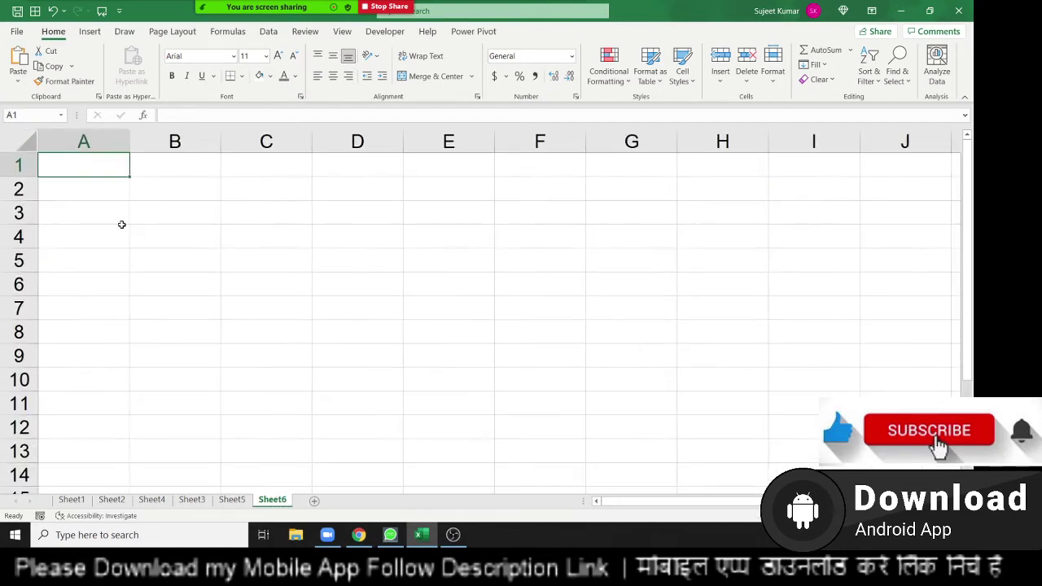
pyautogui.click(136, 222)
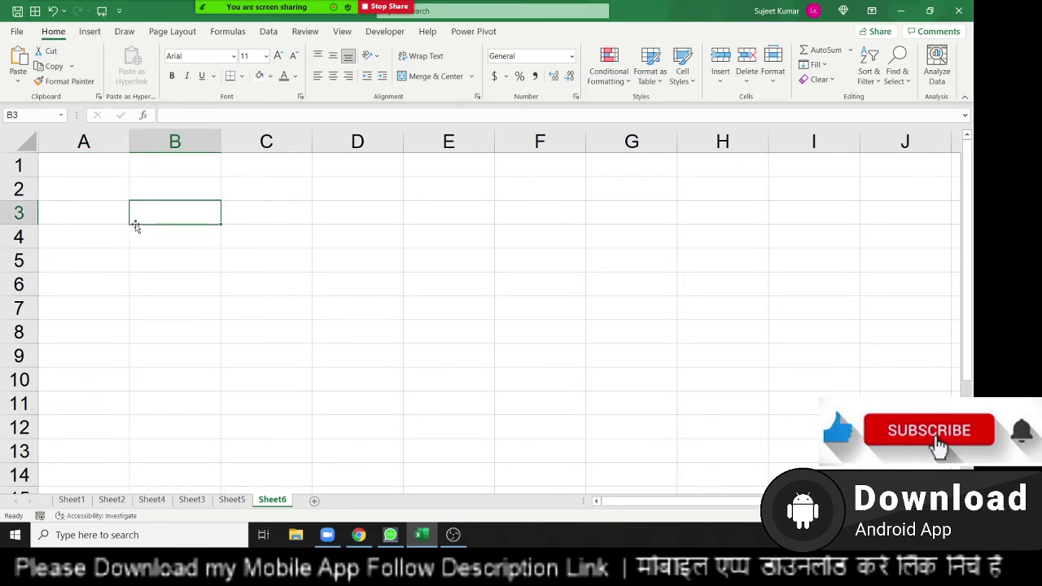
pyautogui.write('Name')
pyautogui.press('Tab')
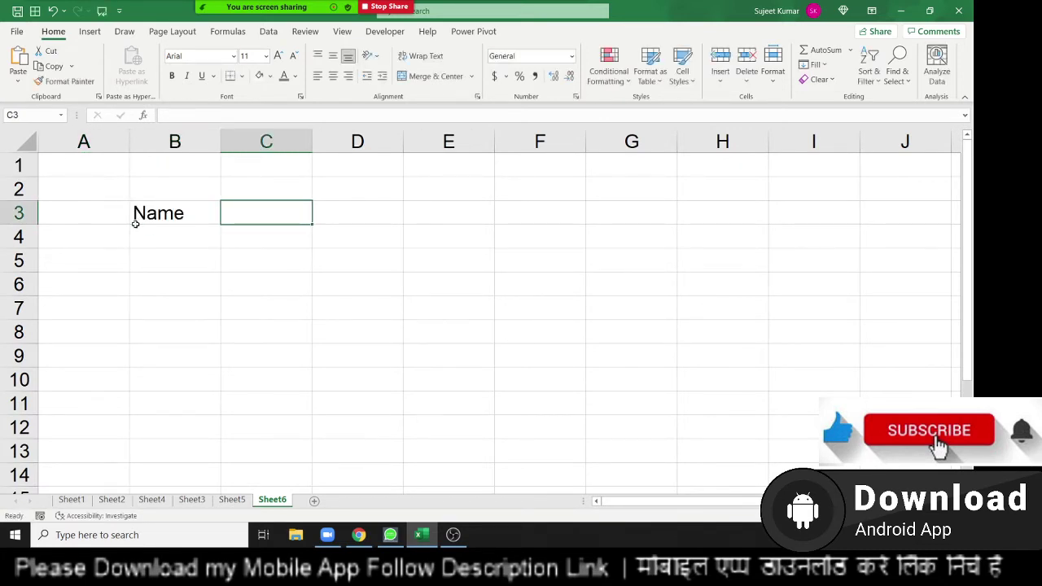
pyautogui.write('City')
pyautogui.press('Tab')
pyautogui.write('A')
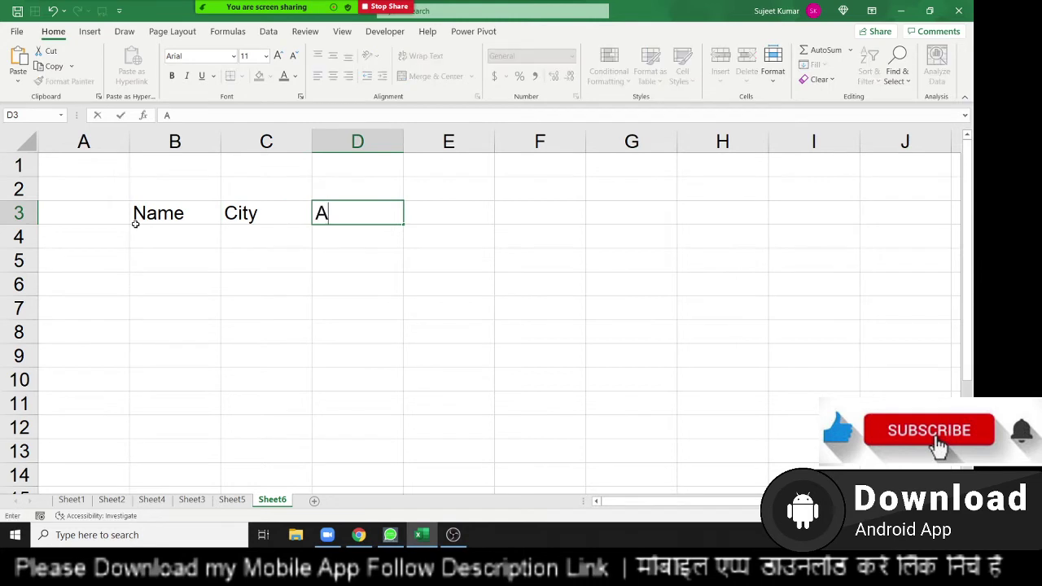
pyautogui.write('mt')
pyautogui.press('Return')
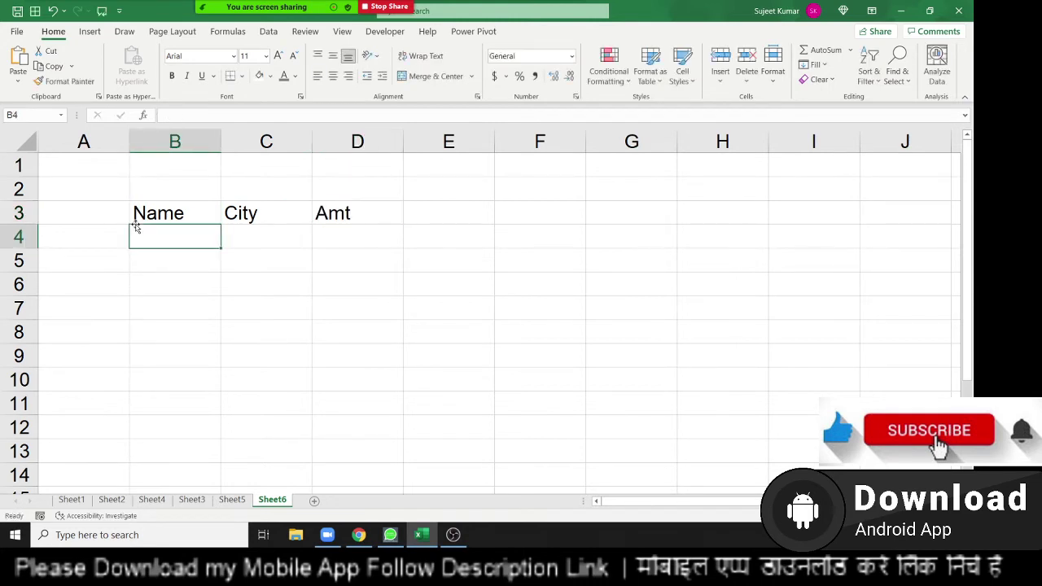
# Enter Puja in C4 and autofill Neeraj, Kavita and Mohan down to C7
pyautogui.press('Tab')
pyautogui.write('Puja')
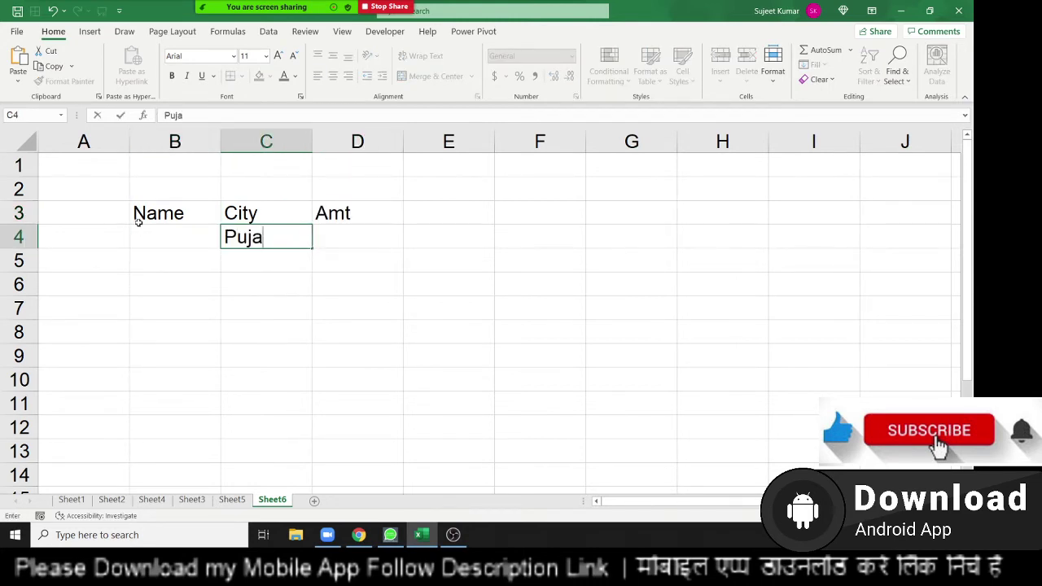
pyautogui.moveTo(209, 244); pyautogui.dragTo(204, 260)
pyautogui.click(283, 238)
pyautogui.moveTo(312, 248); pyautogui.dragTo(312, 324)
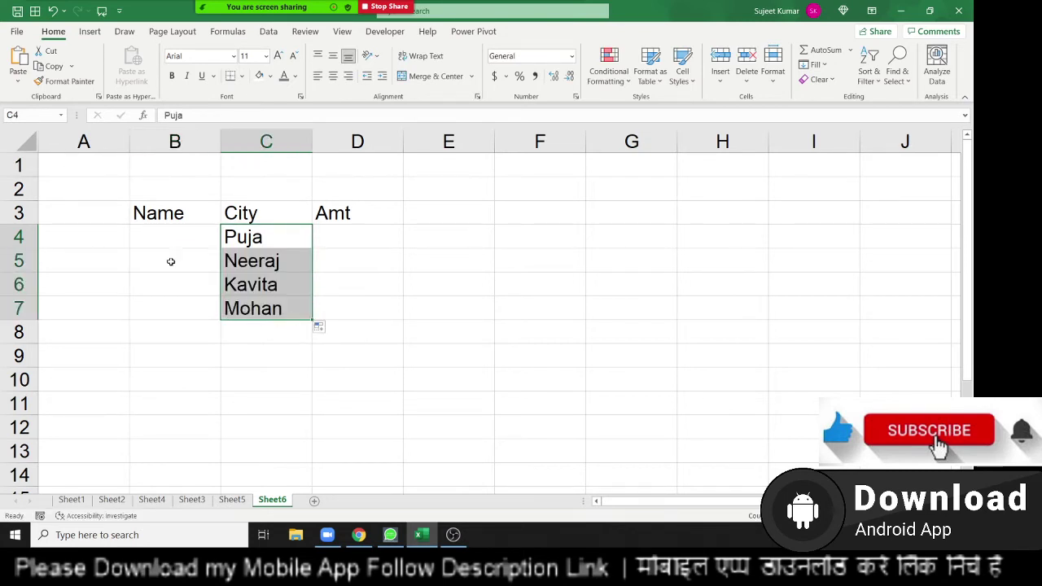
pyautogui.click(160, 237)
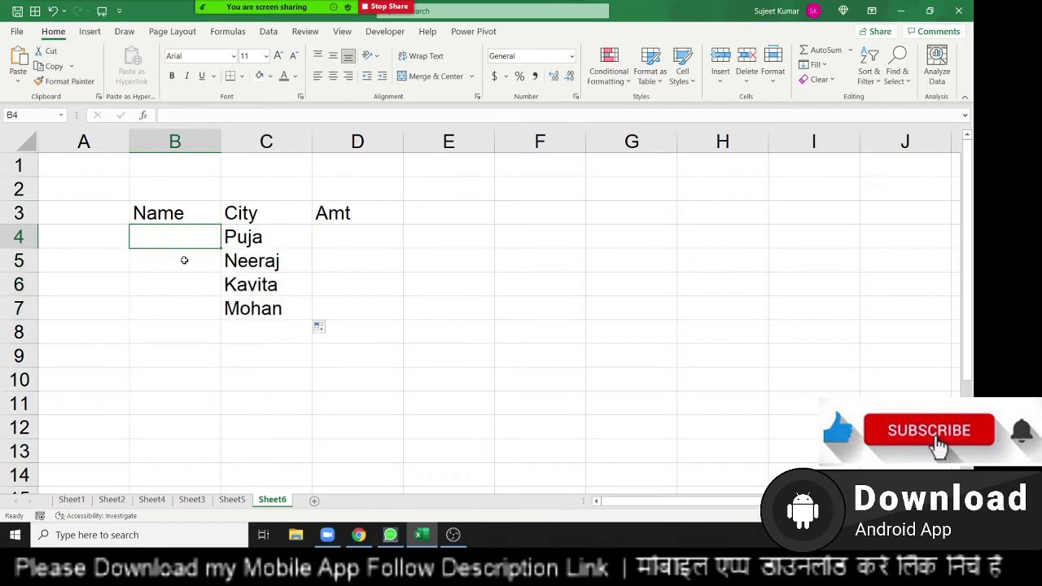
# Extend the autofilled name list down column C past row 50
pyautogui.click(263, 304)
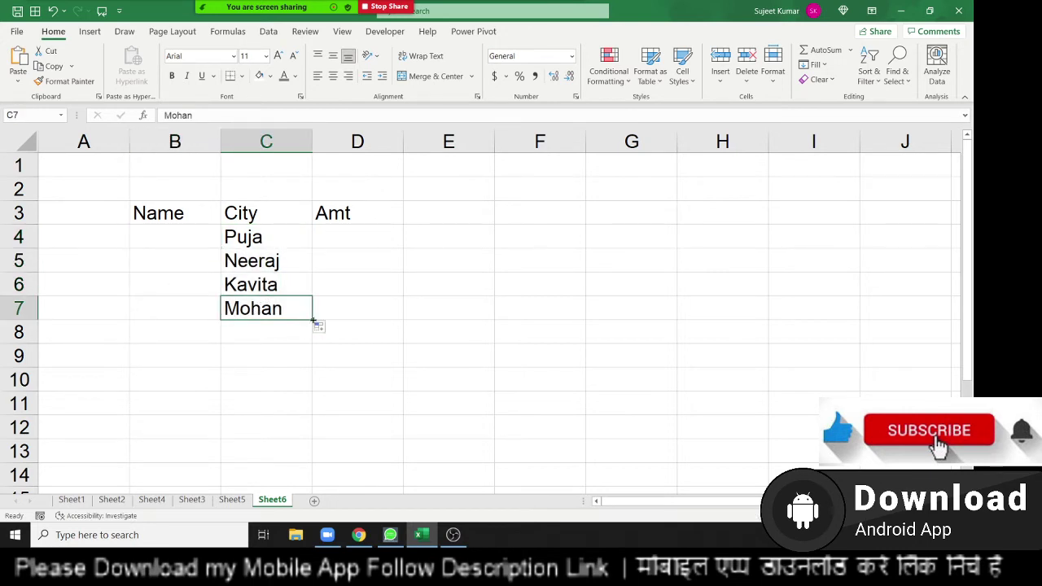
pyautogui.moveTo(312, 319); pyautogui.dragTo(313, 548)
pyautogui.scroll(6, 209, 356)
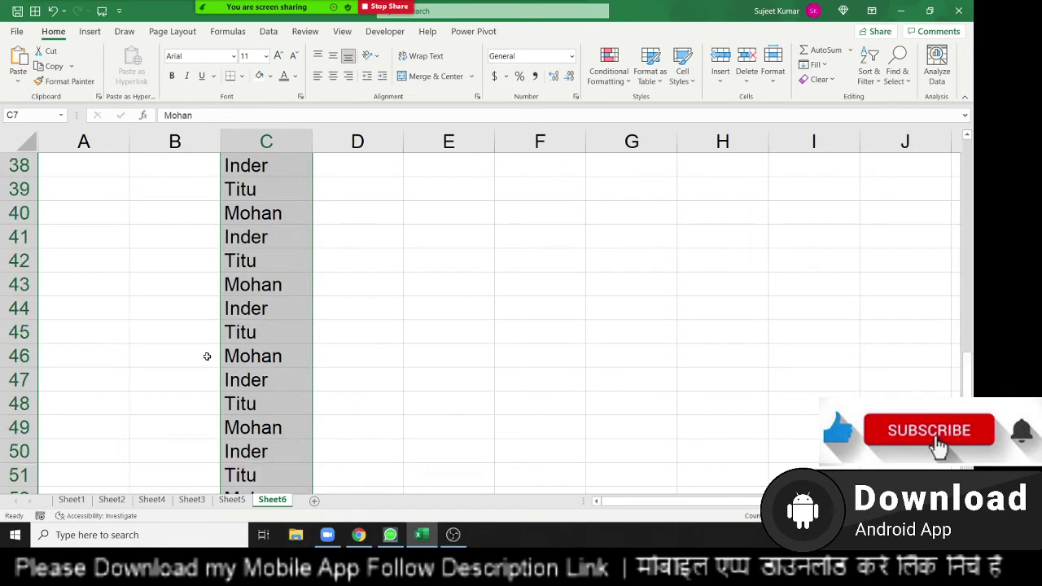
pyautogui.scroll(3, 209, 356)
pyautogui.scroll(6, 210, 355)
pyautogui.scroll(4, 210, 326)
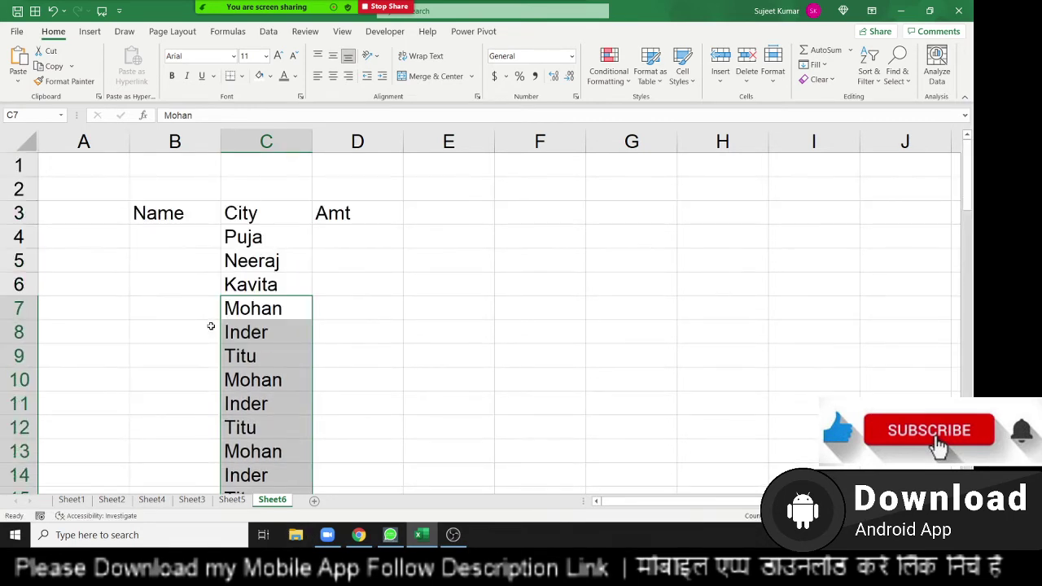
pyautogui.click(180, 243)
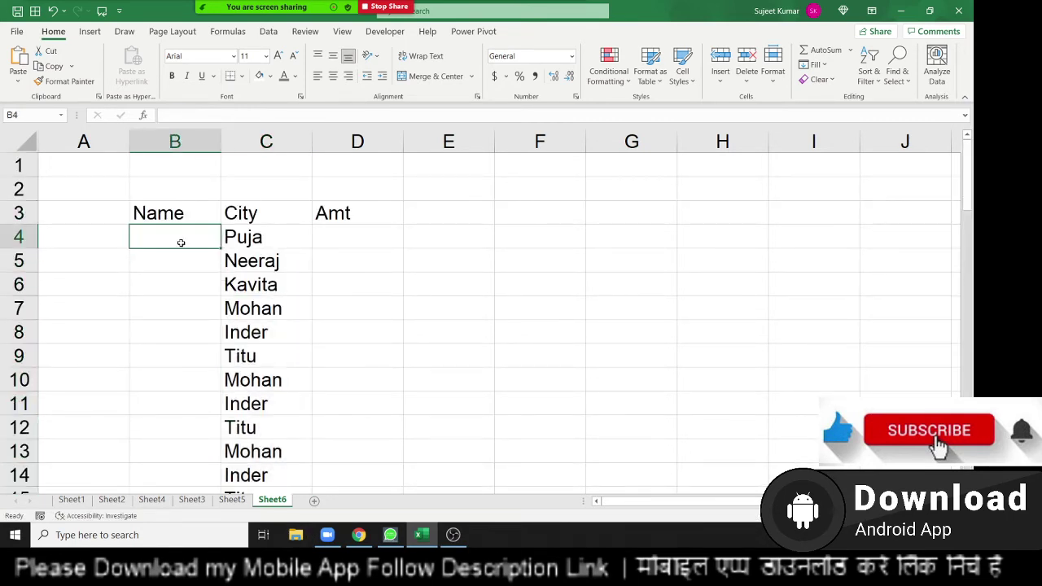
# Enter Pune in B4 and select the five-row block below it
pyautogui.write('P')
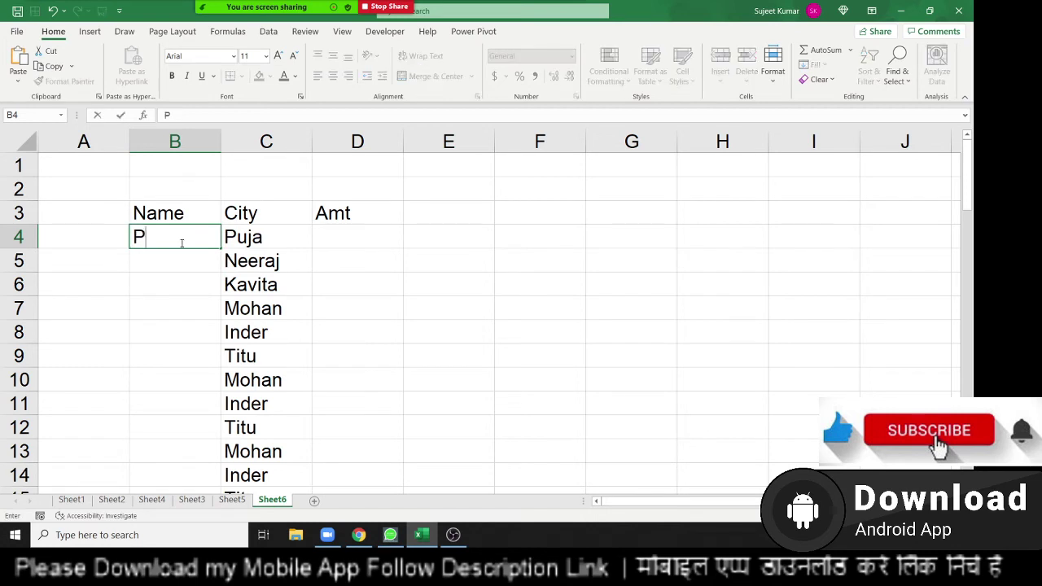
pyautogui.write('une')
pyautogui.click(204, 282)
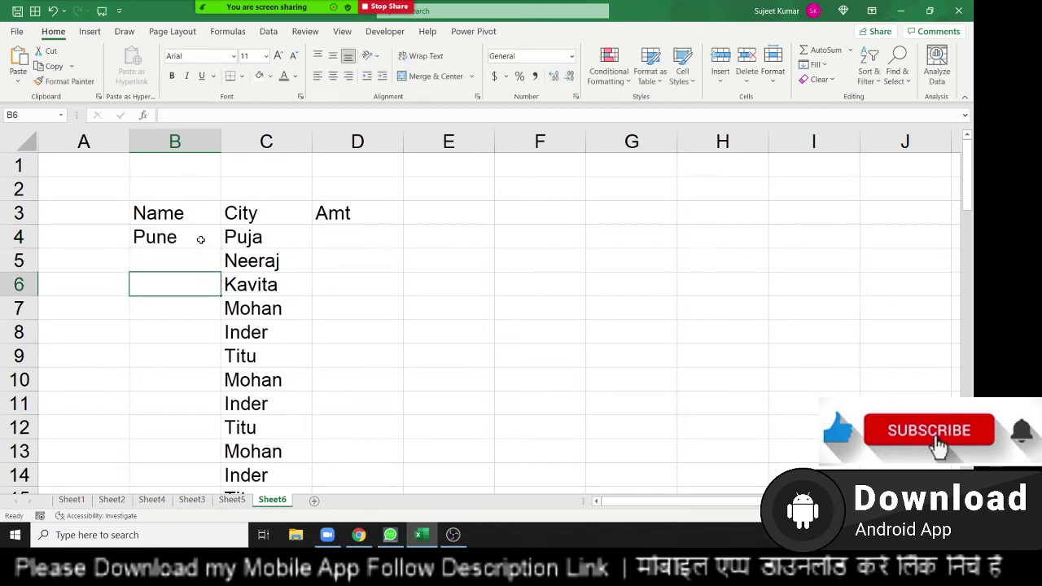
pyautogui.click(200, 238)
pyautogui.moveTo(196, 241)
pyautogui.mouseDown()
pyautogui.moveTo(198, 350)
pyautogui.moveTo(223, 447)
pyautogui.moveTo(212, 437)
pyautogui.moveTo(212, 459)
pyautogui.mouseUp()
pyautogui.scroll(5, 244, 429)
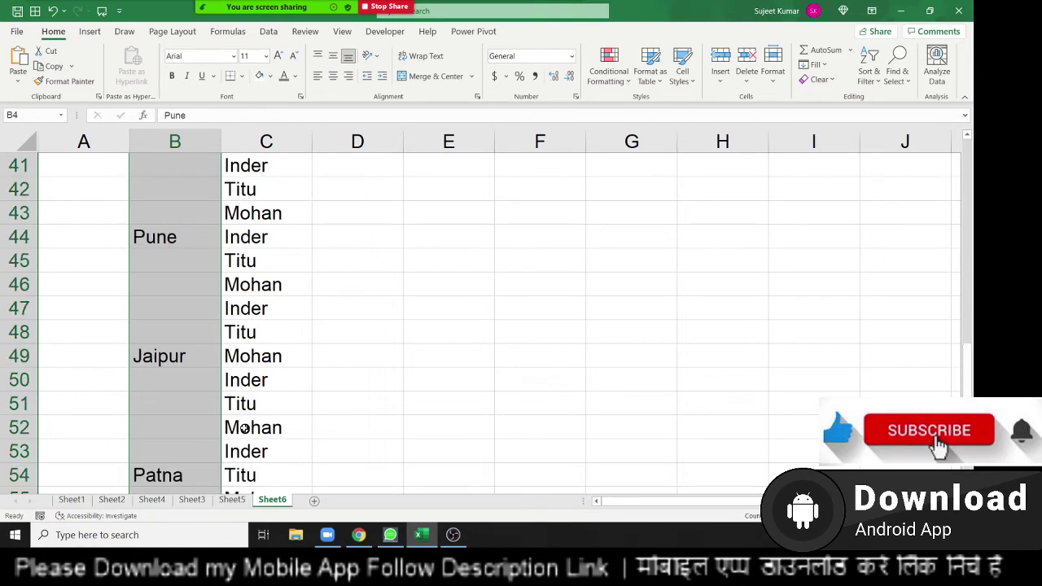
pyautogui.scroll(8, 261, 427)
pyautogui.scroll(3, 280, 428)
pyautogui.scroll(2, 287, 421)
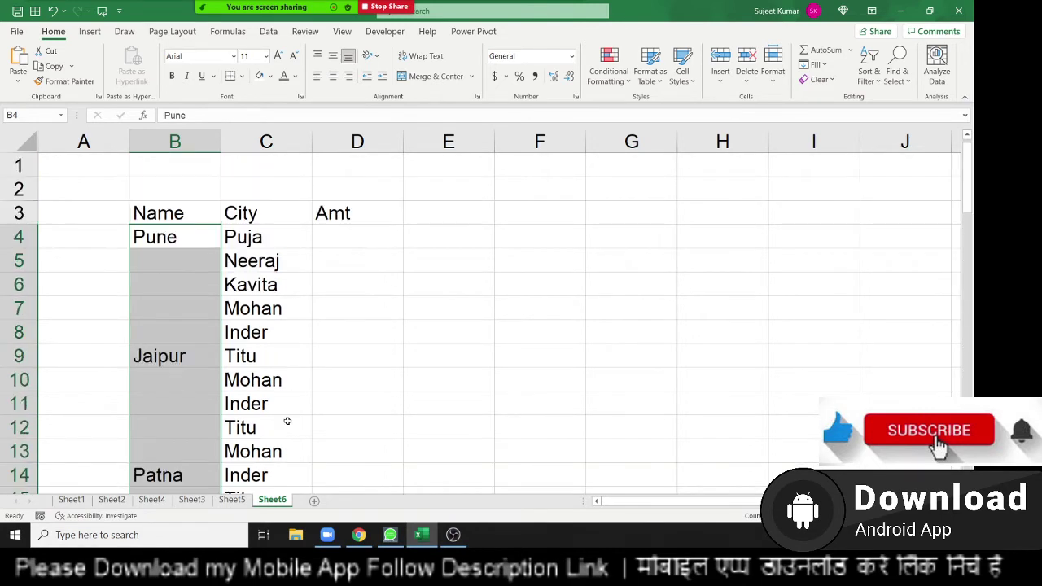
# Fill Pune down B5:B8 and Jaipur down B10:B13, then undo both fills
pyautogui.click(328, 354)
pyautogui.moveTo(182, 241); pyautogui.dragTo(180, 332)
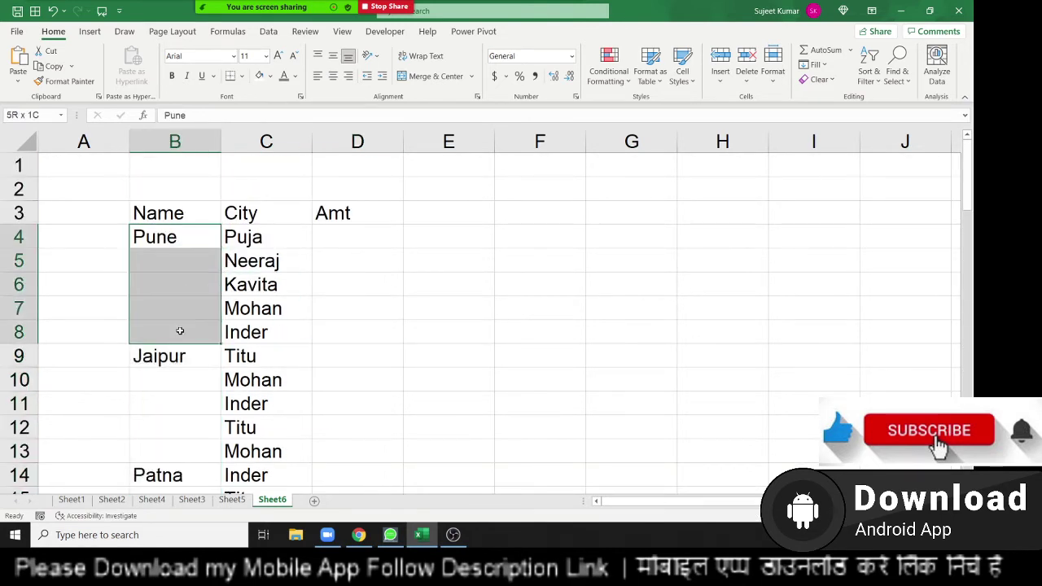
pyautogui.hotkey('ctrl', 'd')
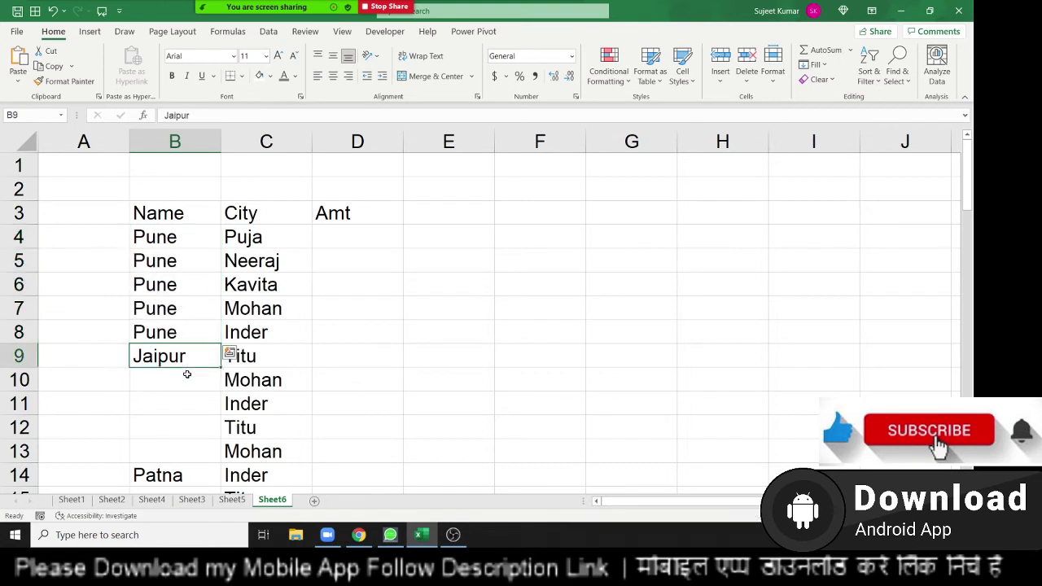
pyautogui.moveTo(190, 369); pyautogui.dragTo(185, 460)
pyautogui.hotkey('ctrl', 'd')
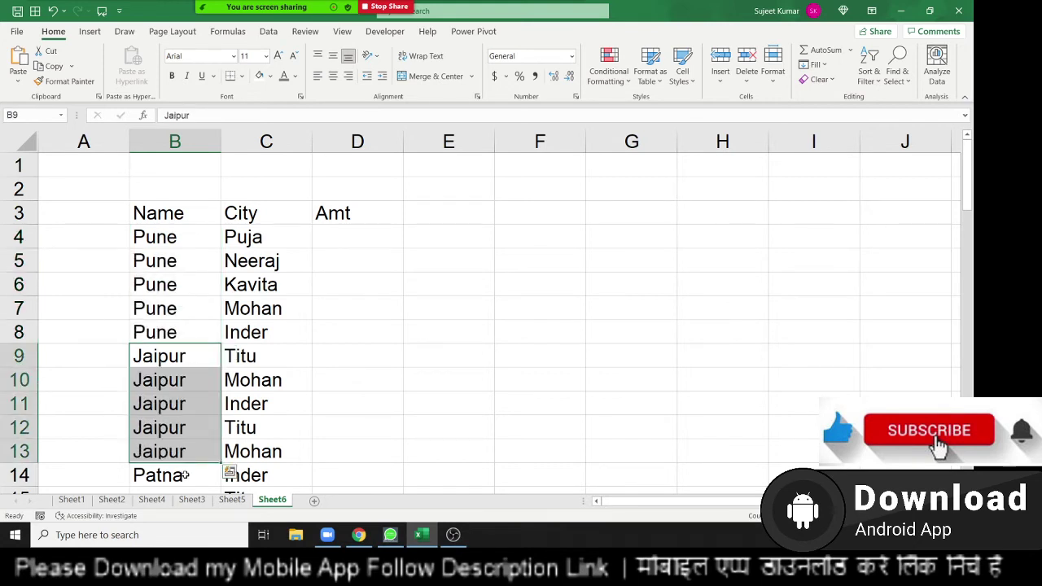
pyautogui.hotkey('ctrl', 'z')
pyautogui.hotkey('ctrl', 'z')
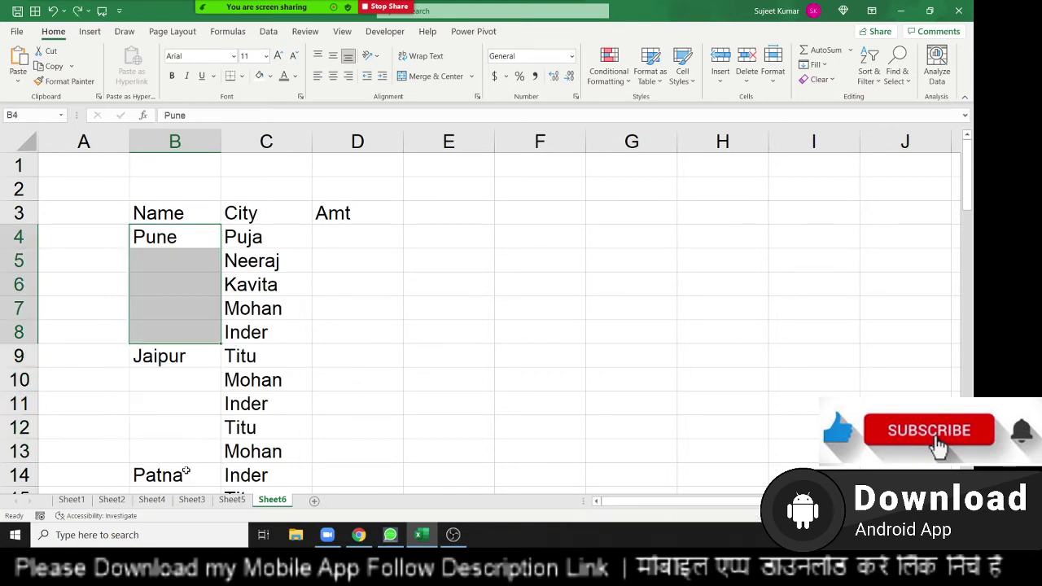
pyautogui.click(69, 305)
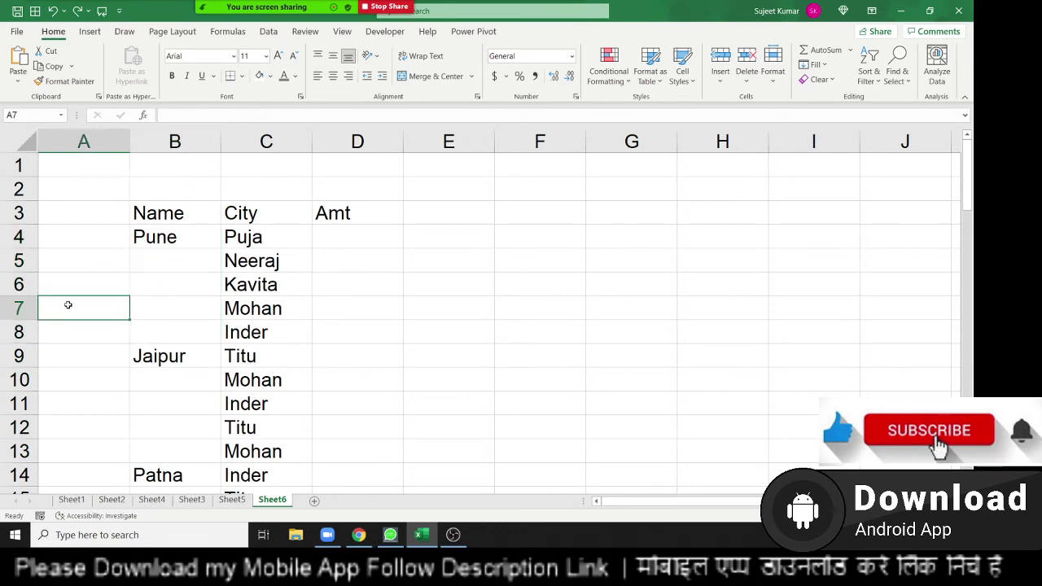
# Enter an IF formula in A4 testing B4>0, with A3 and B4 as results
pyautogui.keyDown('ctrl'); pyautogui.scroll(3, 79, 300); pyautogui.keyUp('ctrl')
pyautogui.scroll(1, 79, 300)
pyautogui.click(89, 281)
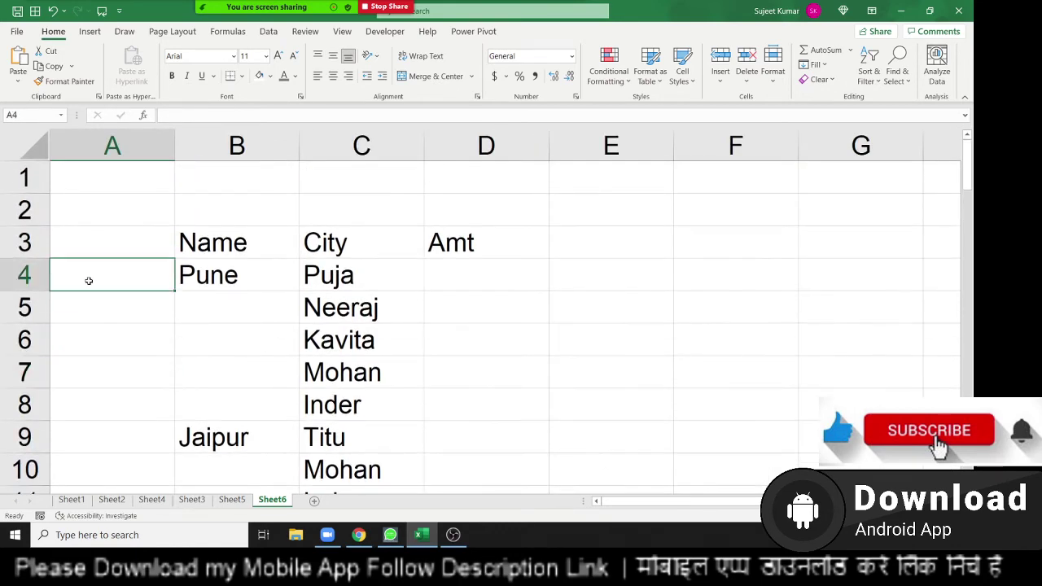
pyautogui.write('=if')
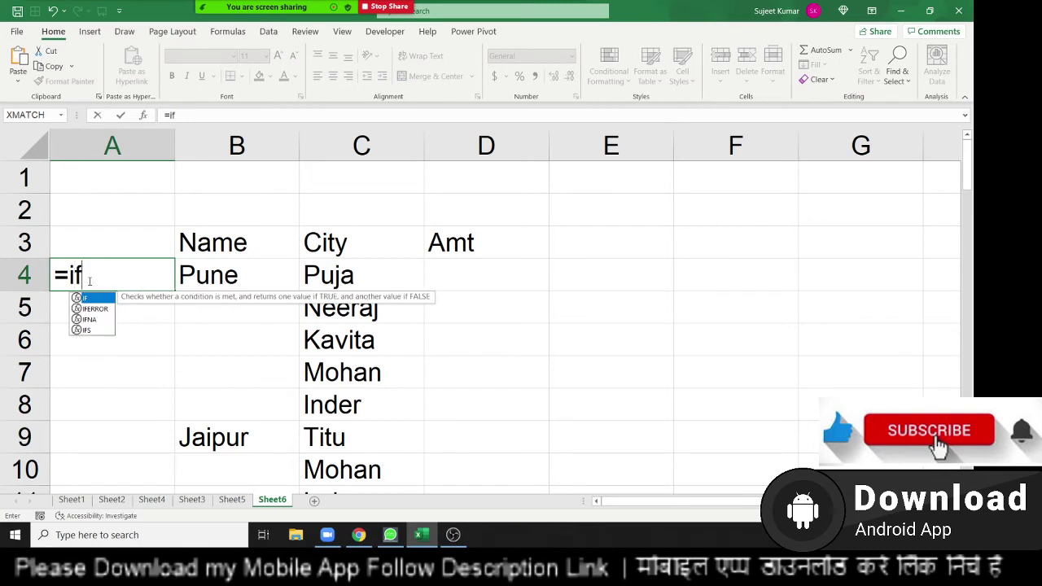
pyautogui.press('Tab')
pyautogui.press('Right')
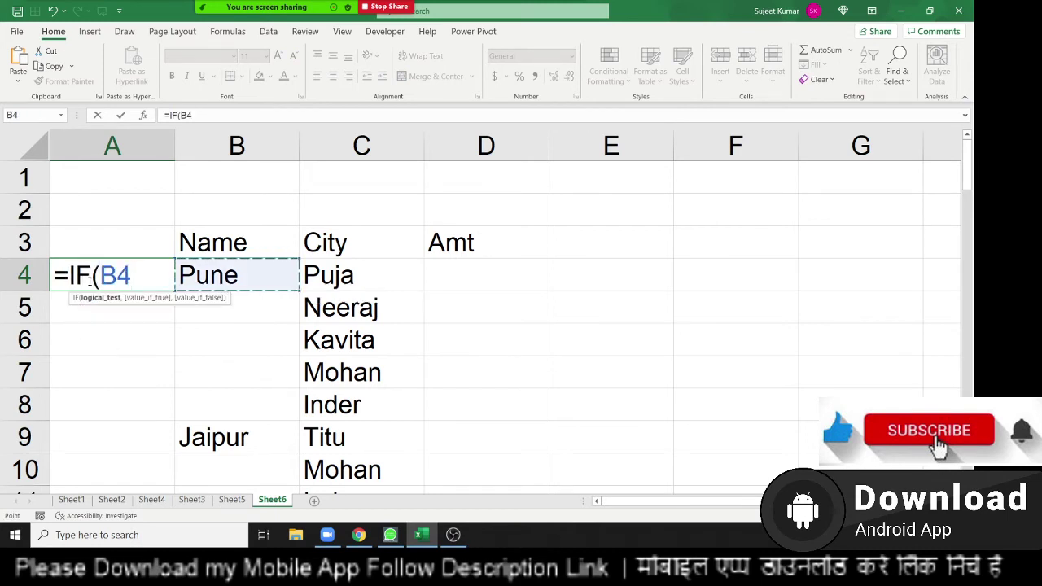
pyautogui.write('>0')
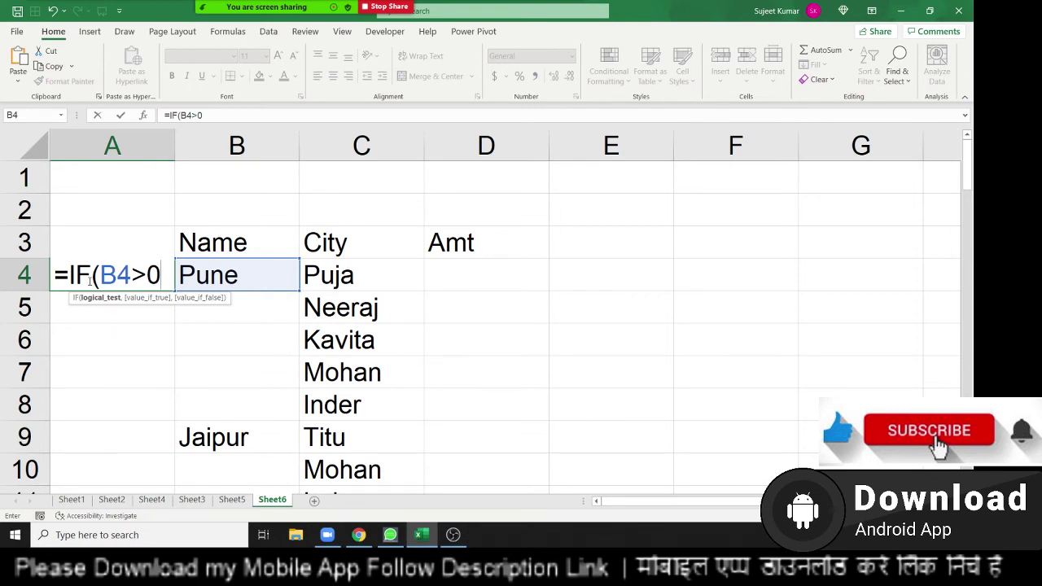
pyautogui.write(',')
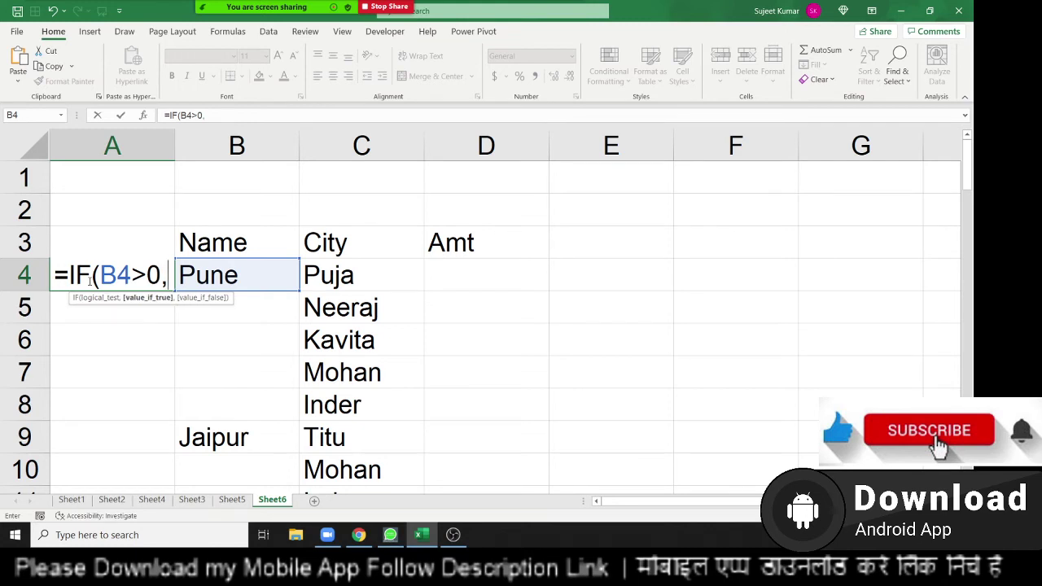
pyautogui.press('Up')
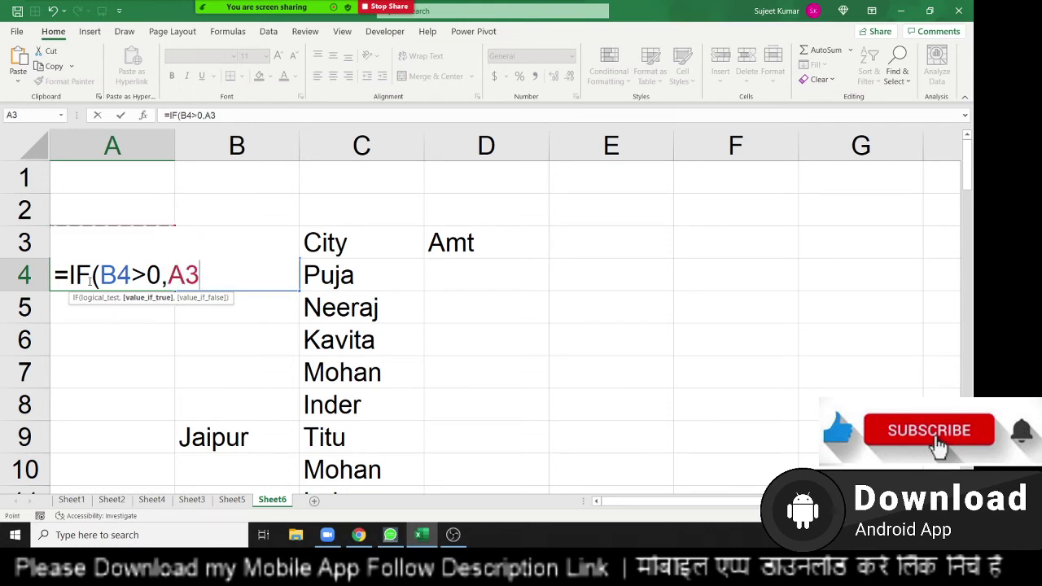
pyautogui.write(',')
pyautogui.press('Right')
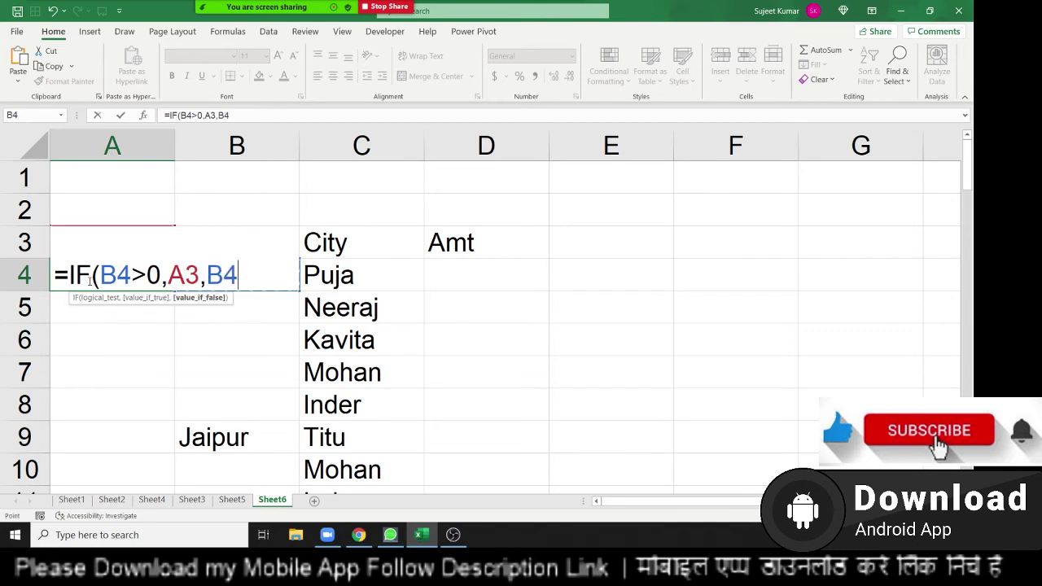
pyautogui.press('Return')
# Swap the result arguments so A4 reads =IF(B4>0,B4,A3)
pyautogui.click(89, 281)
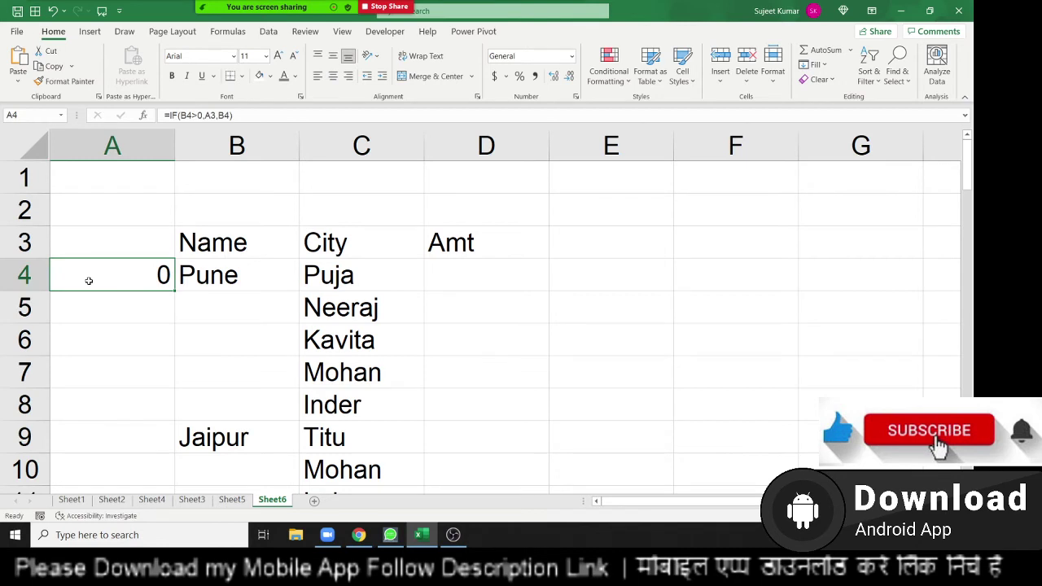
pyautogui.press('F2')
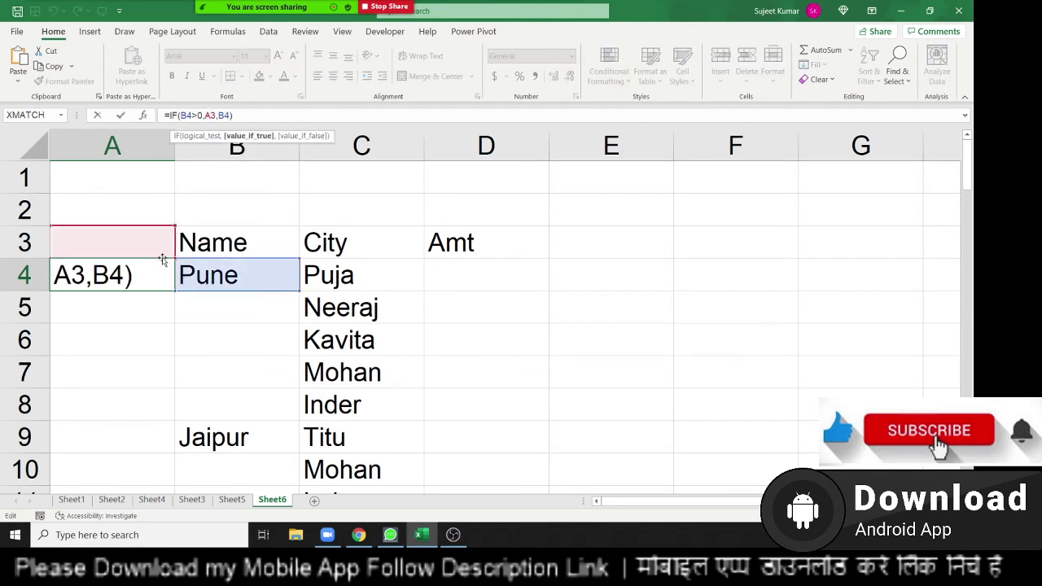
pyautogui.doubleClick(147, 276)
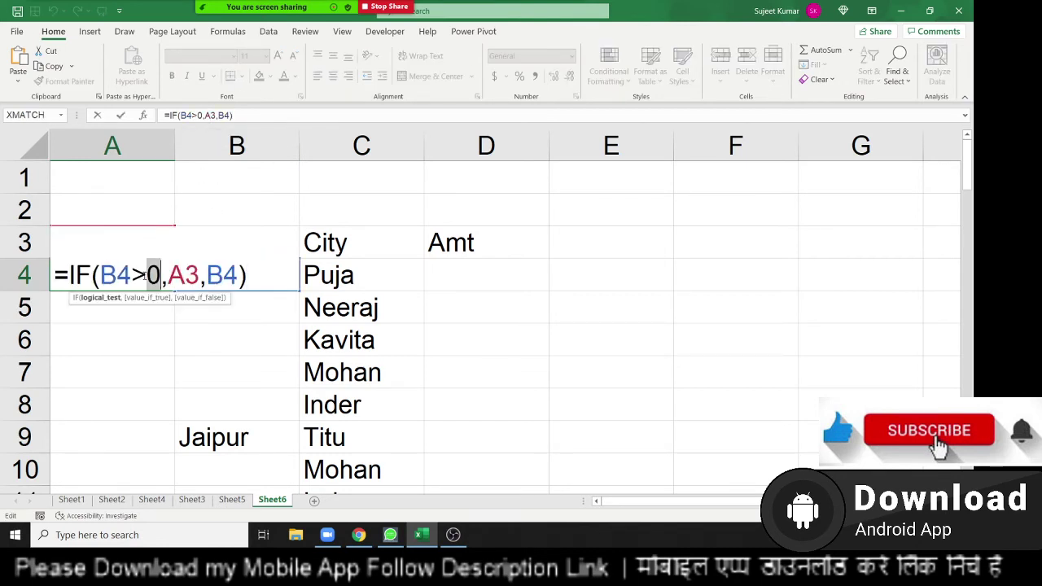
pyautogui.doubleClick(176, 275)
pyautogui.press('Delete')
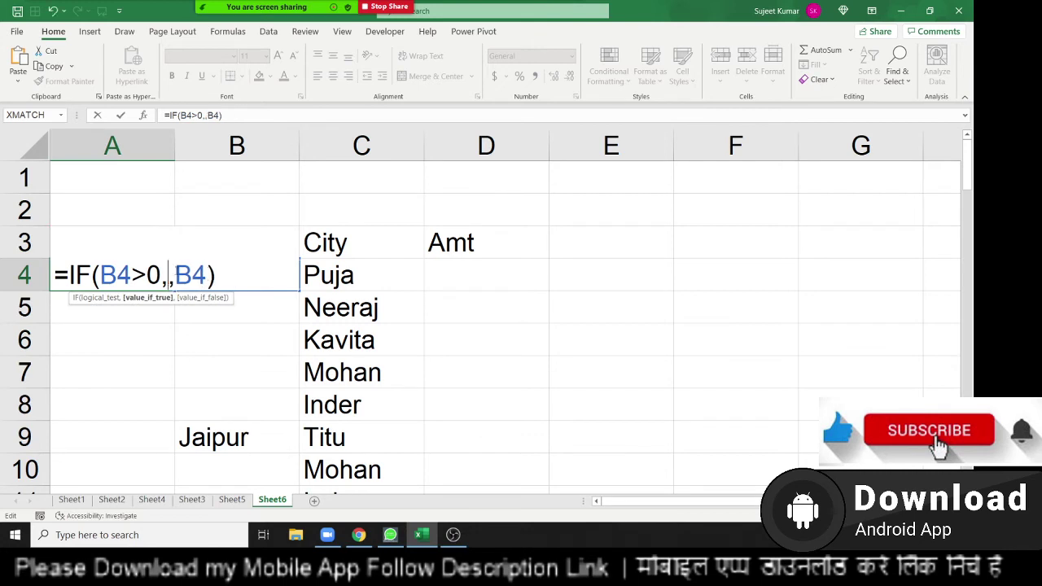
pyautogui.press('Delete')
pyautogui.press('Delete')
pyautogui.press('Delete')
pyautogui.press('Delete')
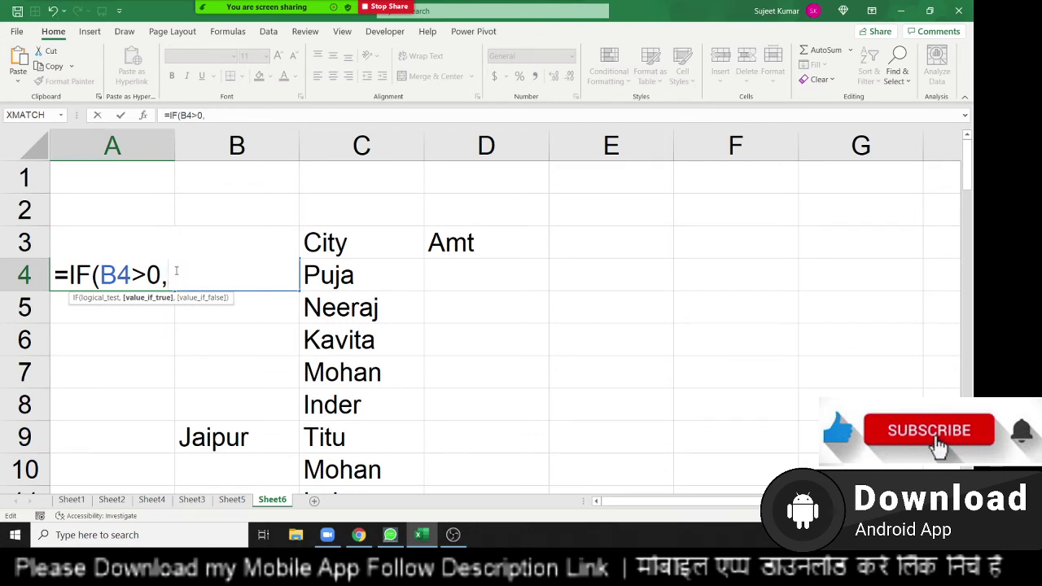
pyautogui.click(233, 201)
pyautogui.press('Down')
pyautogui.press('Down')
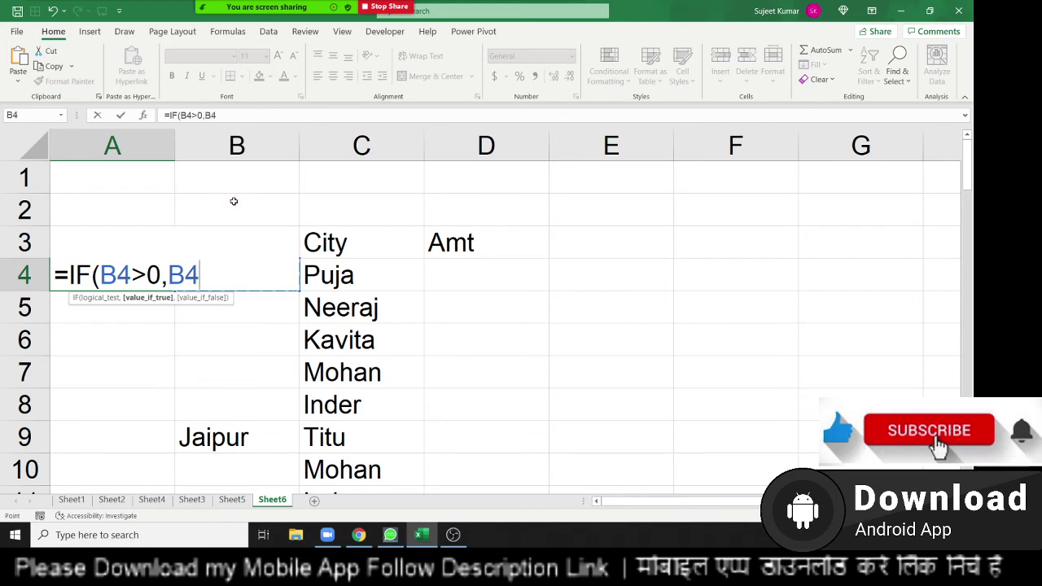
pyautogui.write(',')
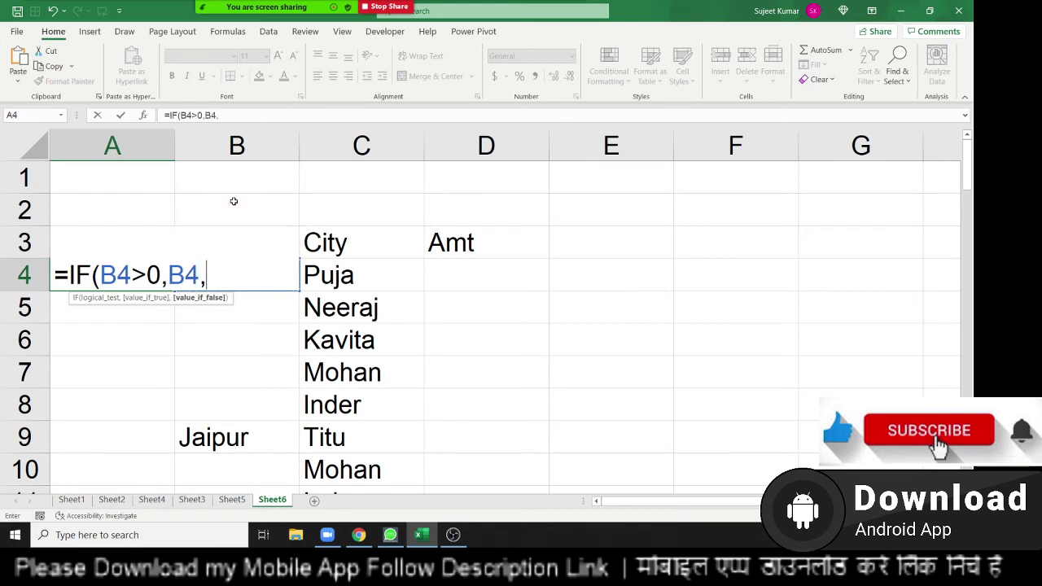
pyautogui.press('Up')
pyautogui.press('Return')
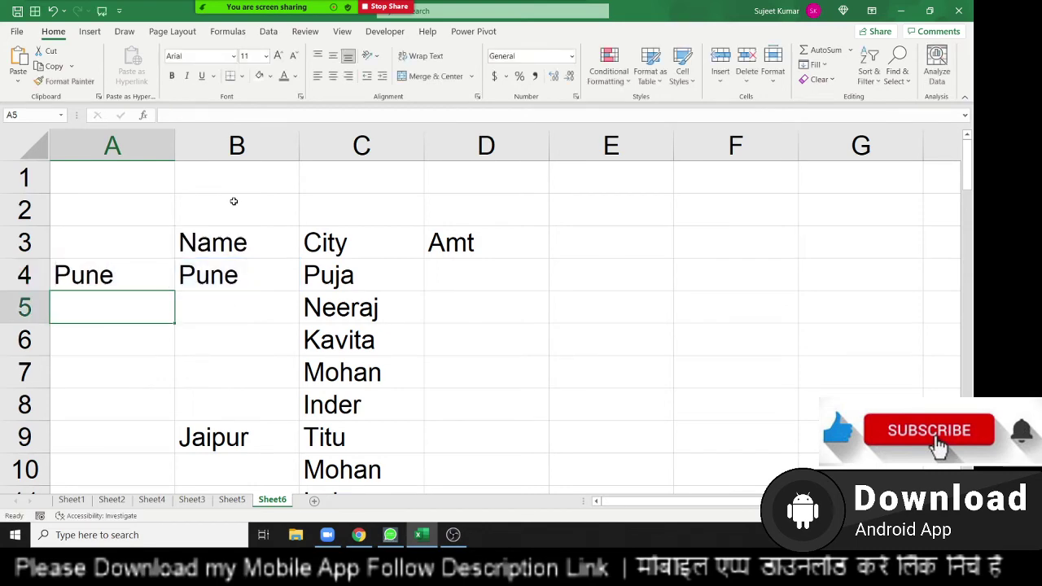
pyautogui.press('Up')
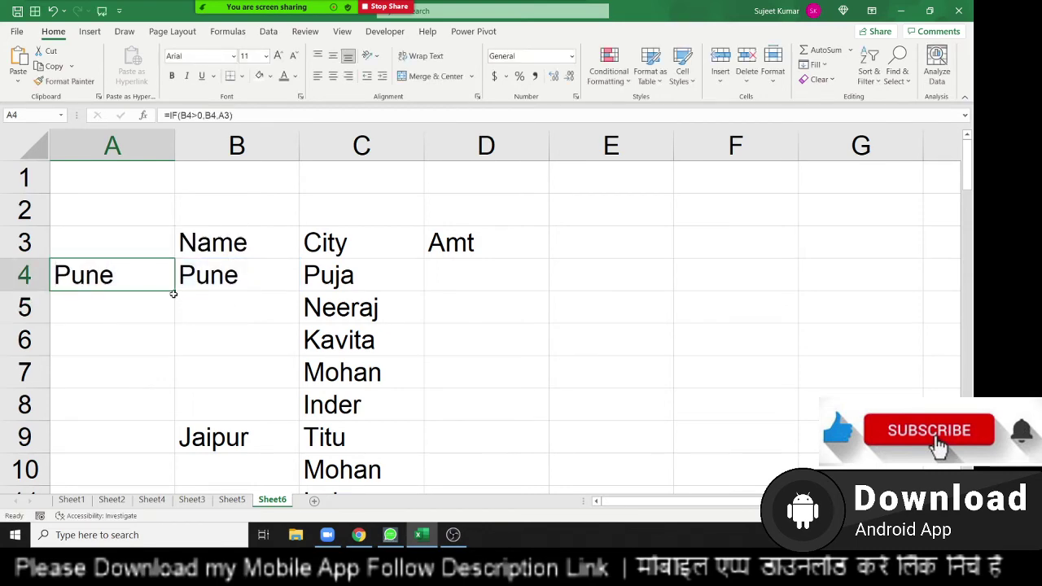
# Fill the A4 formula down to A68 and paste the results as values into B4
pyautogui.moveTo(176, 293); pyautogui.dragTo(151, 547)
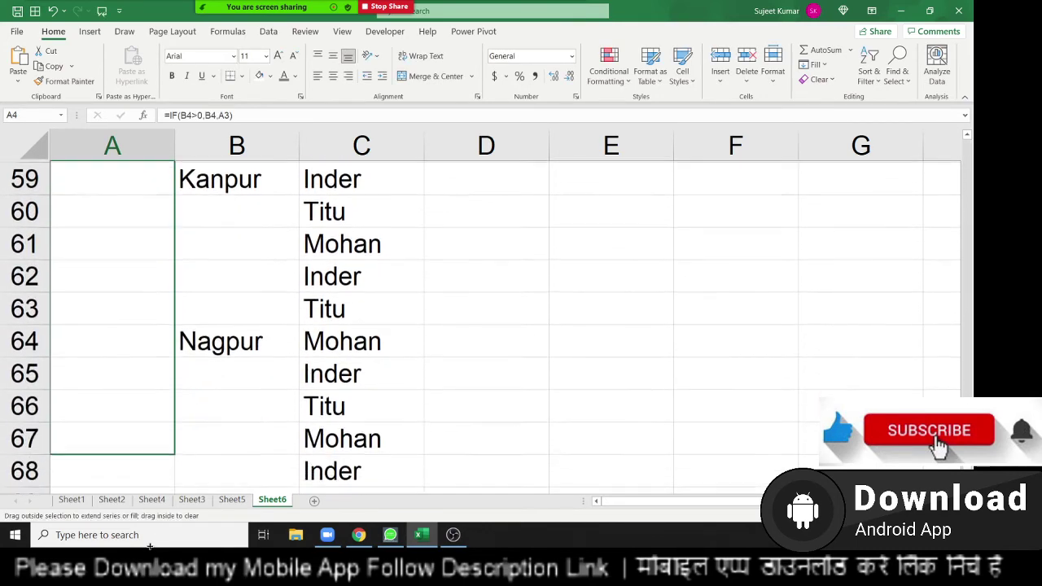
pyautogui.moveTo(151, 547); pyautogui.dragTo(162, 385)
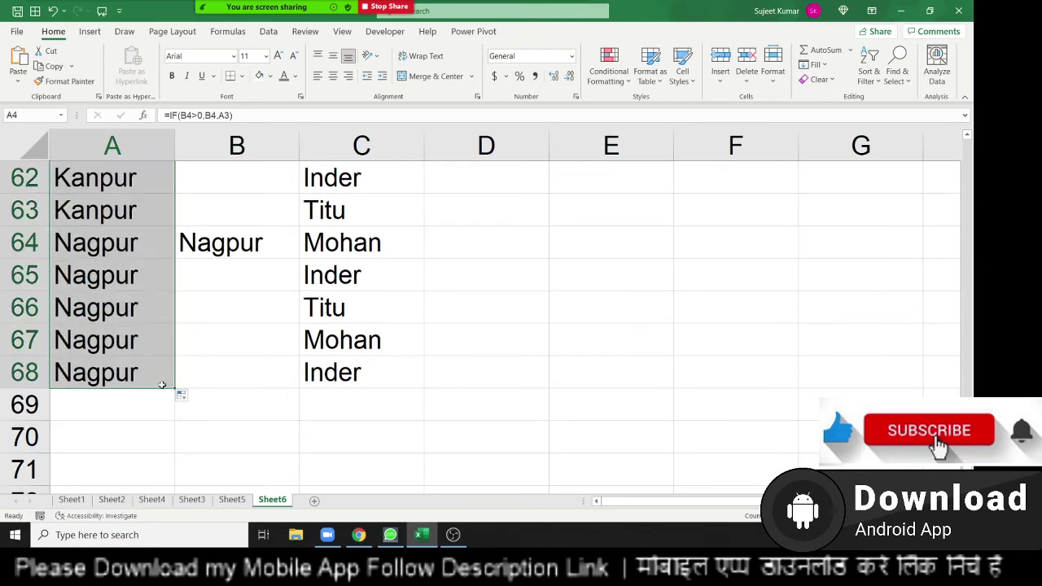
pyautogui.hotkey('ctrl', 'c')
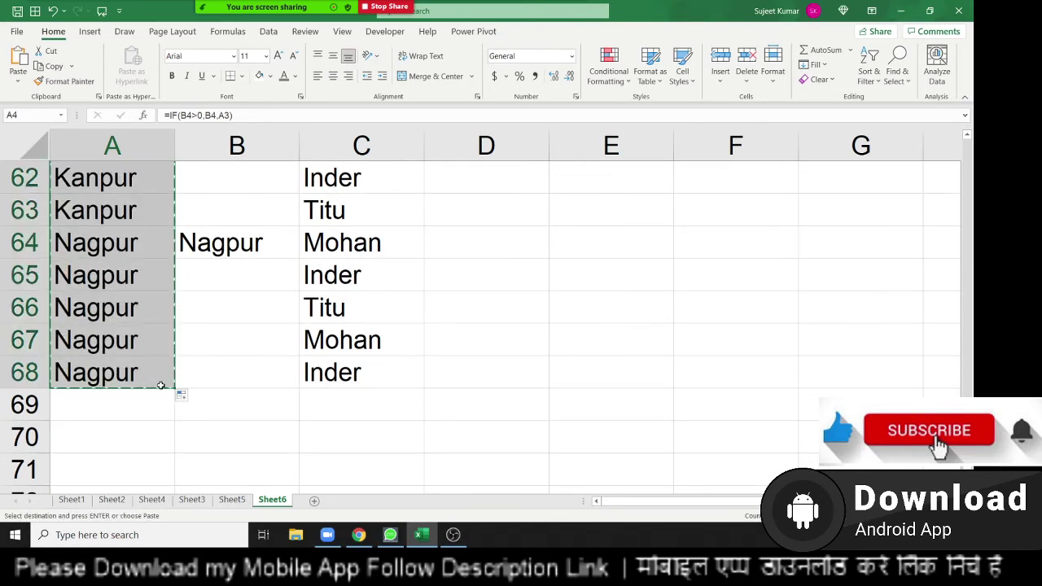
pyautogui.hotkey('ctrl', 'Home')
pyautogui.press('Right')
pyautogui.press('Down')
pyautogui.press('Down')
pyautogui.press('Down')
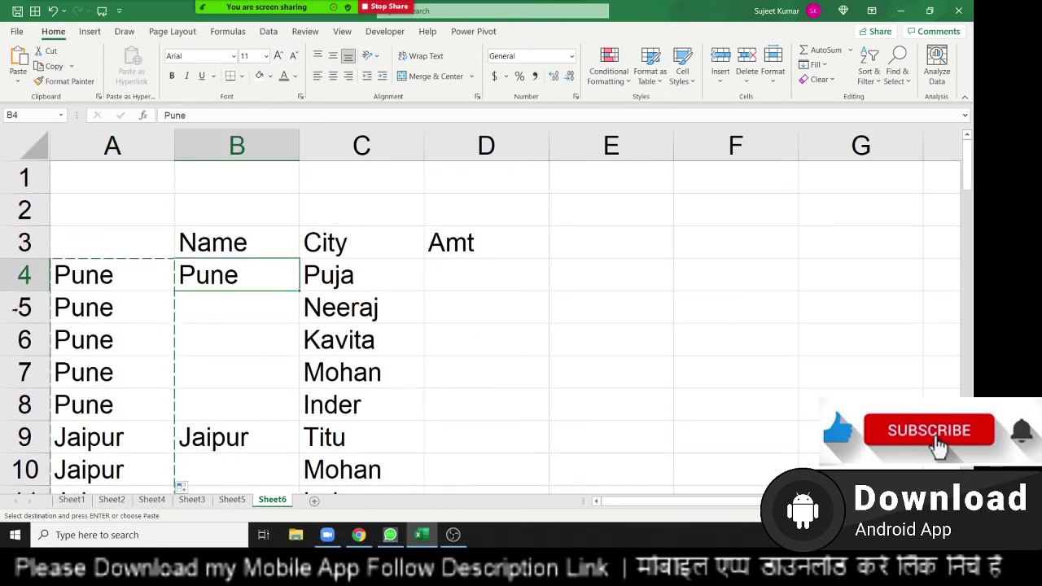
pyautogui.click(18, 83)
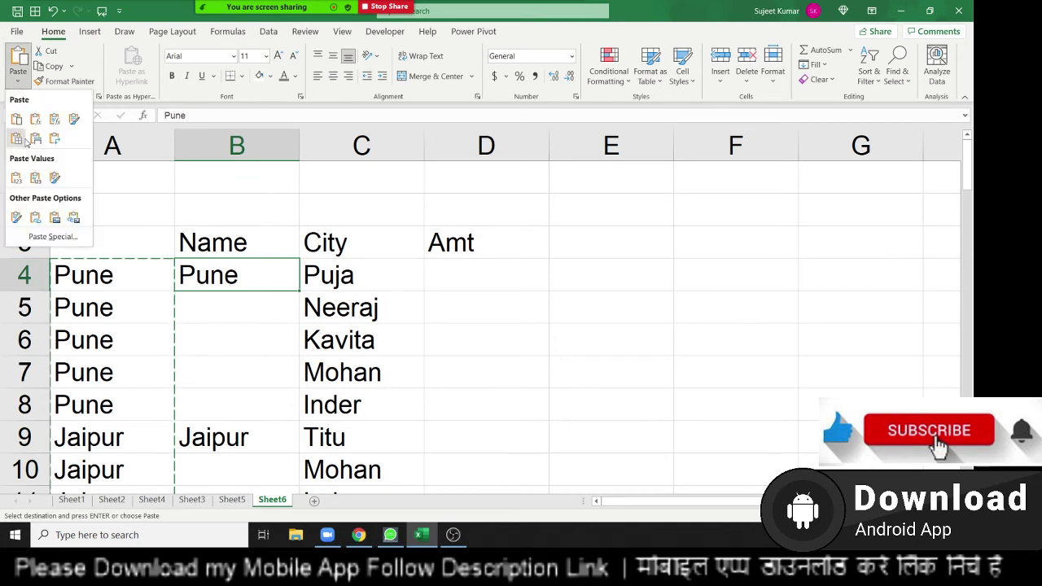
pyautogui.click(15, 183)
pyautogui.press('Escape')
# Clear column A and scroll through the filled Name column
pyautogui.click(92, 147)
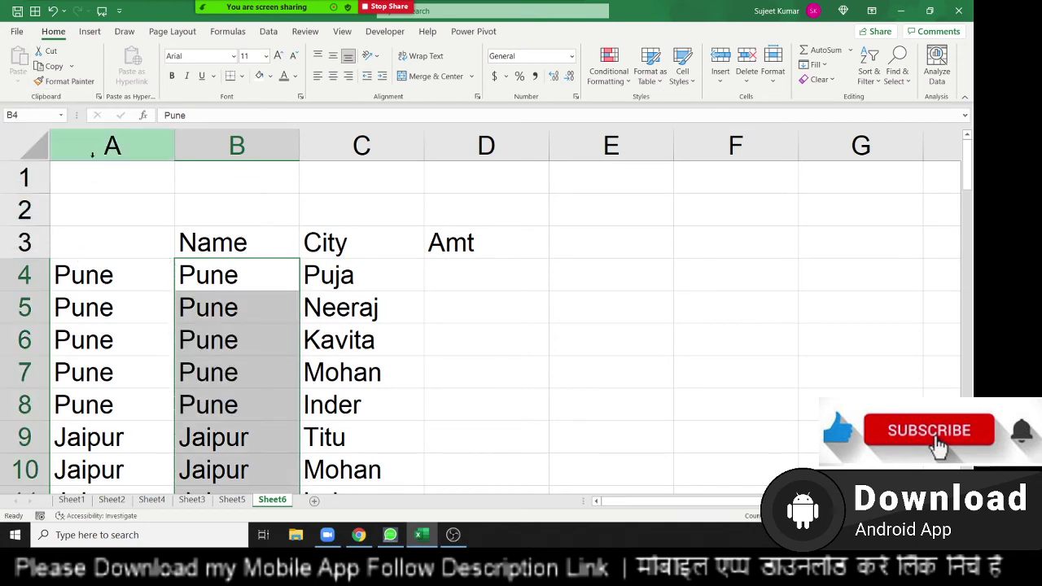
pyautogui.press('Delete')
pyautogui.click(209, 274)
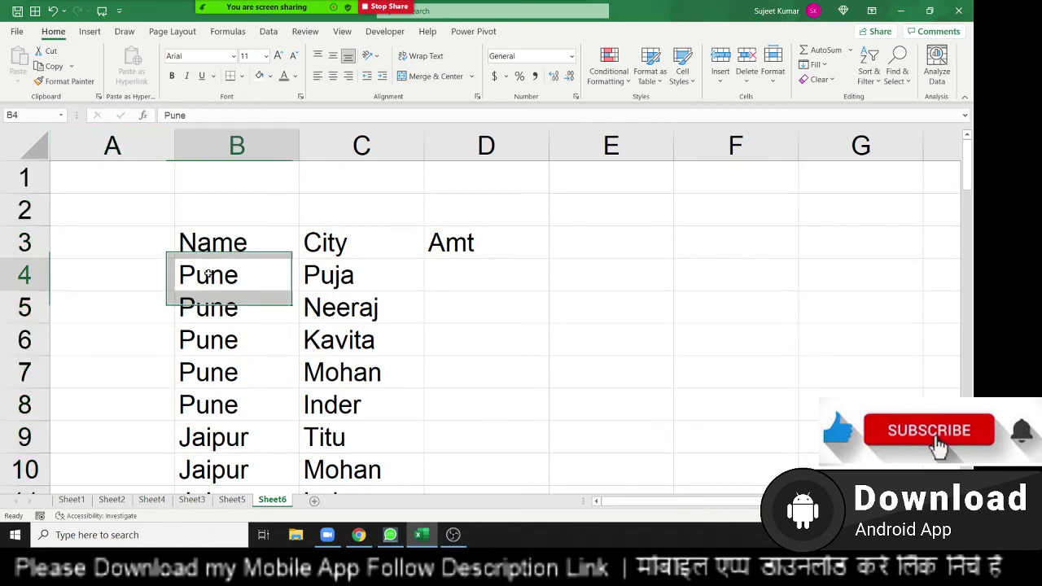
pyautogui.scroll(-4, 227, 372)
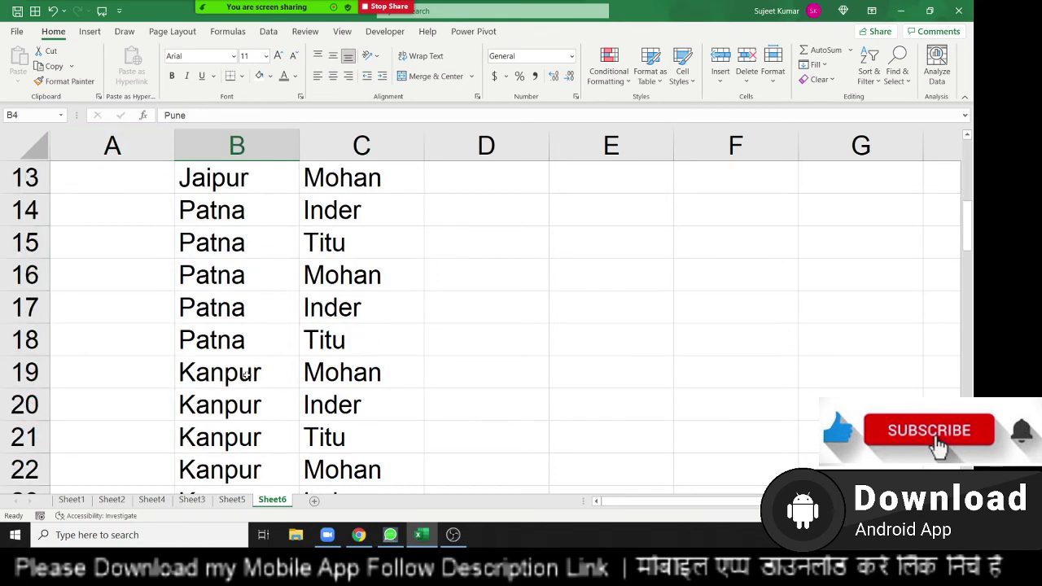
pyautogui.scroll(-3, 245, 379)
pyautogui.scroll(-4, 257, 382)
pyautogui.scroll(-4, 256, 382)
pyautogui.scroll(-10, 255, 382)
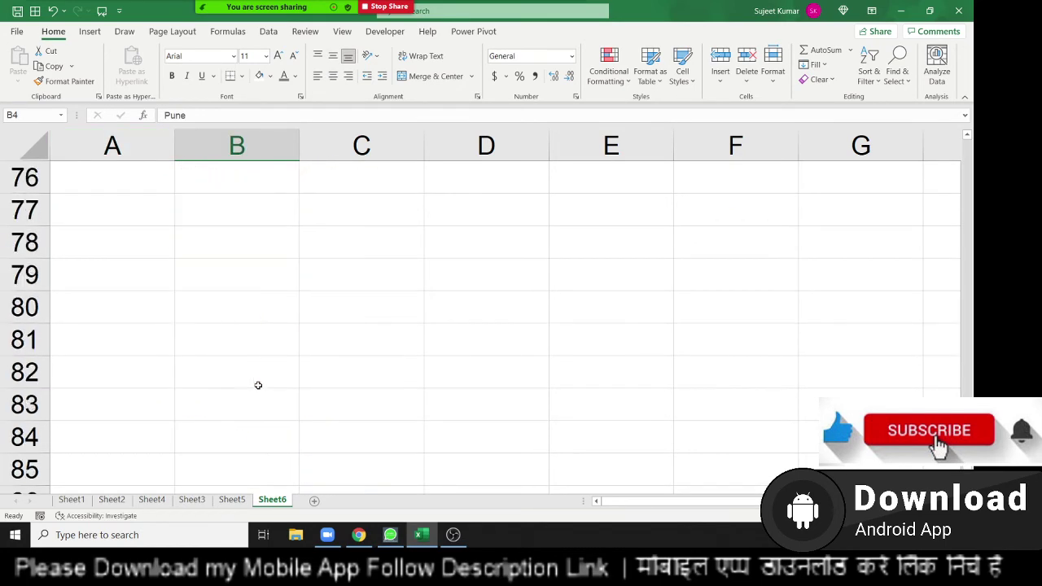
pyautogui.scroll(6, 257, 383)
pyautogui.scroll(5, 258, 385)
pyautogui.scroll(6, 259, 385)
pyautogui.scroll(8, 258, 385)
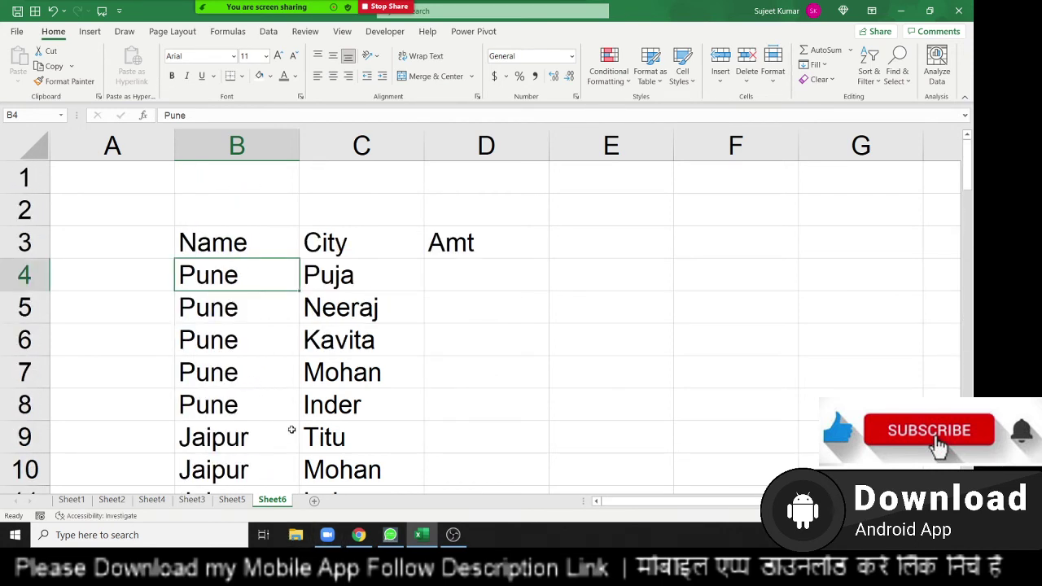
# Switch to Sheet5 to view its example
pyautogui.click(231, 499)
pyautogui.scroll(-6, 216, 406)
pyautogui.scroll(-5, 214, 405)
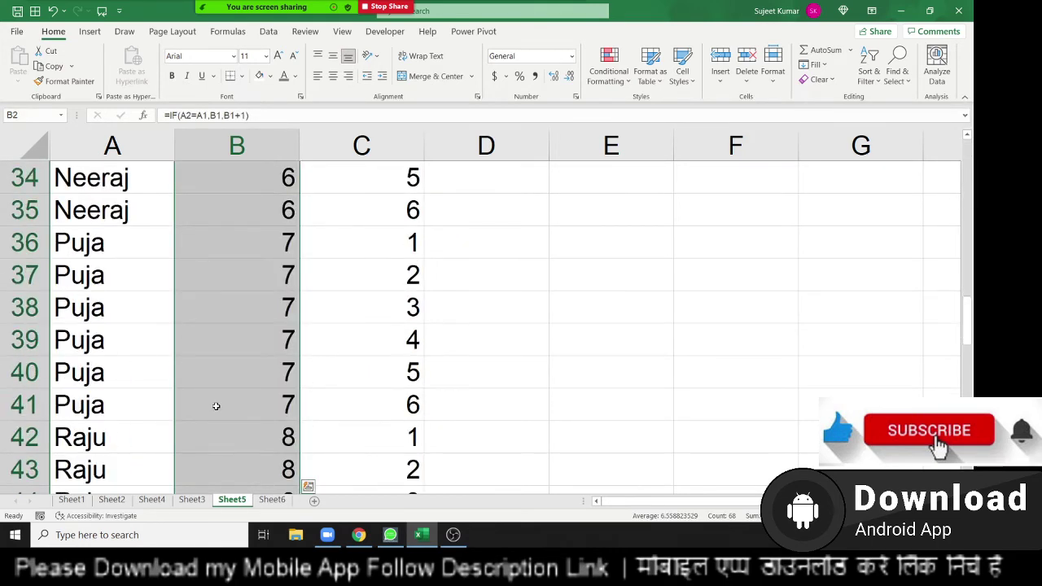
pyautogui.scroll(-4, 214, 405)
# Add a new blank sheet, Sheet7
pyautogui.click(272, 499)
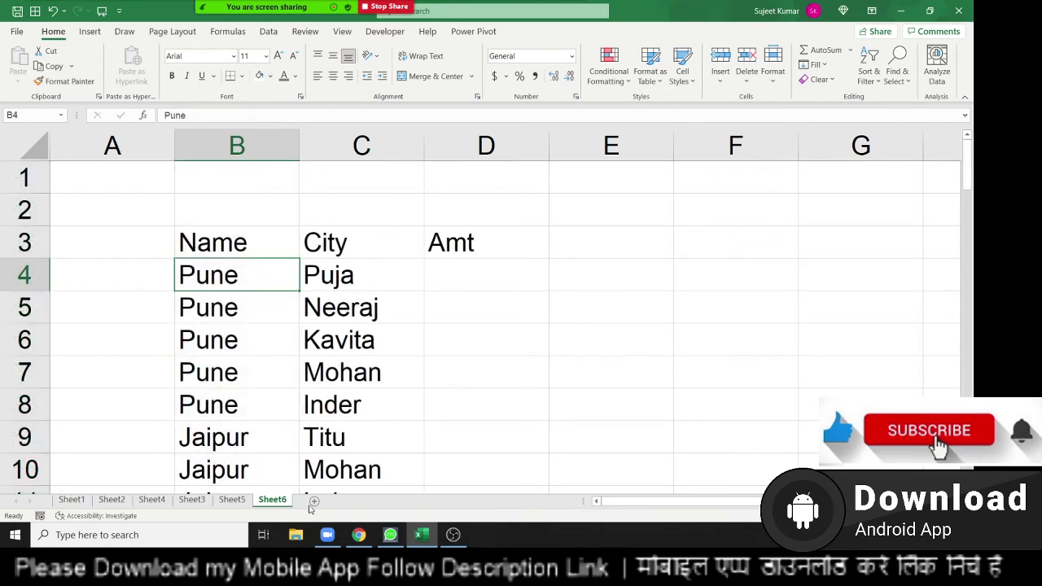
pyautogui.click(314, 502)
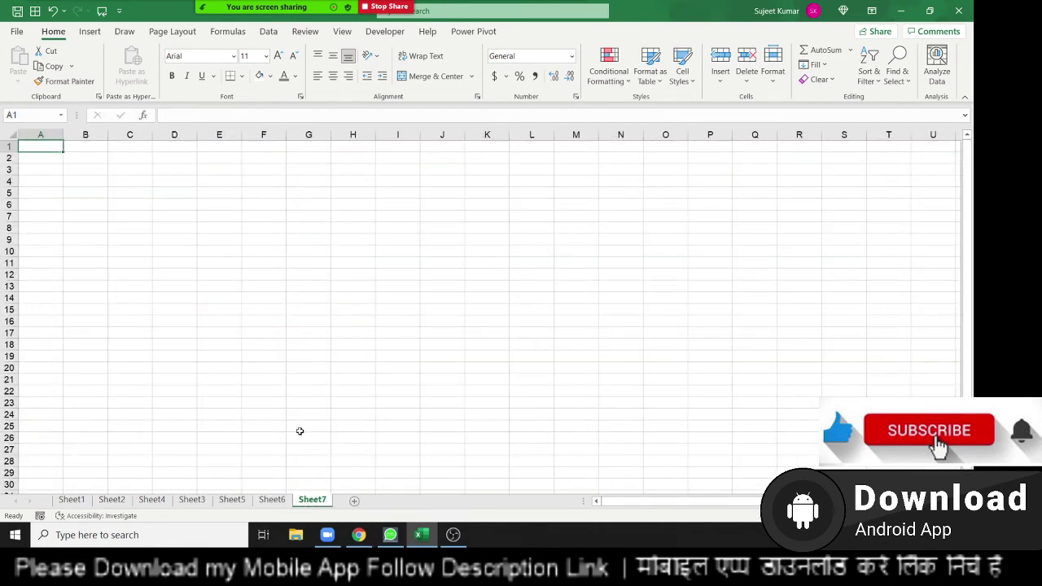
pyautogui.keyDown('ctrl'); pyautogui.scroll(5, 259, 334); pyautogui.keyUp('ctrl')
pyautogui.keyDown('ctrl'); pyautogui.scroll(2, 259, 334); pyautogui.keyUp('ctrl')
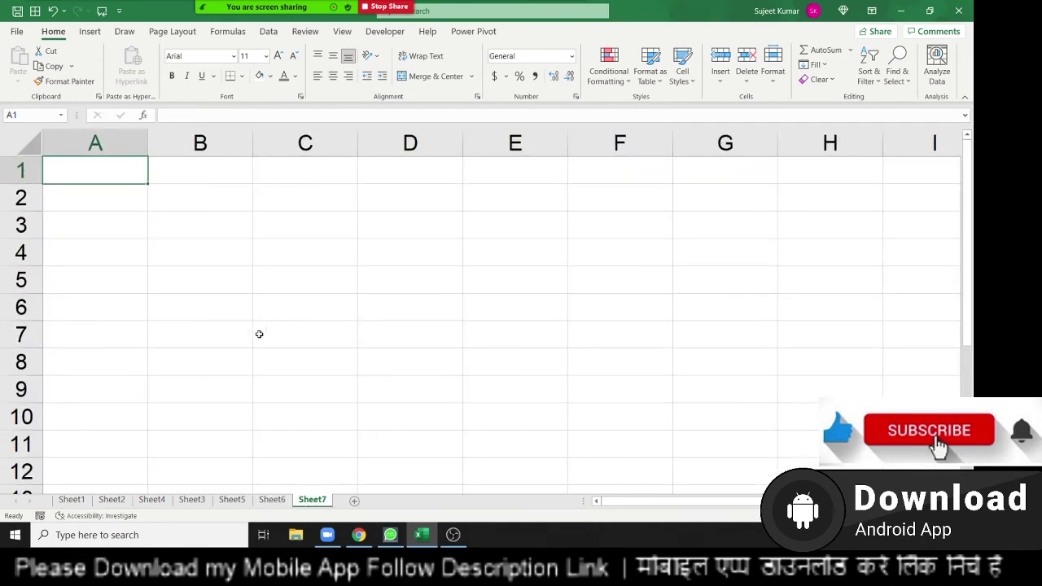
# Type the headings Sr, Name and City across A1:C1
pyautogui.write('Sr')
pyautogui.press('Tab')
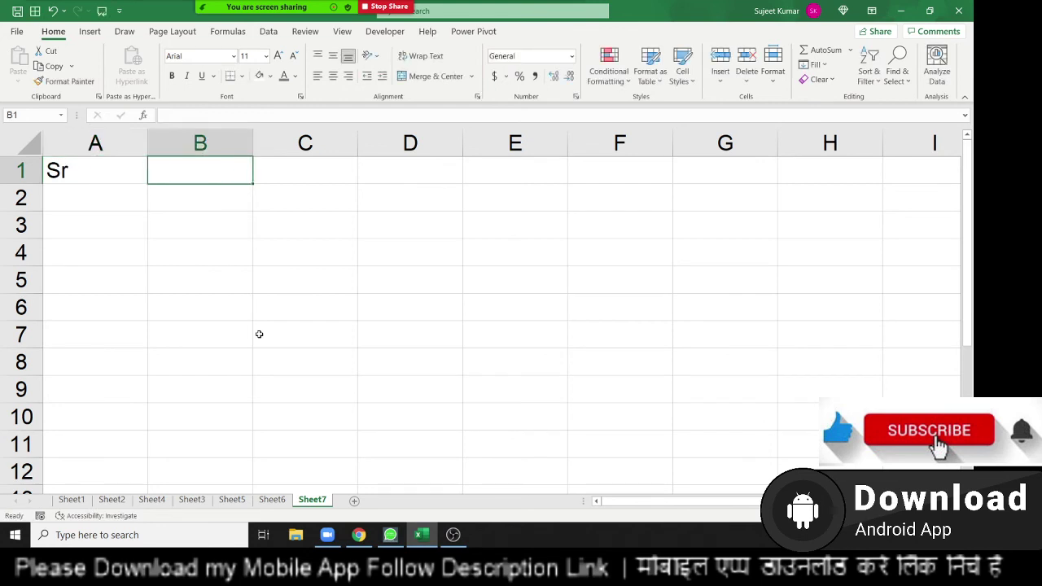
pyautogui.write('Name')
pyautogui.press('Tab')
pyautogui.write('C')
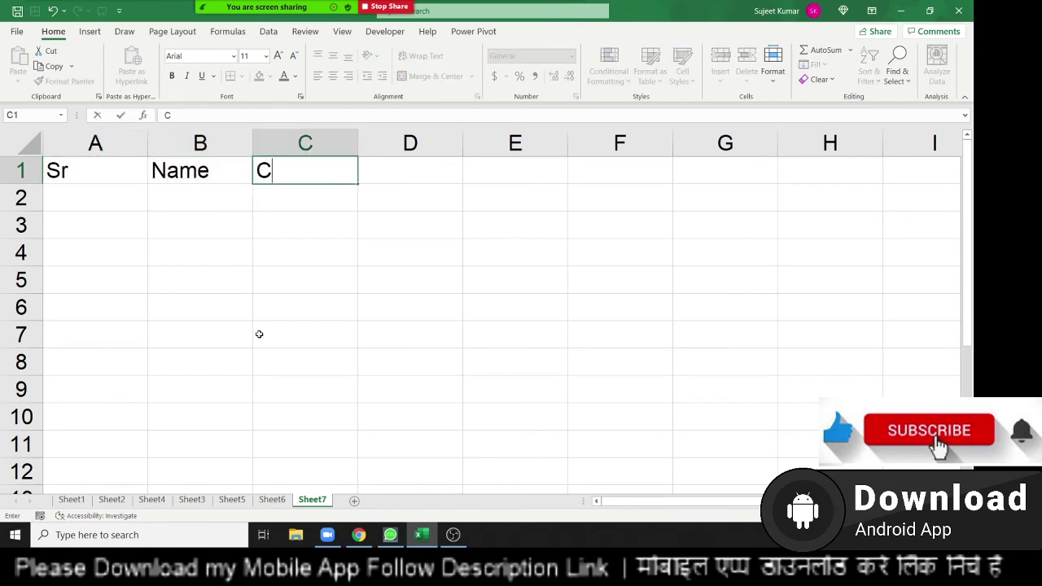
pyautogui.write('ity')
pyautogui.press('Tab')
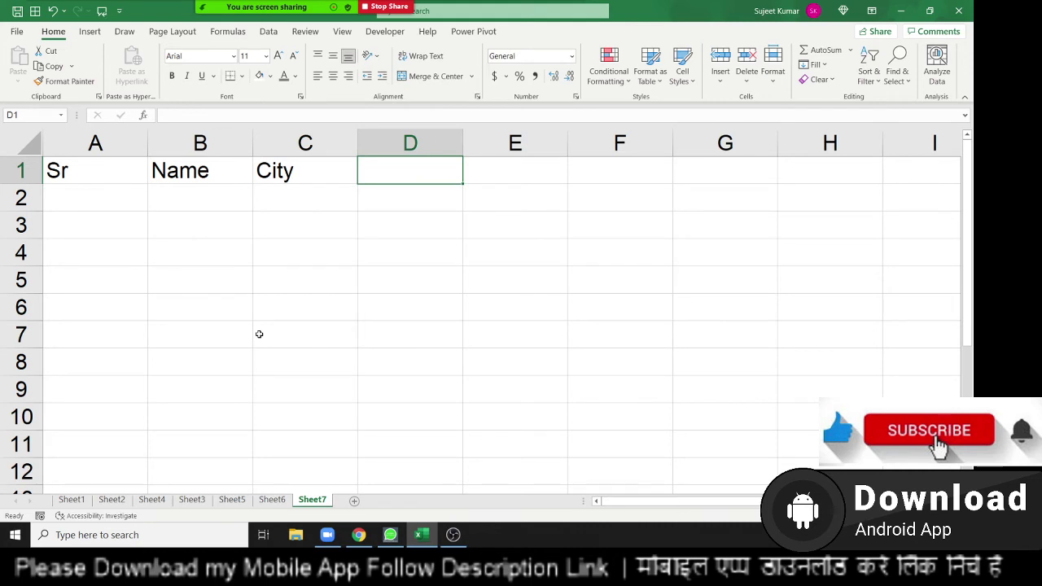
pyautogui.press('Return')
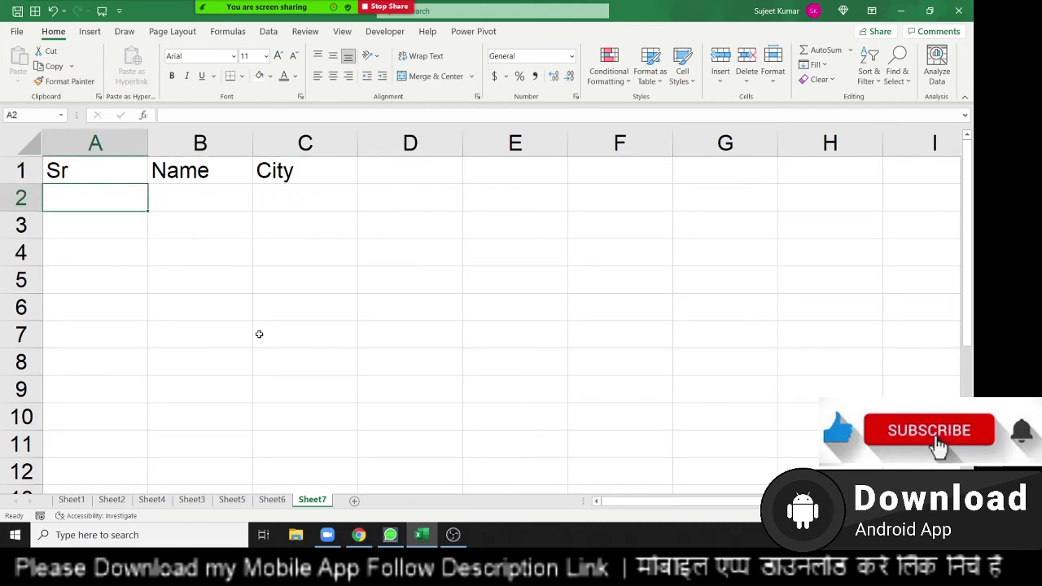
# Enter 1, a sample name and Delhi in row 2, then move to A3
pyautogui.write('1')
pyautogui.press('Tab')
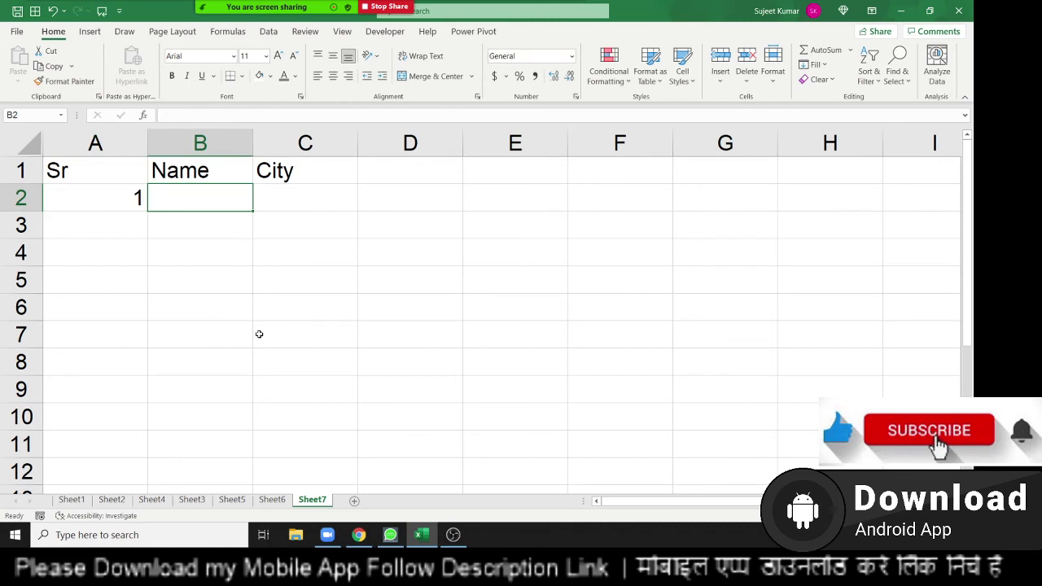
pyautogui.write('Puja')
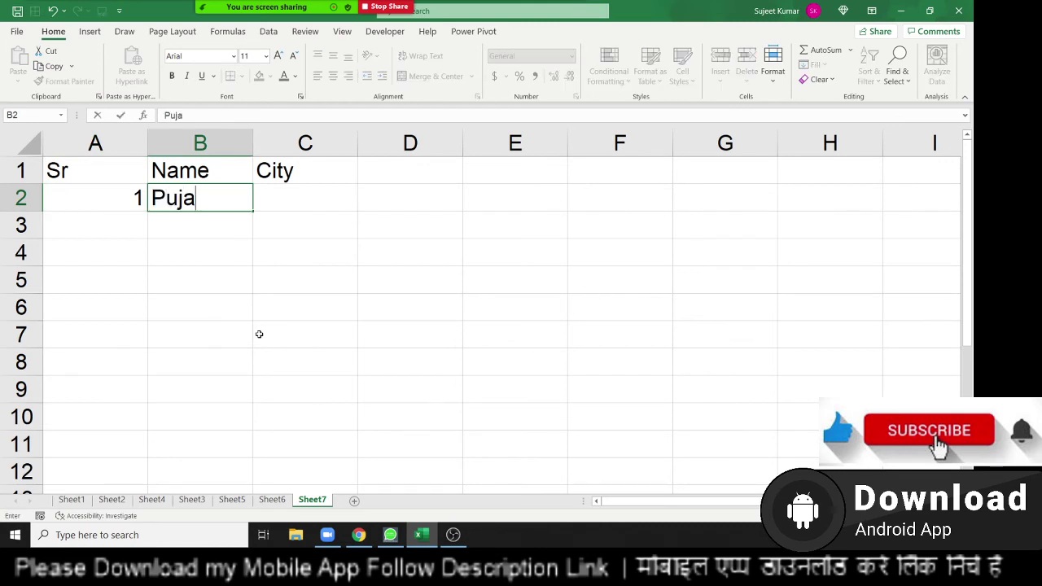
pyautogui.press('Tab')
pyautogui.write('DElhi')
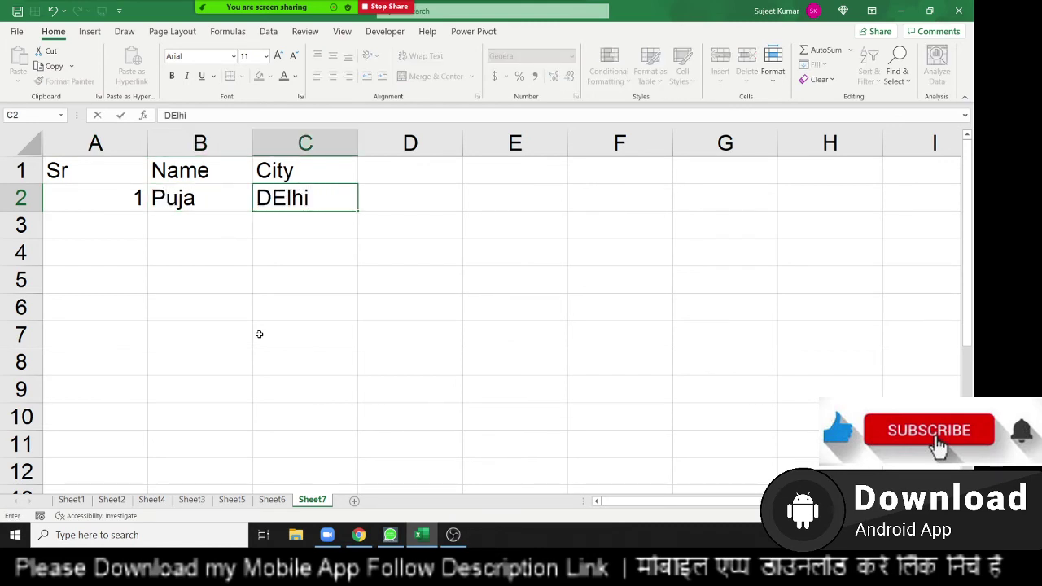
pyautogui.press('Return')
pyautogui.press('Up')
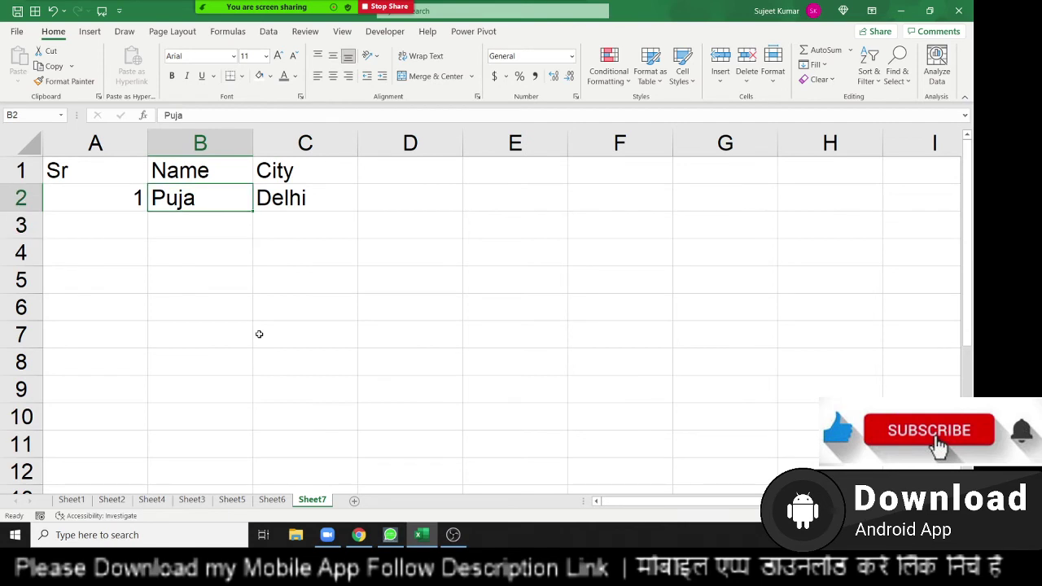
pyautogui.press('Left')
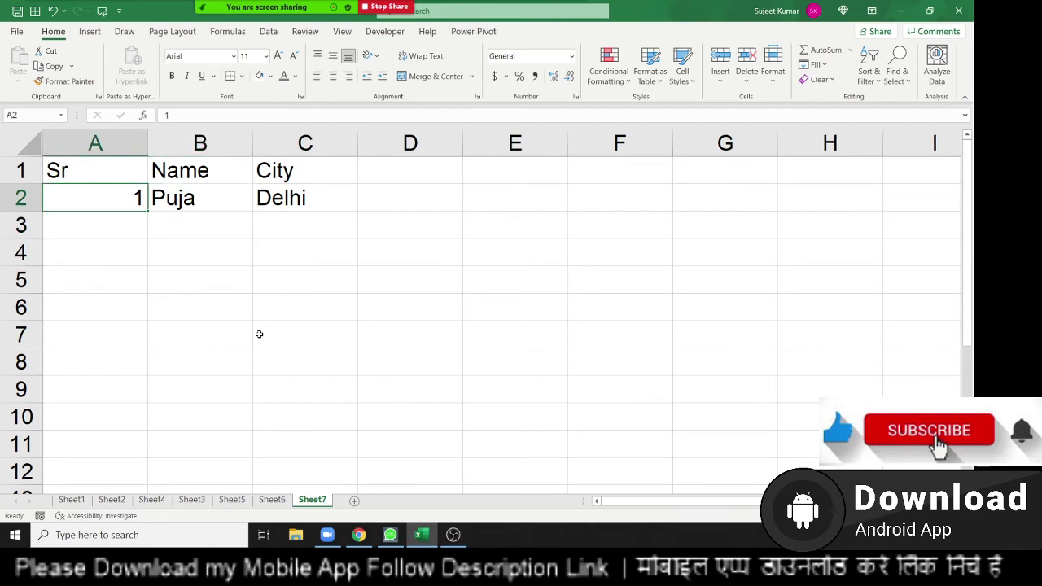
pyautogui.press('Down')
pyautogui.press('Up')
pyautogui.press('Right')
pyautogui.press('Down')
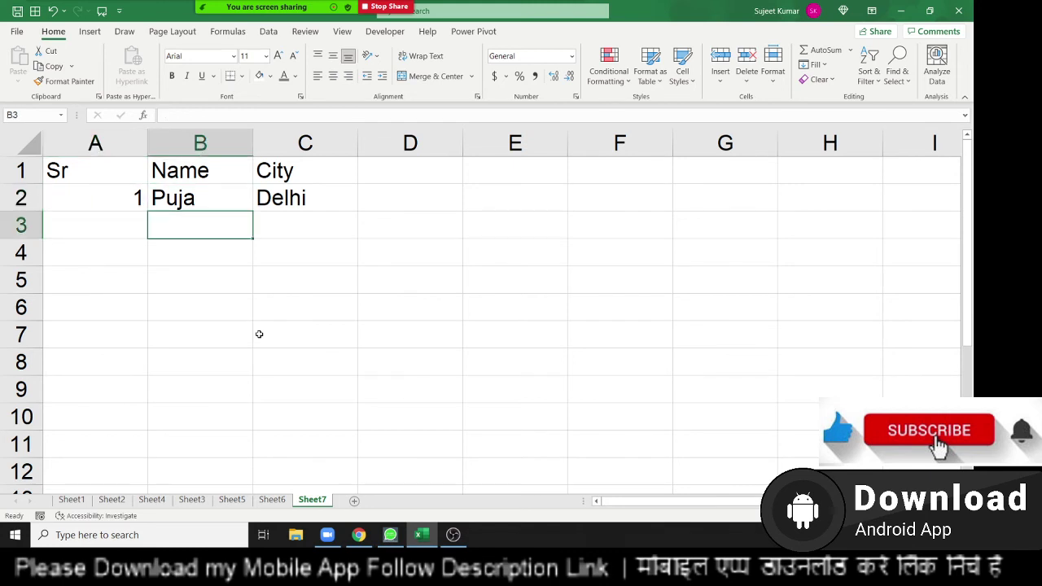
pyautogui.press('Left')
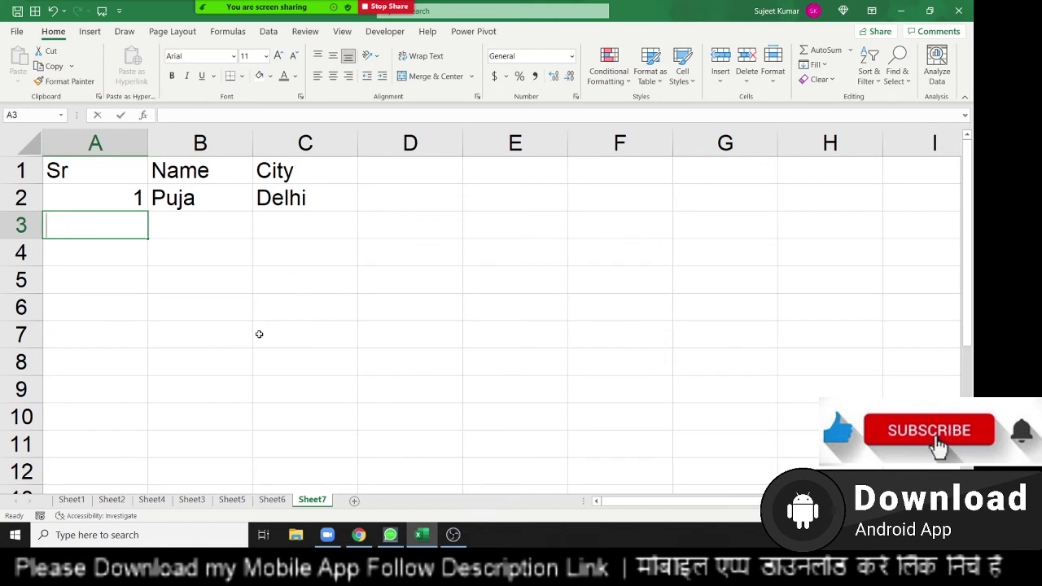
# Enter =IF(B3>0,A2+1,"") in A3 so it numbers only when B3 has a name
pyautogui.write('=if')
pyautogui.press('Tab')
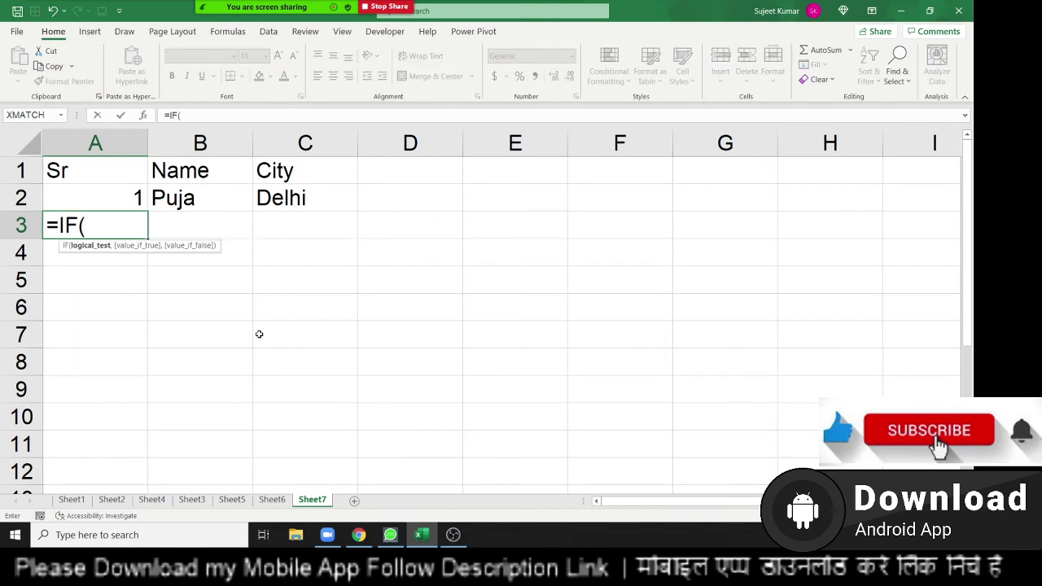
pyautogui.press('Right')
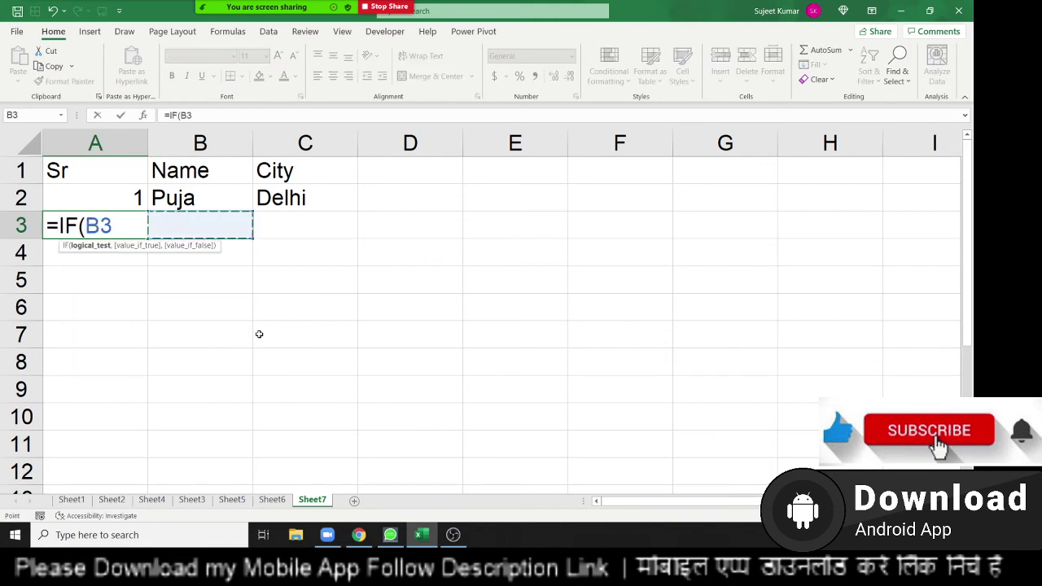
pyautogui.write('>0')
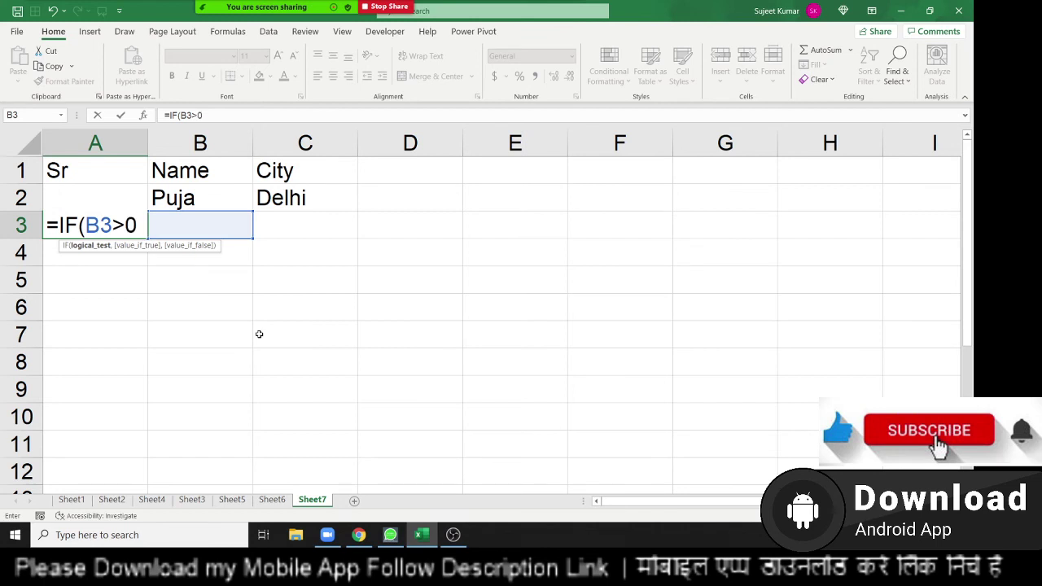
pyautogui.press('Return')
pyautogui.press('Return')
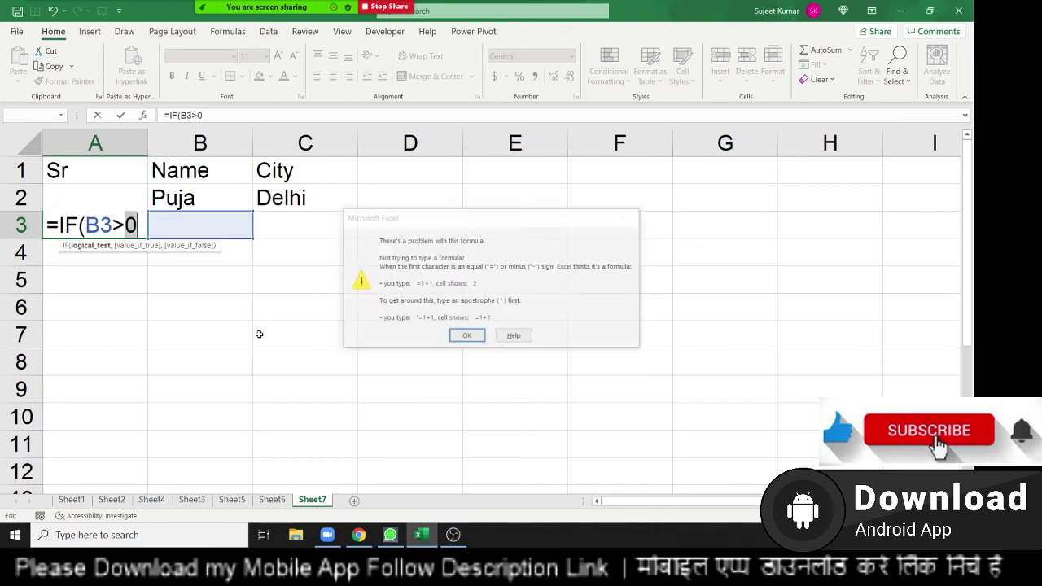
pyautogui.press('Right')
pyautogui.write(',')
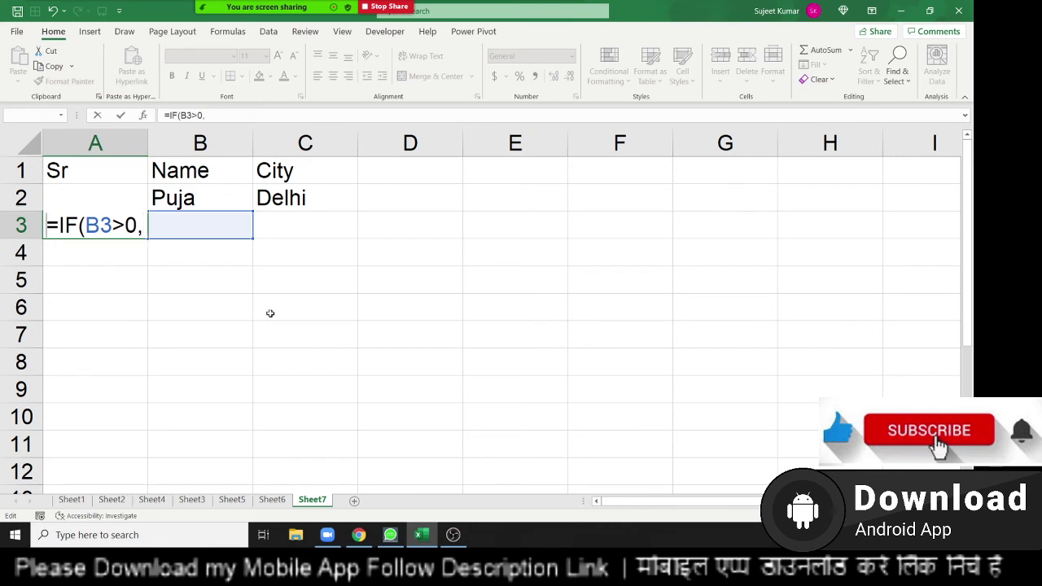
pyautogui.click(145, 226)
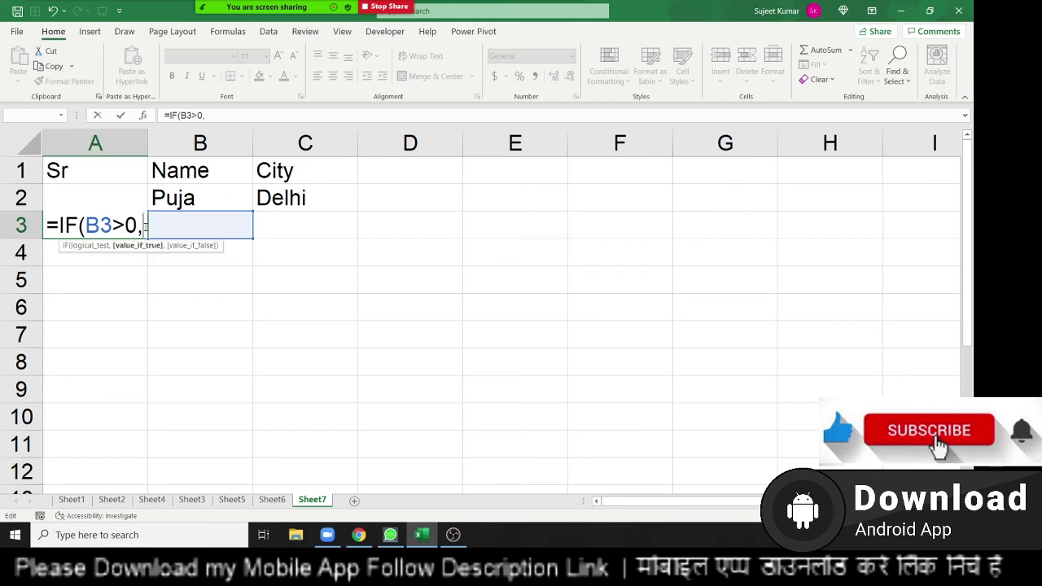
pyautogui.click(137, 172)
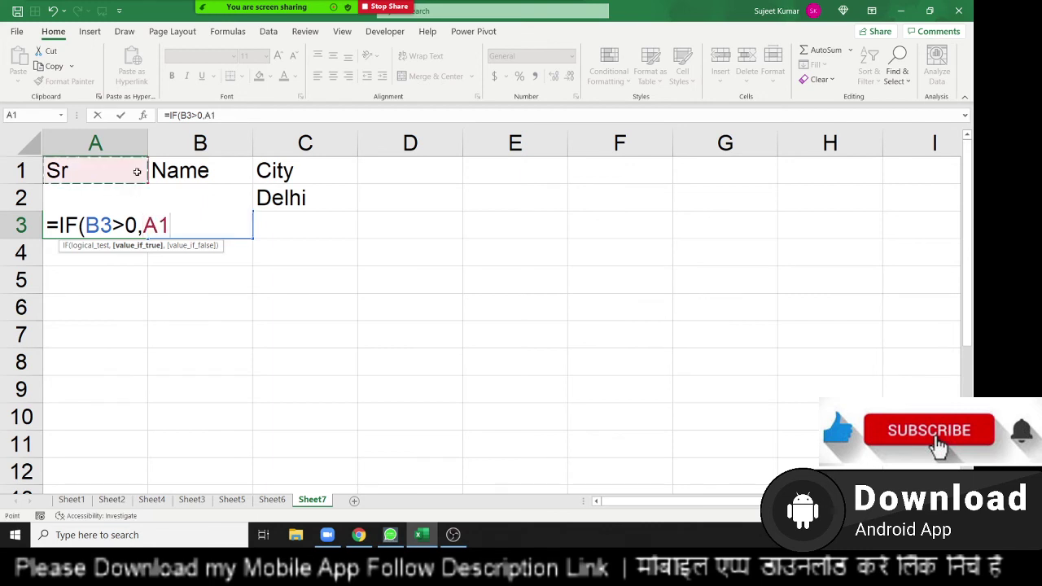
pyautogui.press('Down')
pyautogui.write('+')
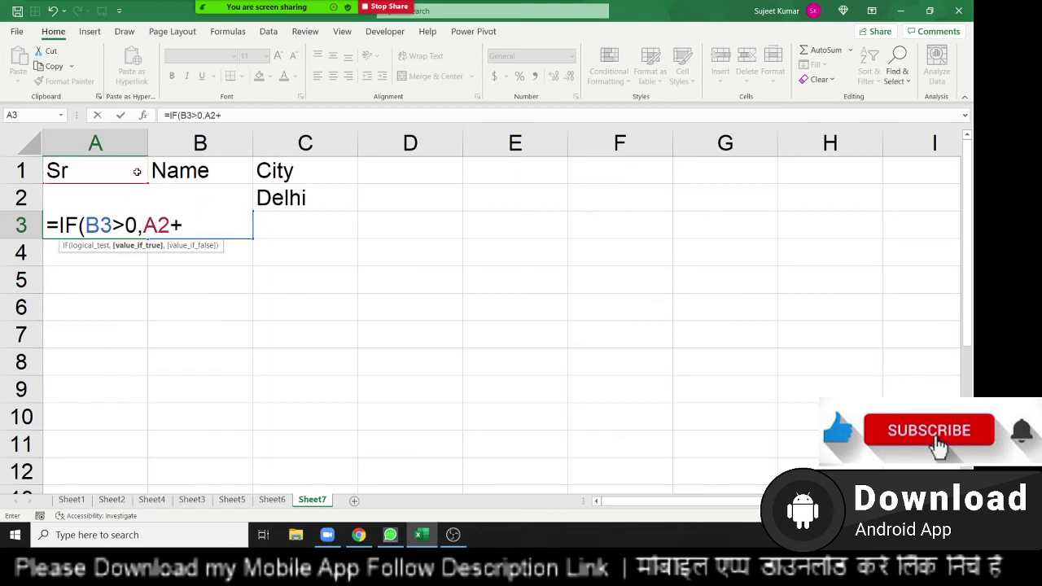
pyautogui.write('1,')
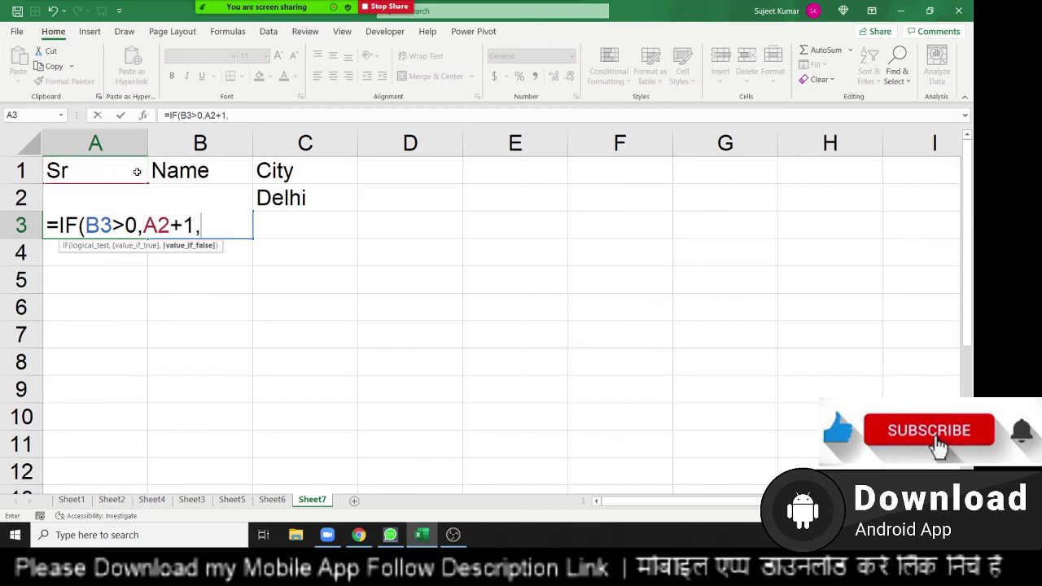
pyautogui.write('"")')
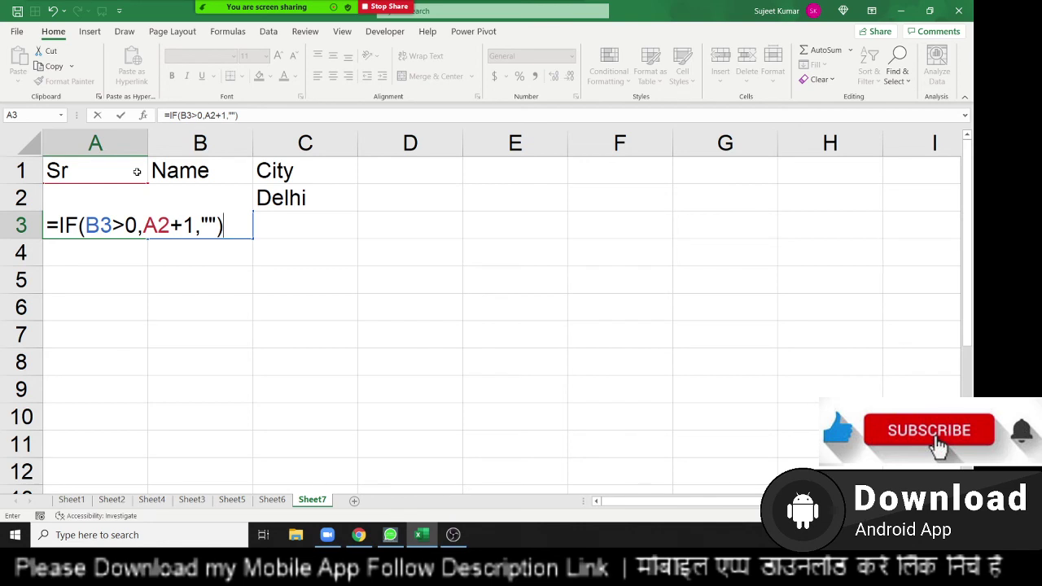
pyautogui.press('Return')
# Fill the Sr formula down to A10 and enter three sample names in B3:B5
pyautogui.click(120, 225)
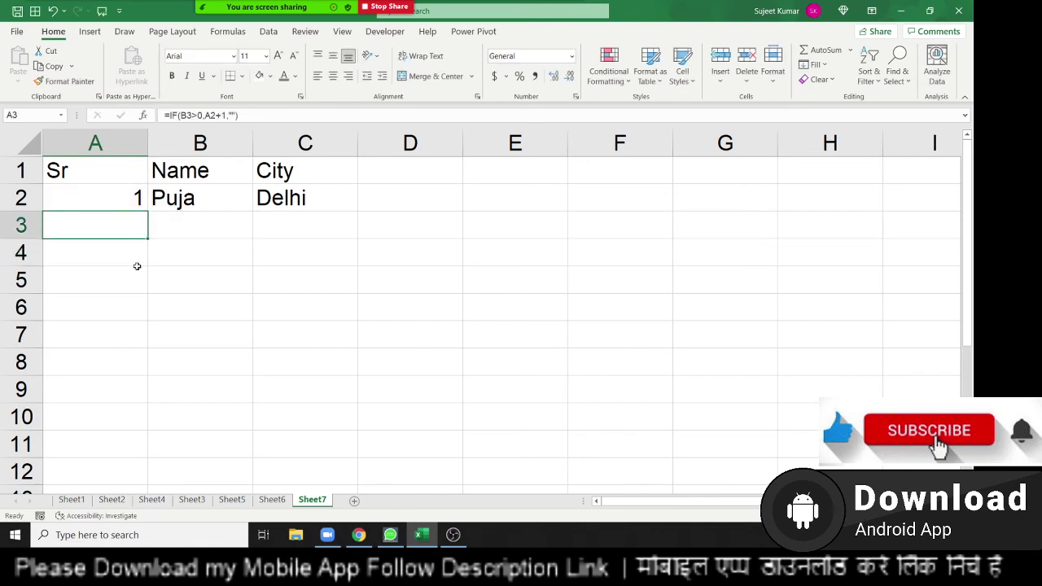
pyautogui.moveTo(146, 237); pyautogui.dragTo(143, 429)
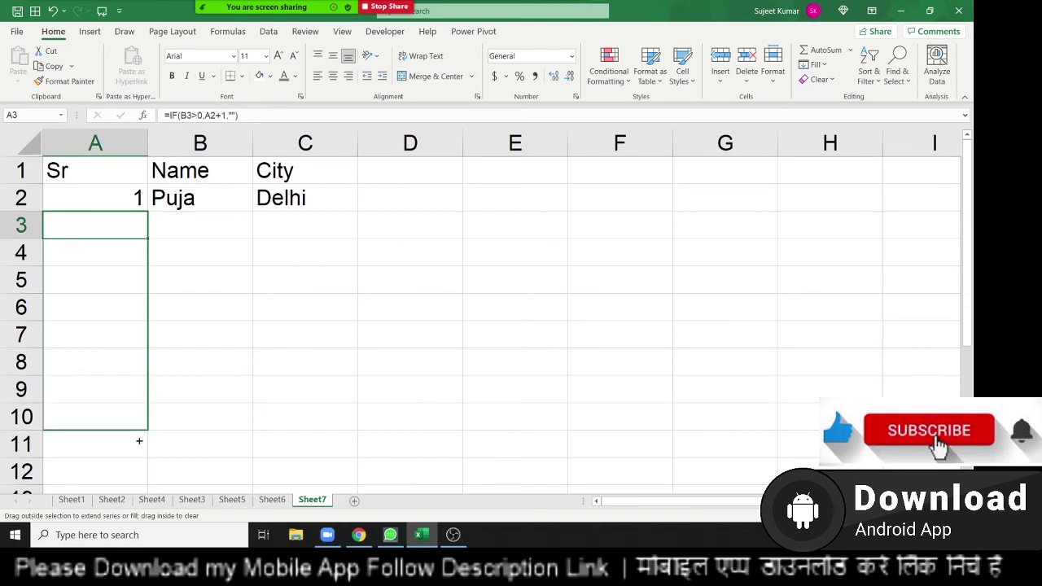
pyautogui.click(180, 228)
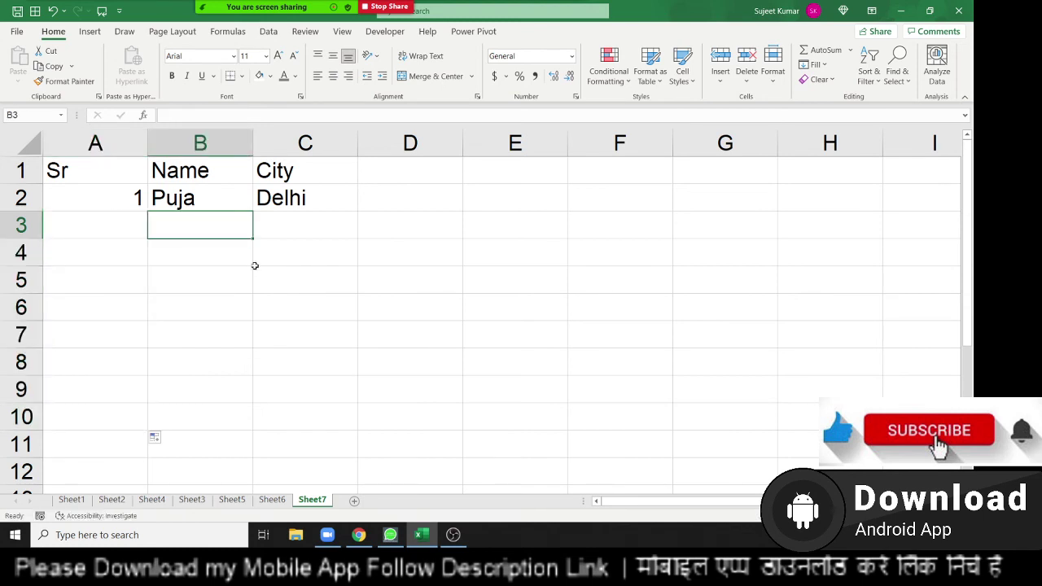
pyautogui.write('Inde')
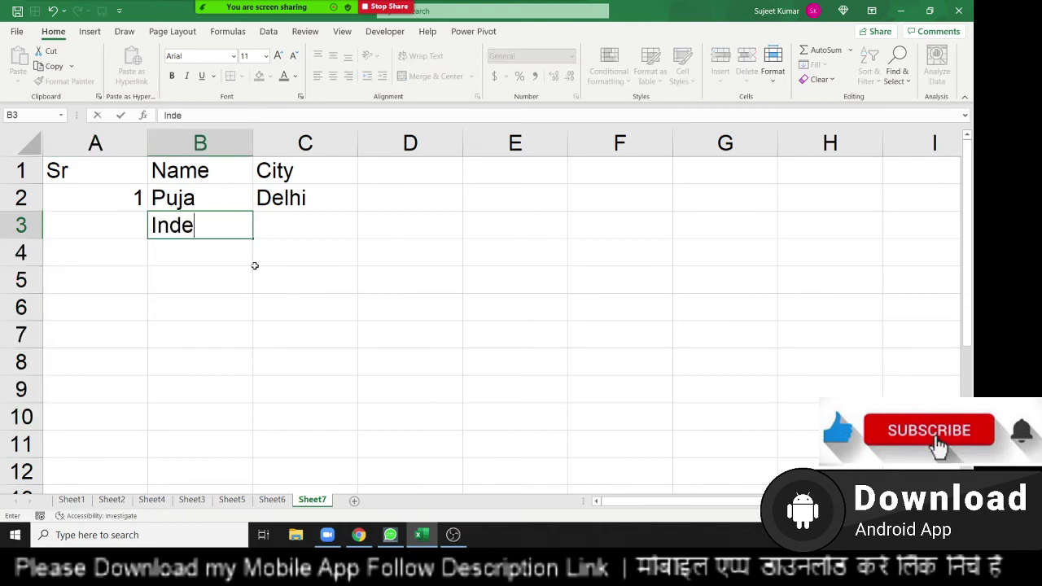
pyautogui.write('r')
pyautogui.press('Return')
pyautogui.write('Mo')
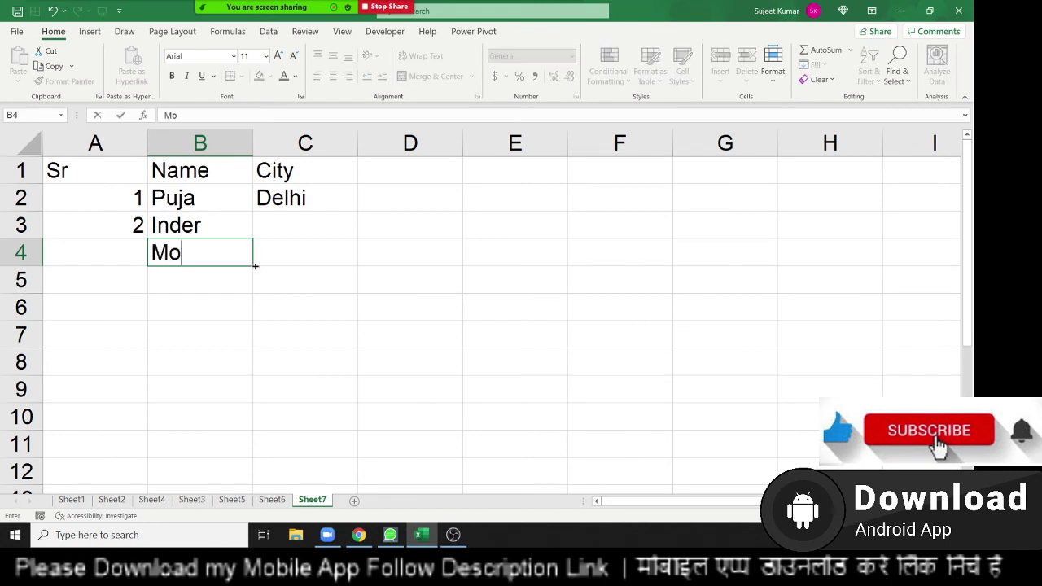
pyautogui.write('han')
pyautogui.press('Return')
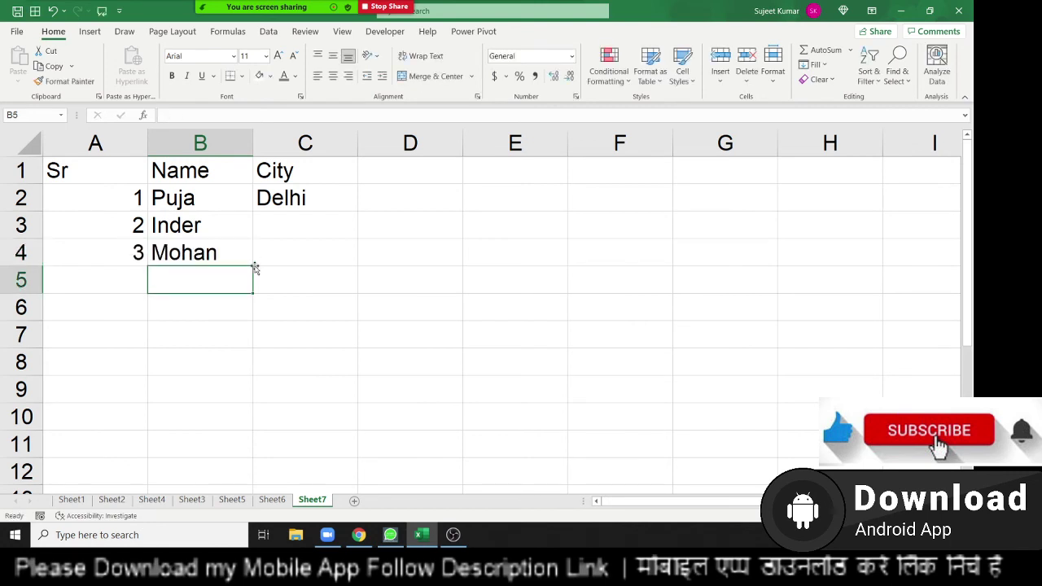
pyautogui.write('Ravi')
pyautogui.press('Return')
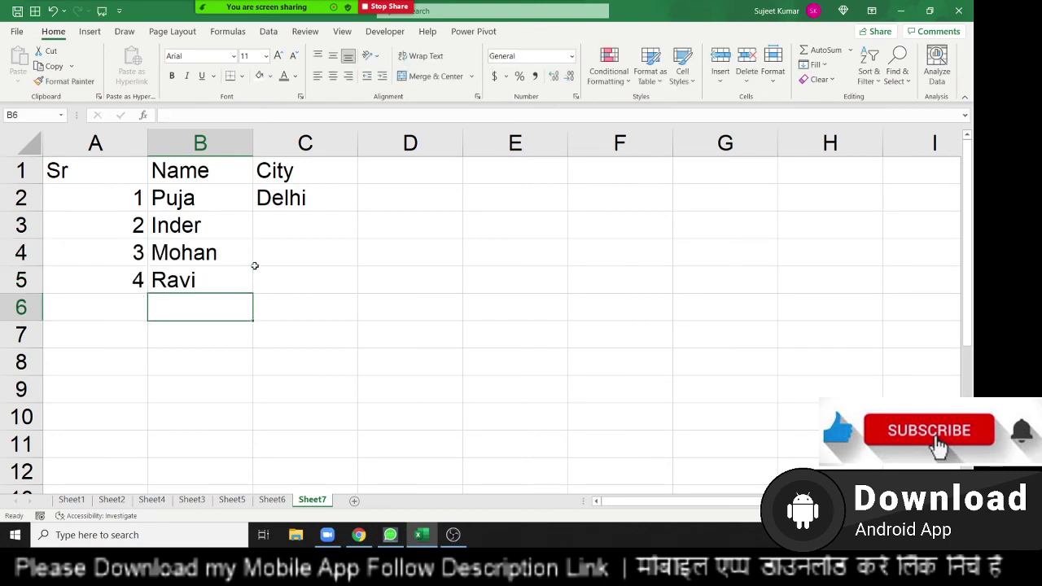
# Inspect the formula in A5 and exit editing without changes
pyautogui.press('Up')
pyautogui.press('Left')
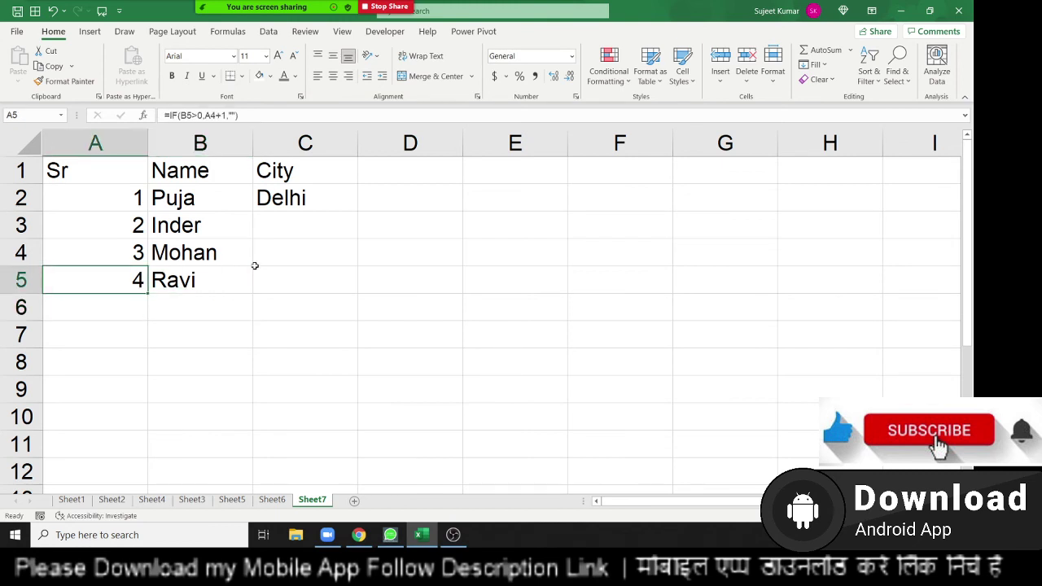
pyautogui.press('F2')
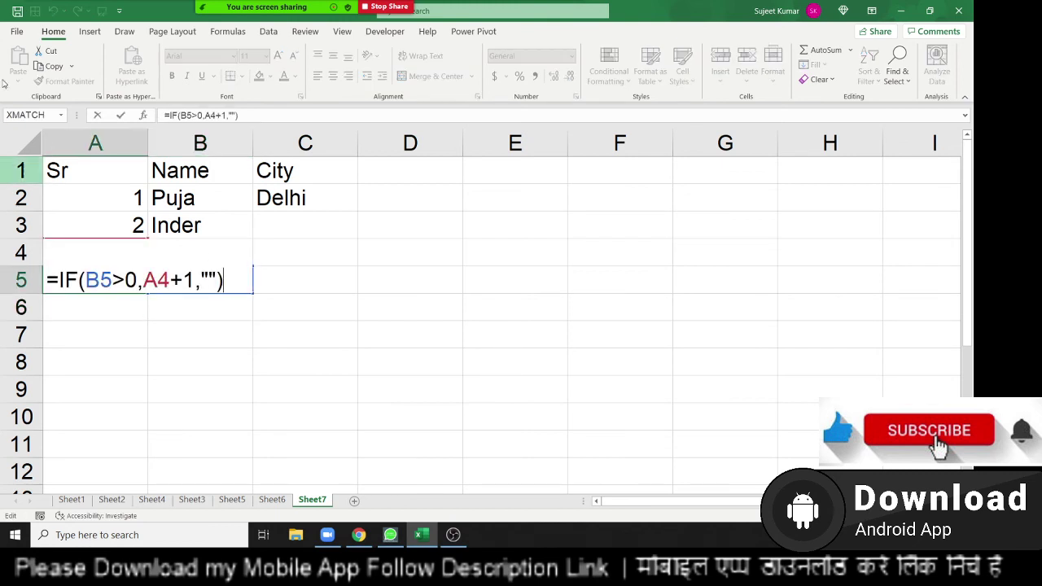
pyautogui.click(274, 20)
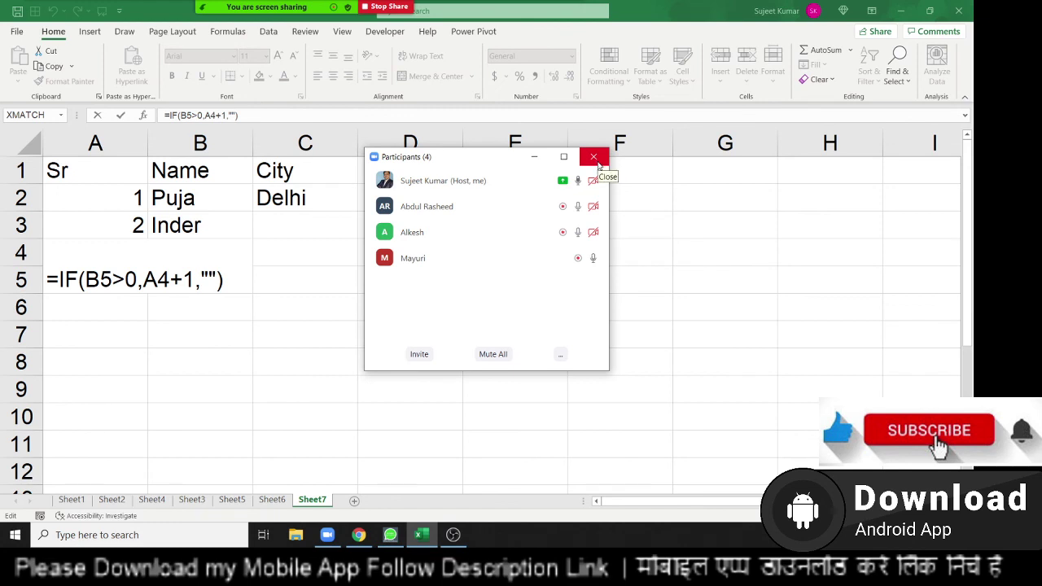
pyautogui.click(597, 159)
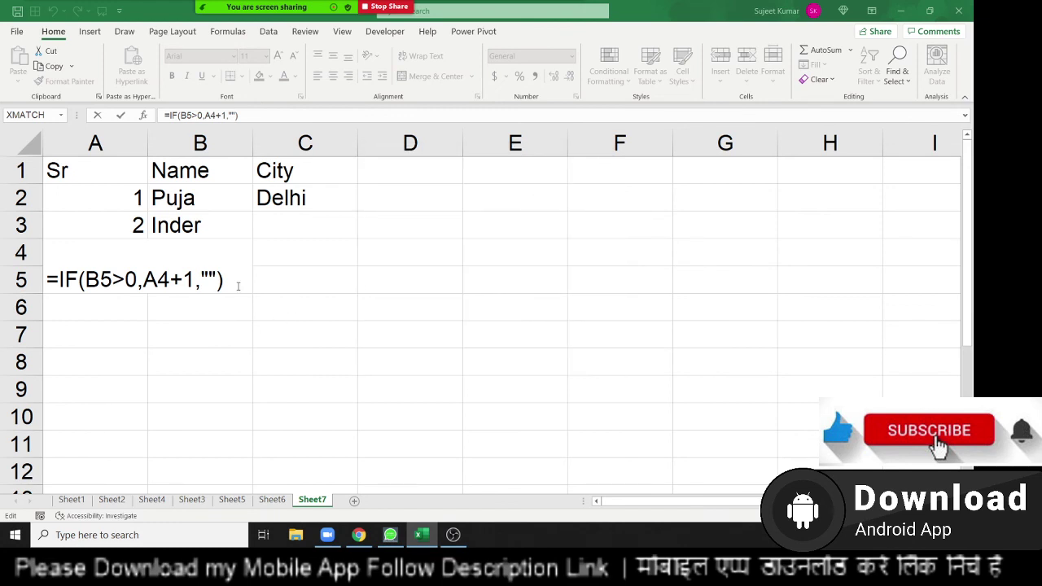
pyautogui.hotkey('ctrl', 'Return')
# Leave row 6 blank, enter a name in B7, and check A7's #VALUE! result
pyautogui.click(170, 303)
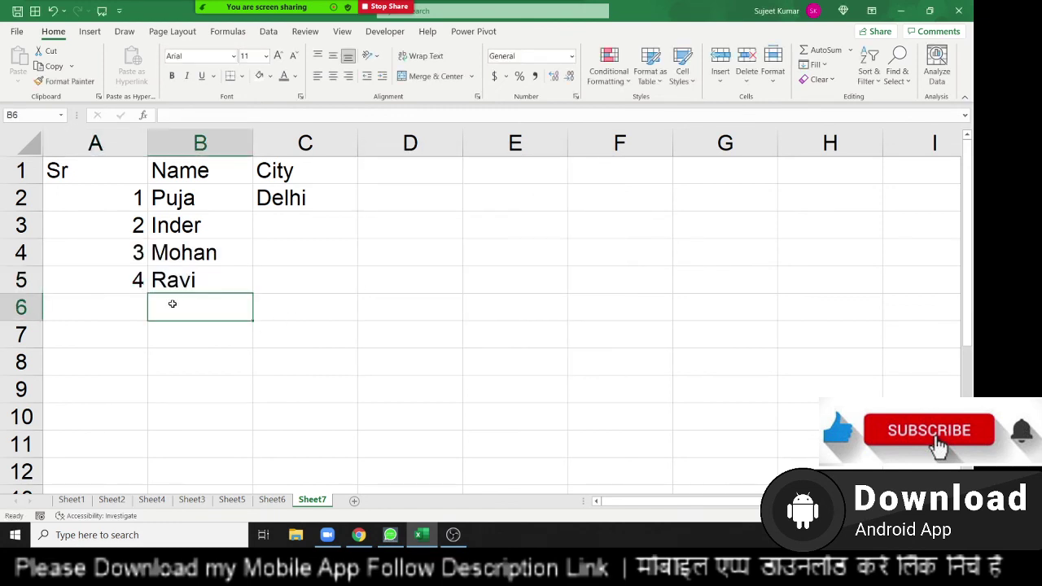
pyautogui.press('Up')
pyautogui.press('Left')
pyautogui.press('Down')
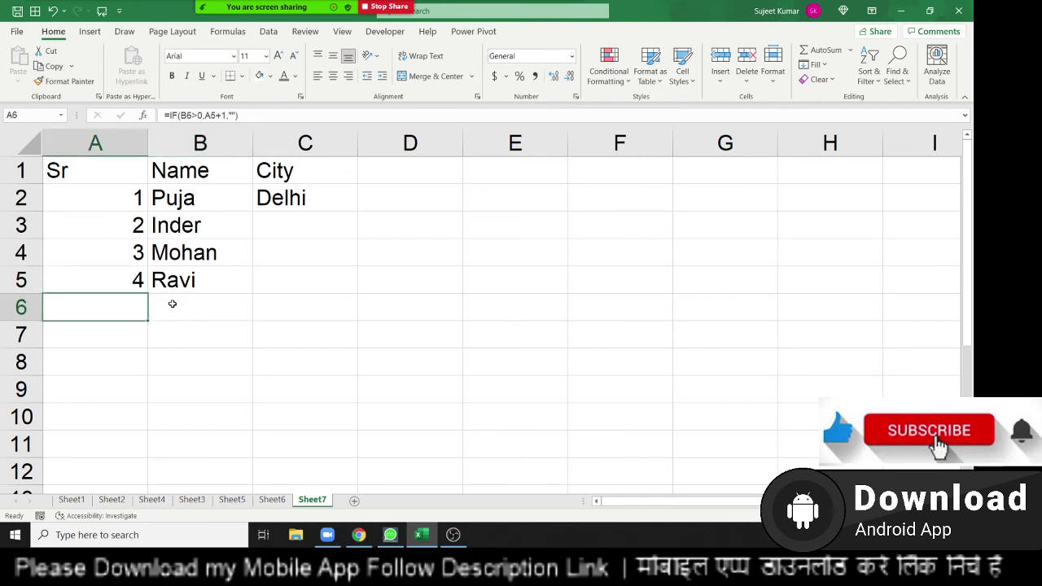
pyautogui.press('Down')
pyautogui.press('Right')
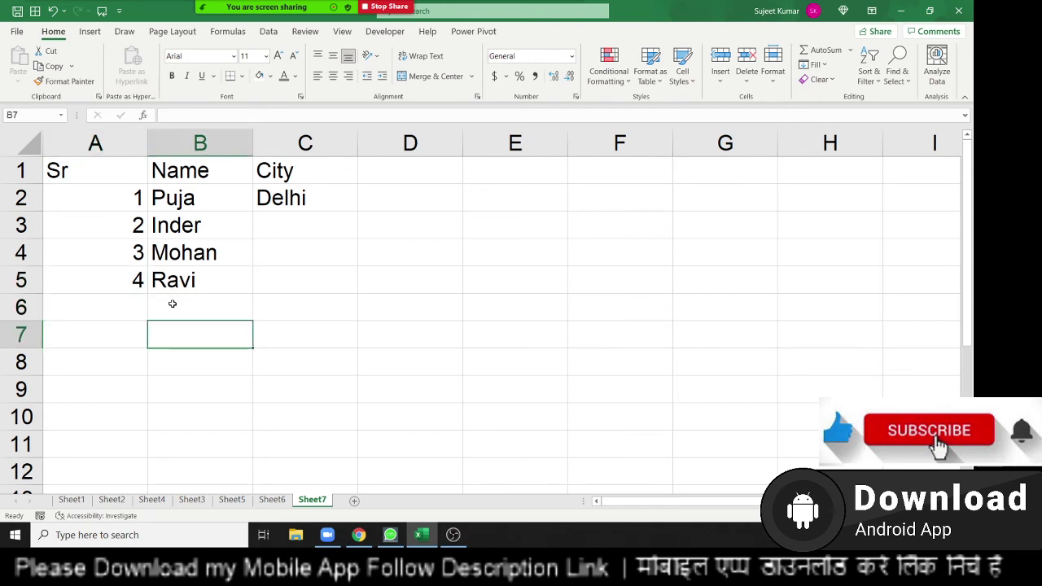
pyautogui.write('OM')
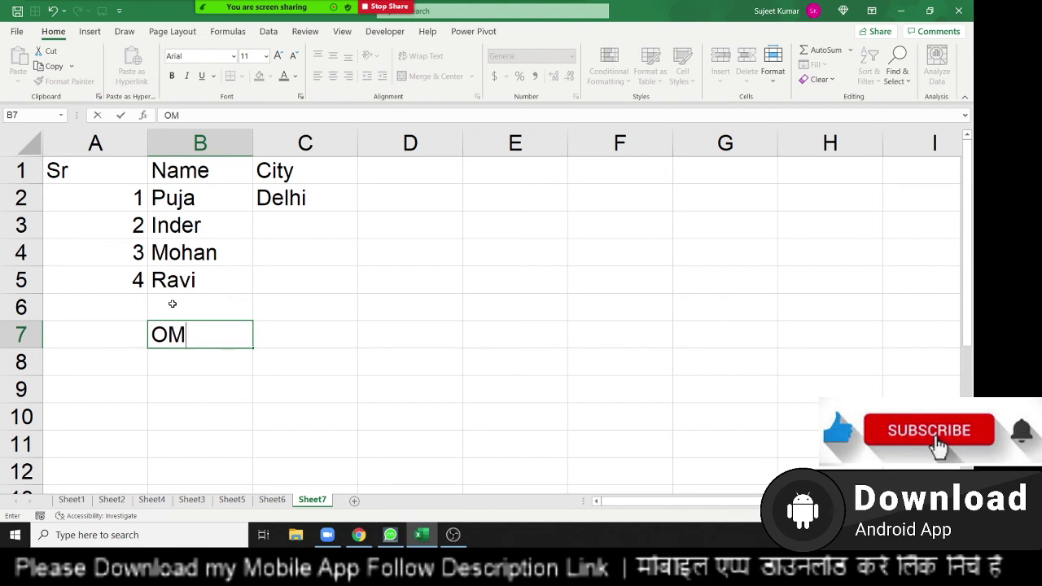
pyautogui.press('Return')
pyautogui.press('Up')
pyautogui.press('Left')
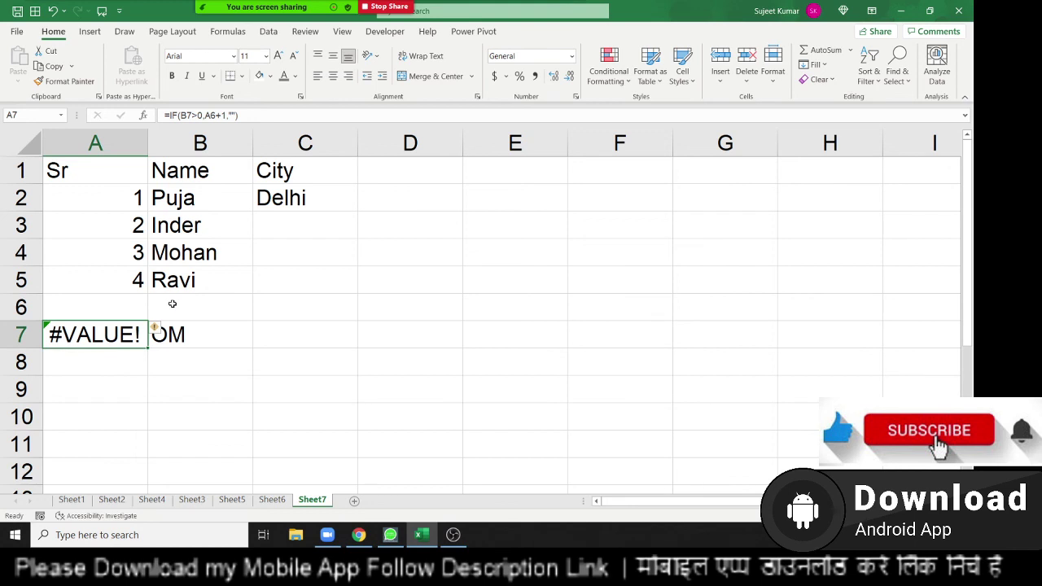
pyautogui.click(128, 283)
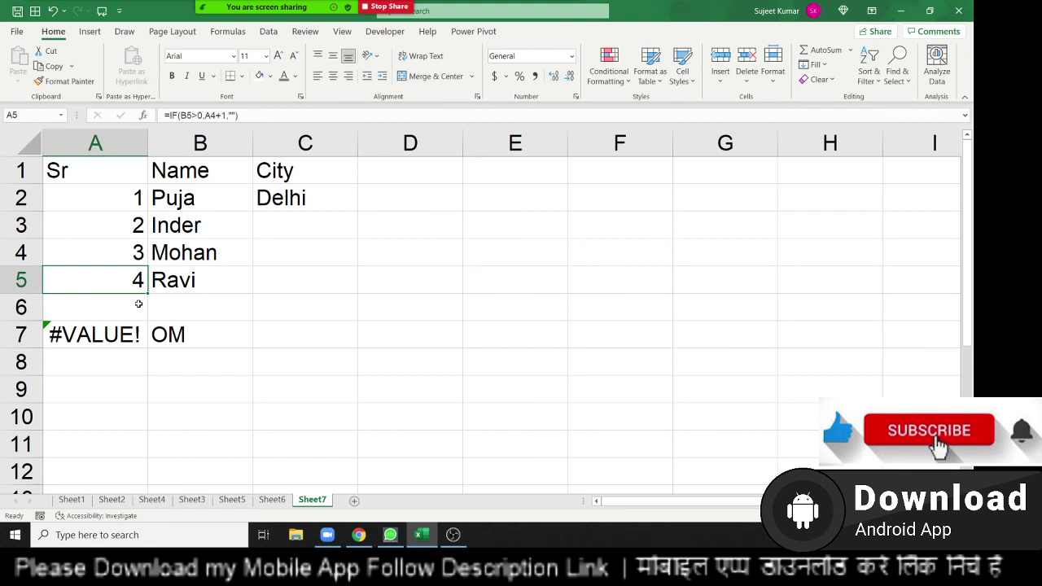
pyautogui.moveTo(175, 313)
pyautogui.mouseDown()
pyautogui.moveTo(111, 313)
pyautogui.moveTo(105, 337)
pyautogui.mouseUp()
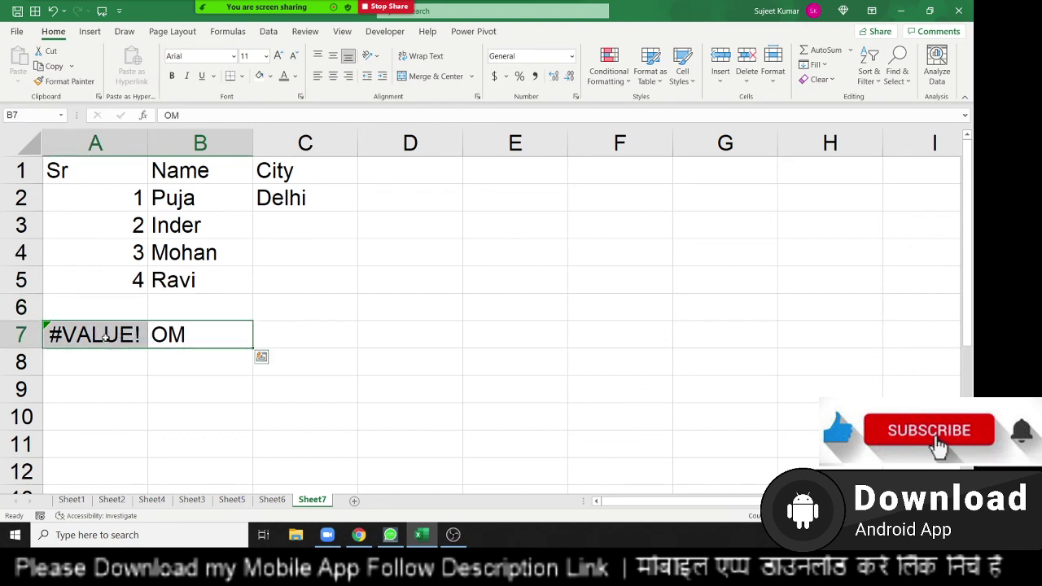
pyautogui.click(106, 337)
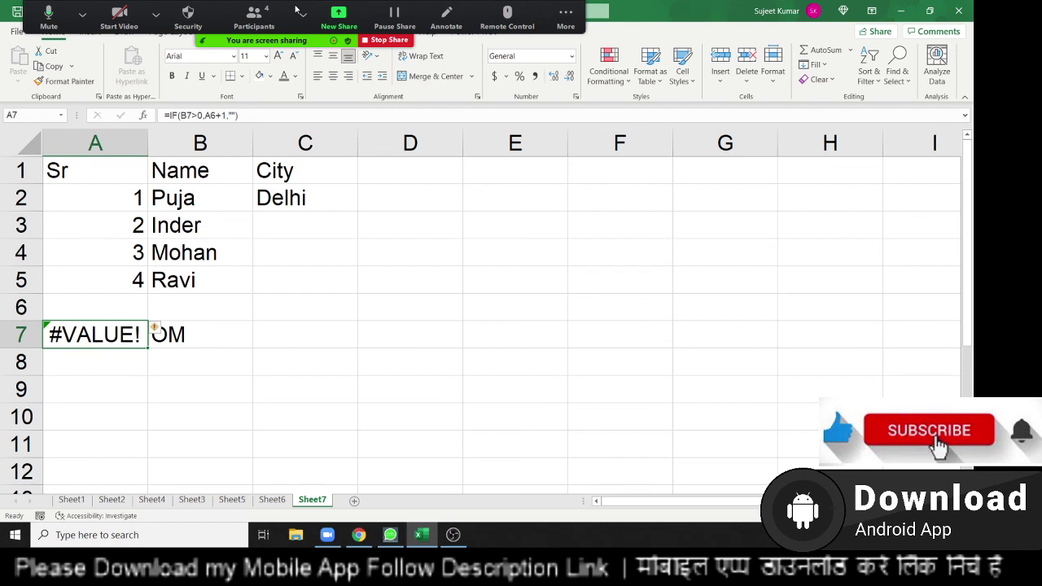
pyautogui.write('6')
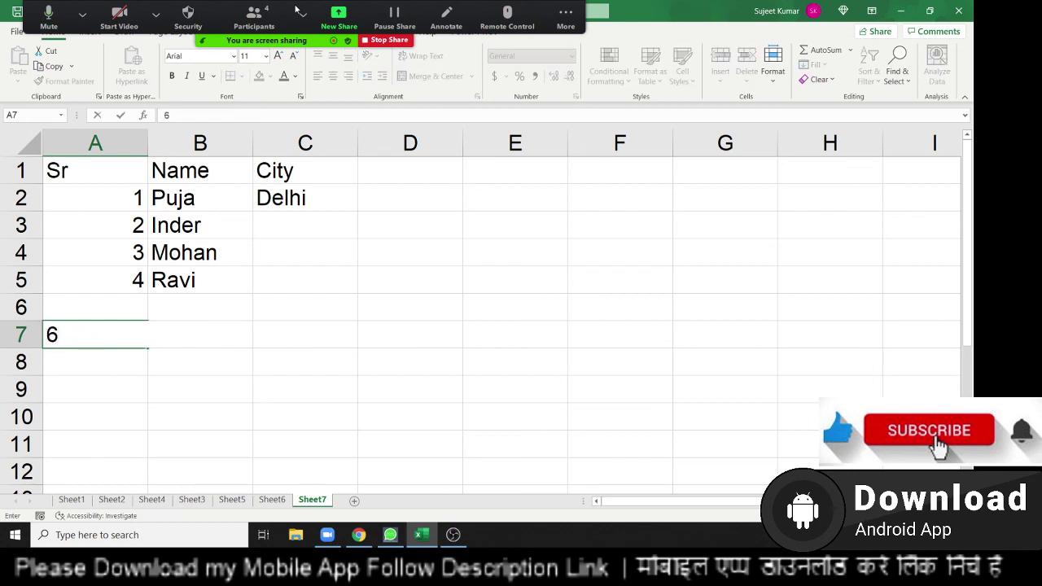